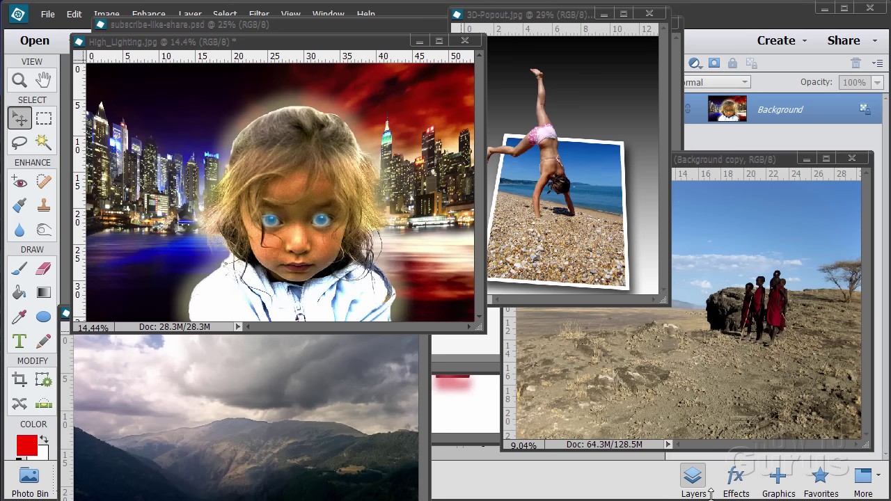
# Clear the workspace by closing description.jpg and minimizing High_Lighting.jpg, 3D-Popout.jpg, mountains01.psd, light_spill.psd and the other example image
pyautogui.click(419, 41)
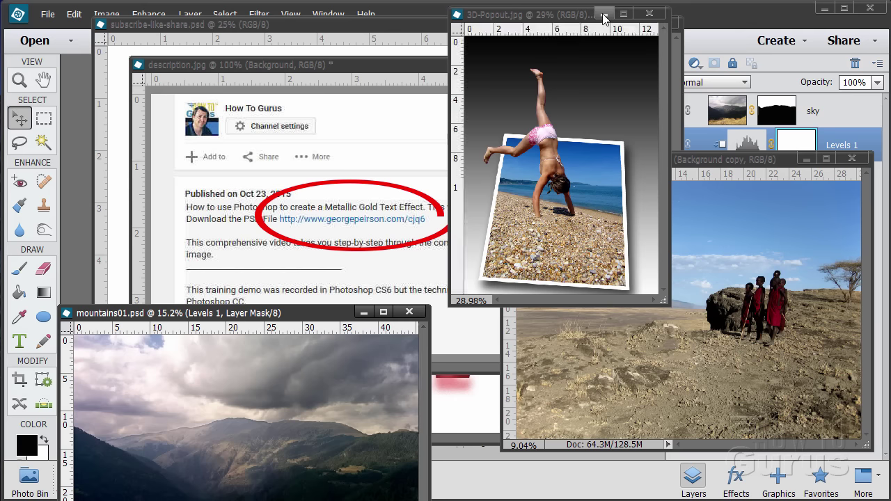
pyautogui.click(603, 14)
pyautogui.click(806, 159)
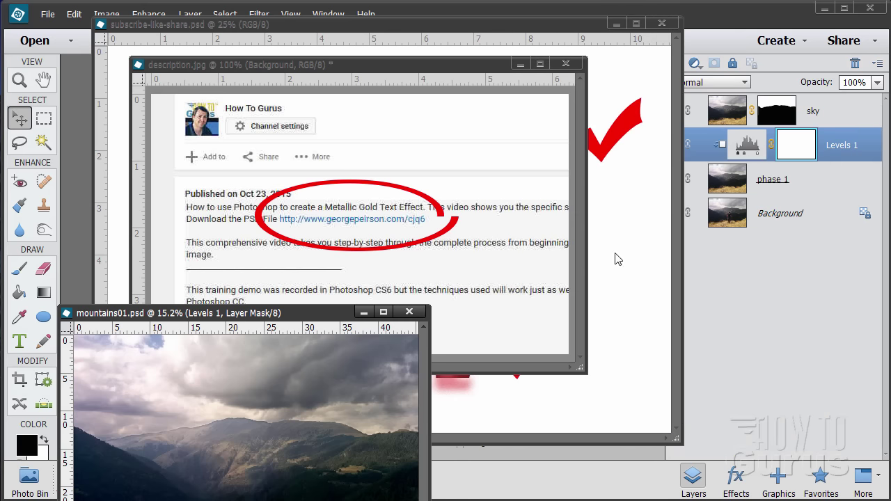
pyautogui.click(364, 312)
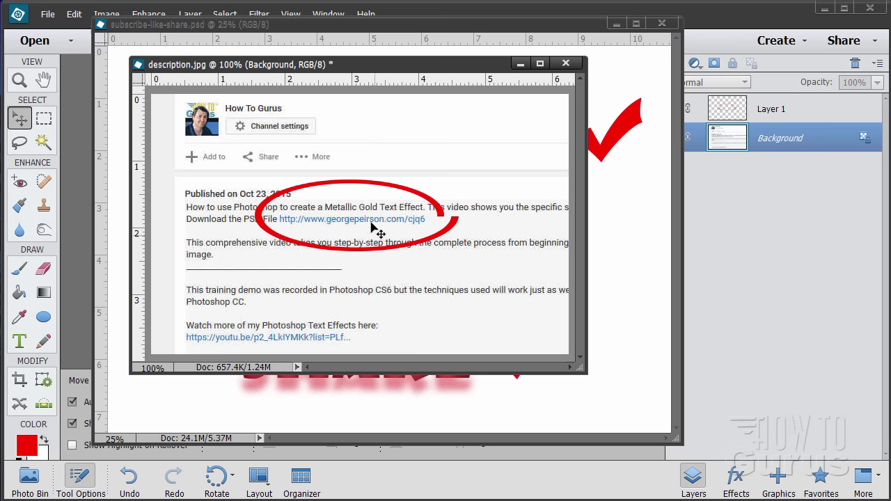
pyautogui.click(565, 63)
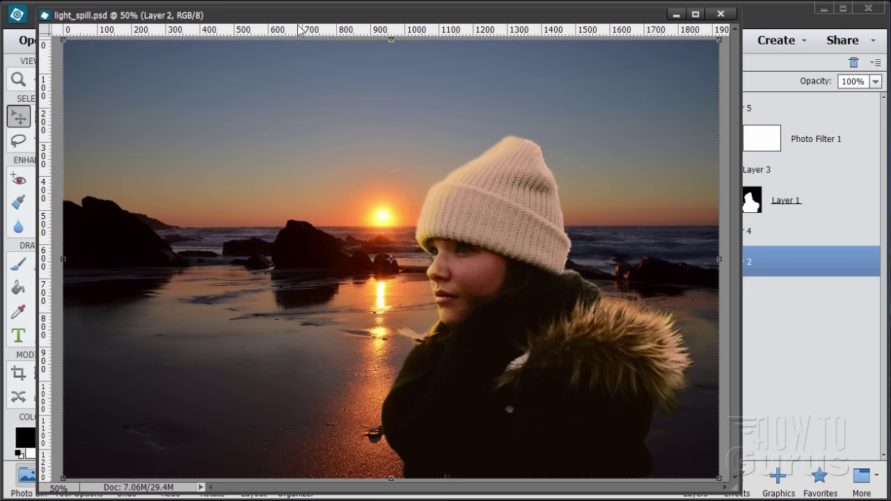
pyautogui.click(676, 14)
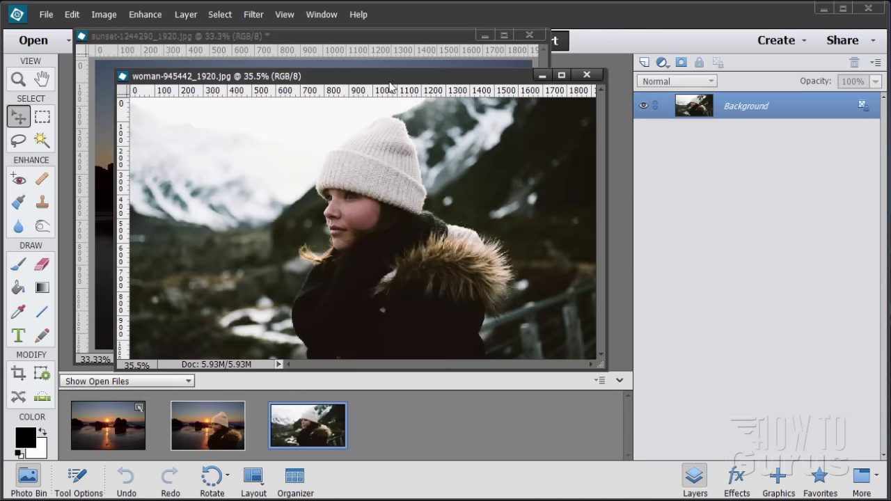
# Arrange the floating woman and sunset photo windows side by side so both images are accessible
pyautogui.moveTo(363, 81); pyautogui.dragTo(798, 161)
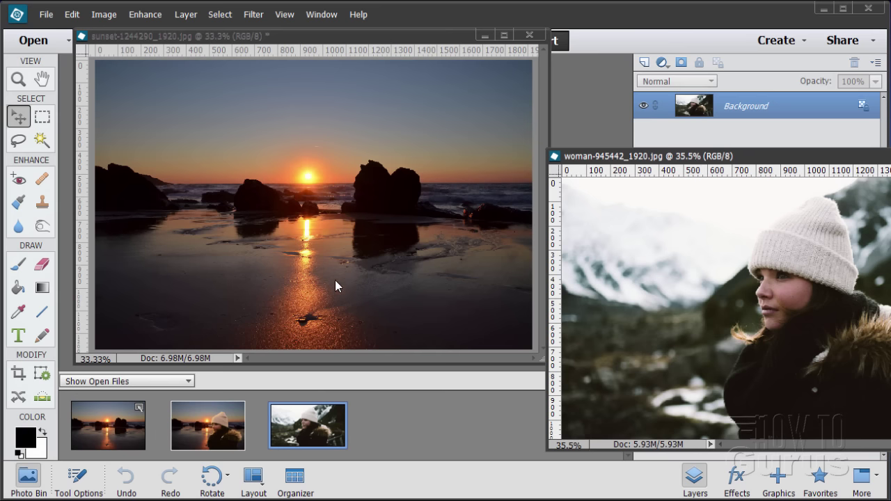
pyautogui.moveTo(589, 161); pyautogui.dragTo(480, 95)
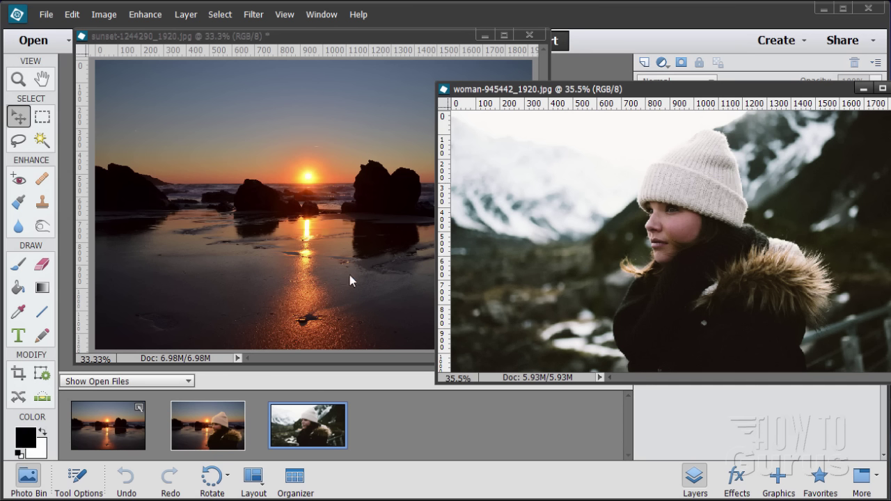
pyautogui.moveTo(722, 90); pyautogui.dragTo(588, 86)
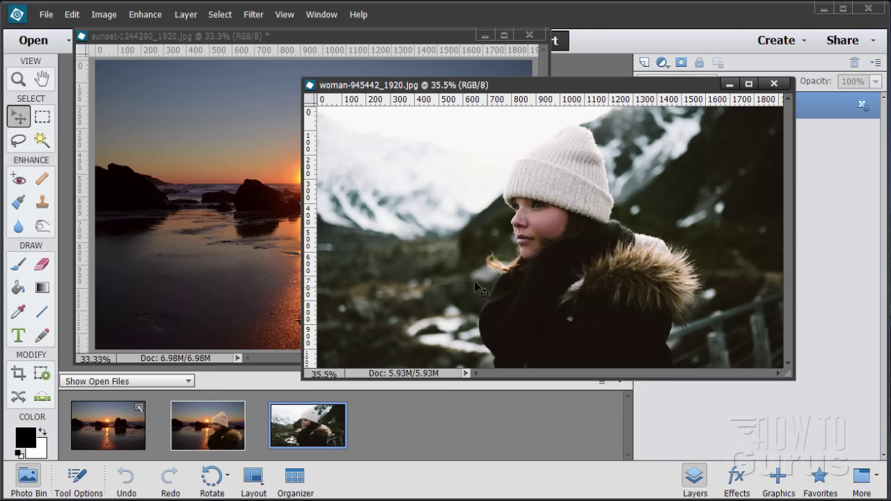
pyautogui.moveTo(504, 89); pyautogui.dragTo(564, 165)
pyautogui.click(388, 44)
pyautogui.moveTo(388, 44); pyautogui.dragTo(391, 57)
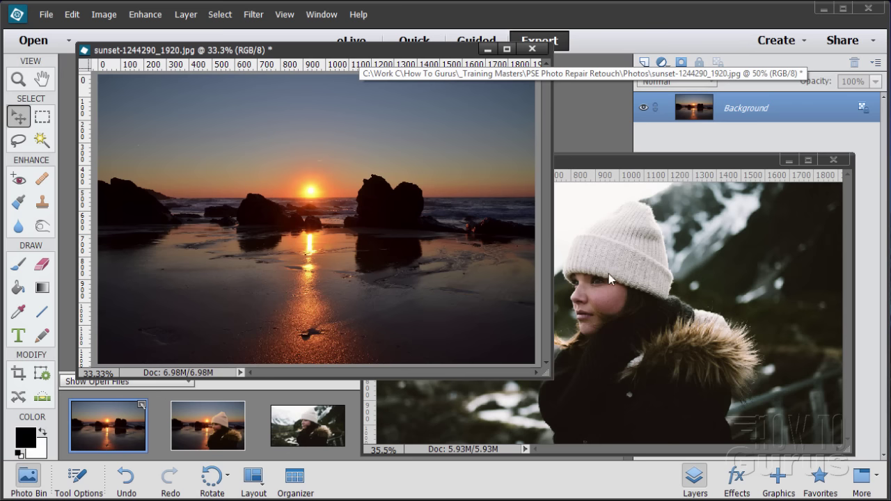
# Copy the woman photo into the sunset image as a new layer, then close the woman photo
pyautogui.click(635, 209)
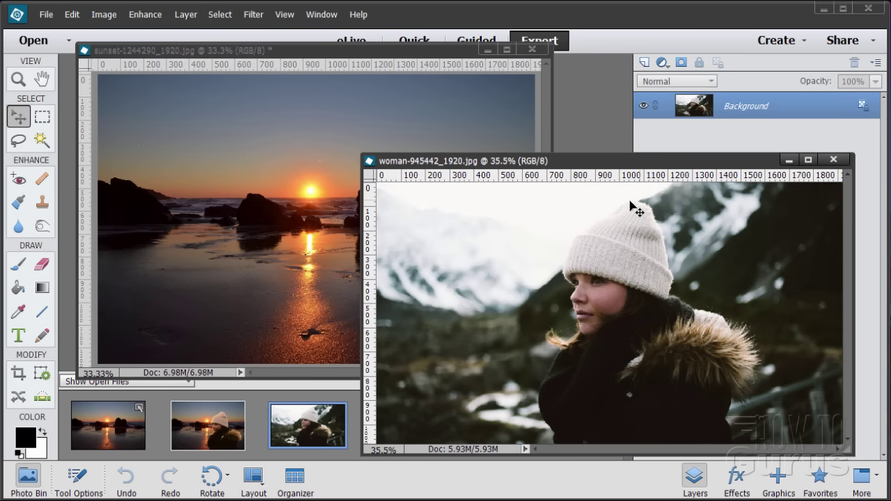
pyautogui.moveTo(701, 117); pyautogui.dragTo(294, 155)
pyautogui.click(843, 173)
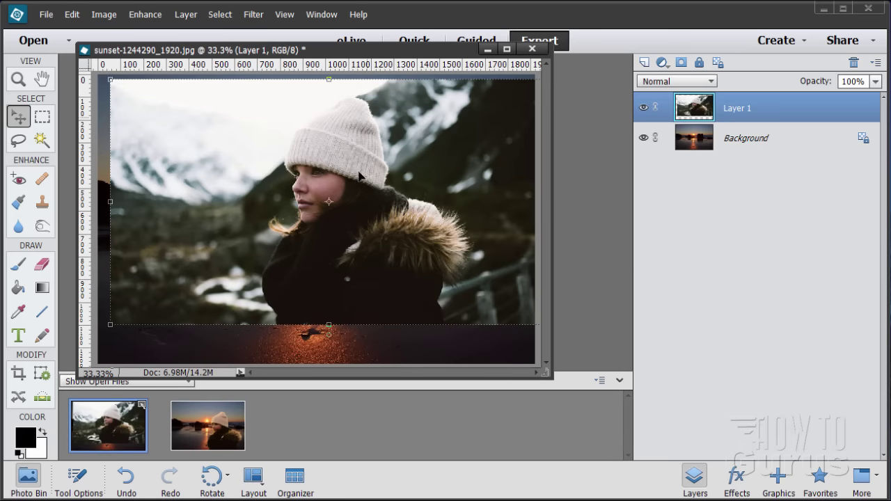
# Move the woman layer down and to the right until its lower edge meets the sunset's, and enlarge the document window
pyautogui.moveTo(334, 188); pyautogui.dragTo(389, 224)
pyautogui.moveTo(548, 377); pyautogui.dragTo(714, 473)
pyautogui.moveTo(559, 56); pyautogui.dragTo(576, 34)
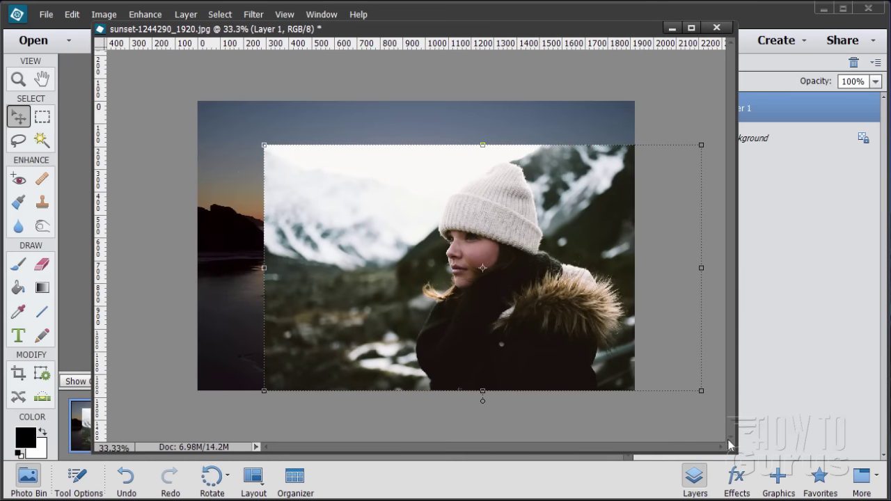
pyautogui.moveTo(731, 445); pyautogui.dragTo(764, 480)
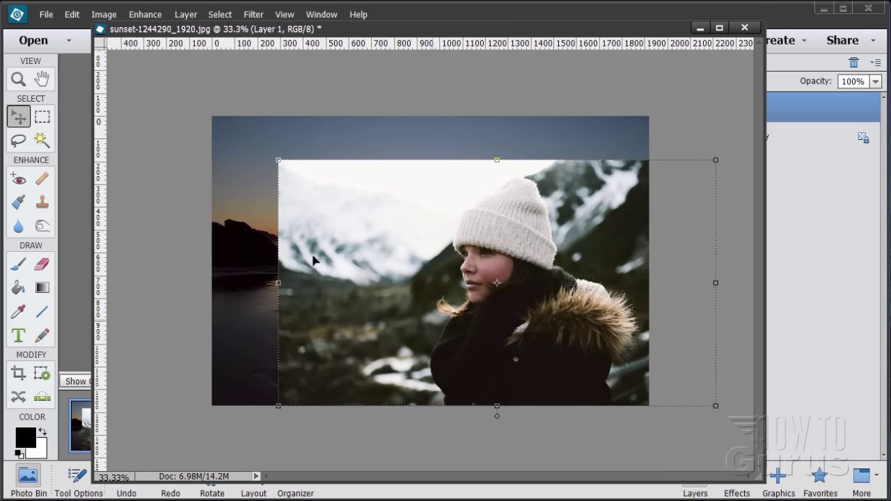
# Draw a loose Lasso selection around the woman's hat, face and fur hood down to the image's lower edge
pyautogui.click(18, 79)
pyautogui.click(495, 272)
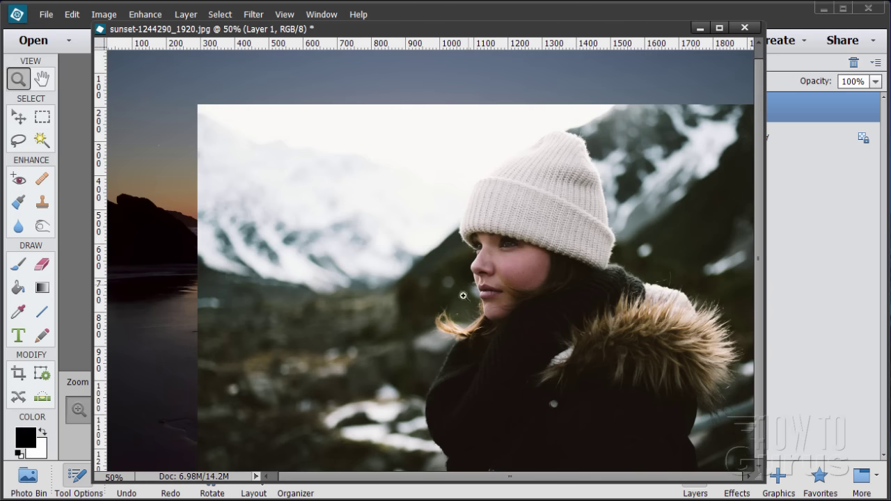
pyautogui.click(18, 116)
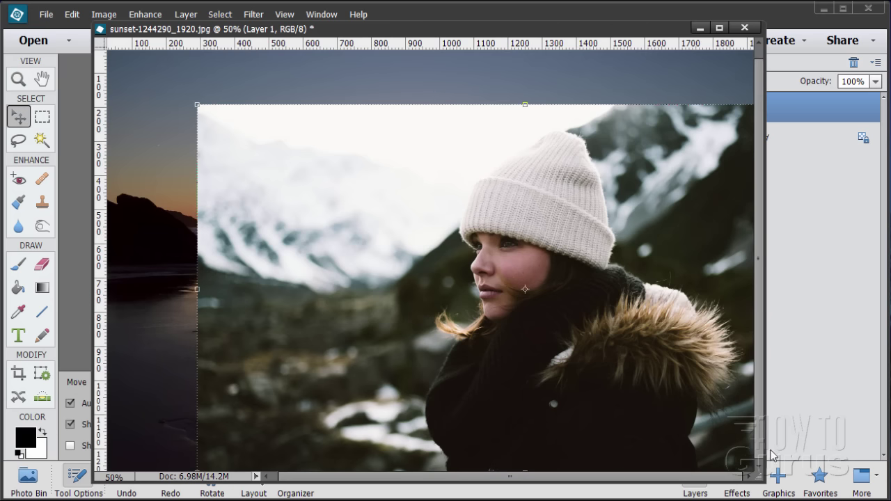
pyautogui.moveTo(770, 483); pyautogui.dragTo(800, 499)
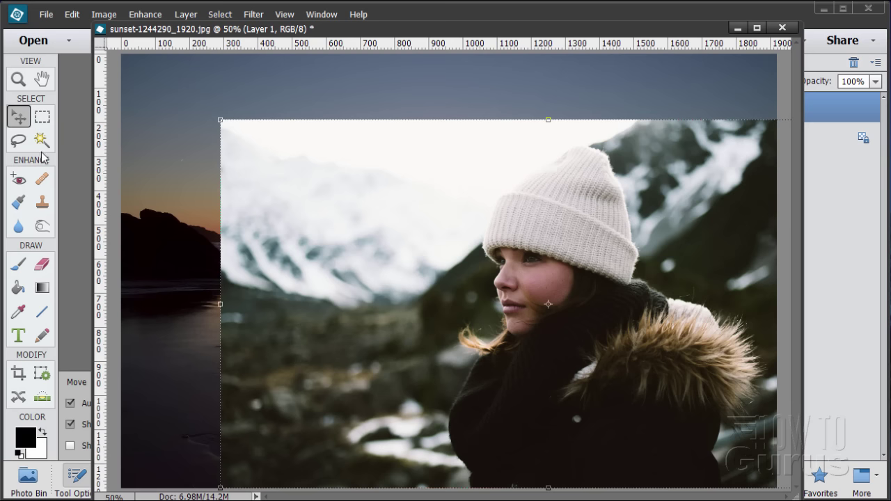
pyautogui.click(23, 141)
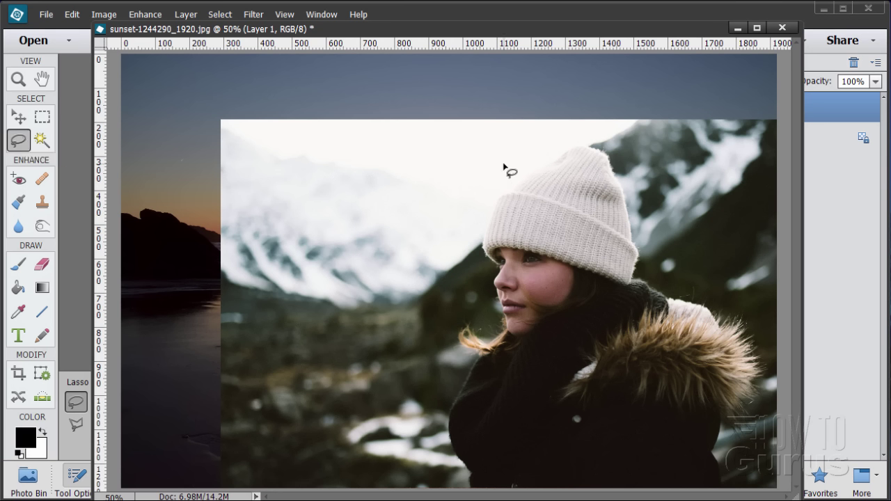
pyautogui.moveTo(552, 153)
pyautogui.mouseDown()
pyautogui.moveTo(494, 189)
pyautogui.moveTo(476, 223)
pyautogui.moveTo(490, 328)
pyautogui.moveTo(438, 429)
pyautogui.moveTo(448, 469)
pyautogui.mouseUp()
pyautogui.moveTo(504, 495)
pyautogui.mouseDown()
pyautogui.moveTo(703, 494)
pyautogui.moveTo(733, 468)
pyautogui.moveTo(728, 451)
pyautogui.moveTo(769, 415)
pyautogui.moveTo(773, 379)
pyautogui.moveTo(764, 342)
pyautogui.moveTo(745, 313)
pyautogui.moveTo(649, 273)
pyautogui.moveTo(622, 160)
pyautogui.moveTo(592, 137)
pyautogui.moveTo(542, 155)
pyautogui.mouseUp()
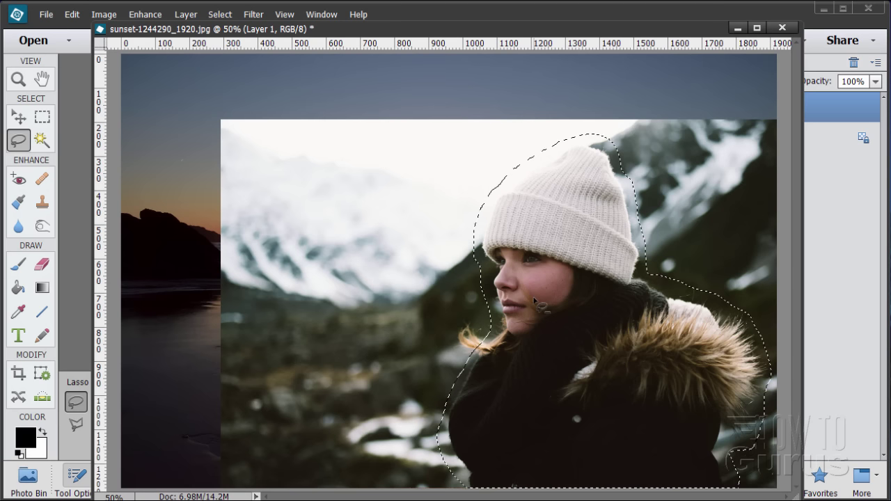
# Rename the woman layer as Girl and add a layer mask from the lasso selection
pyautogui.moveTo(669, 27); pyautogui.dragTo(478, 19)
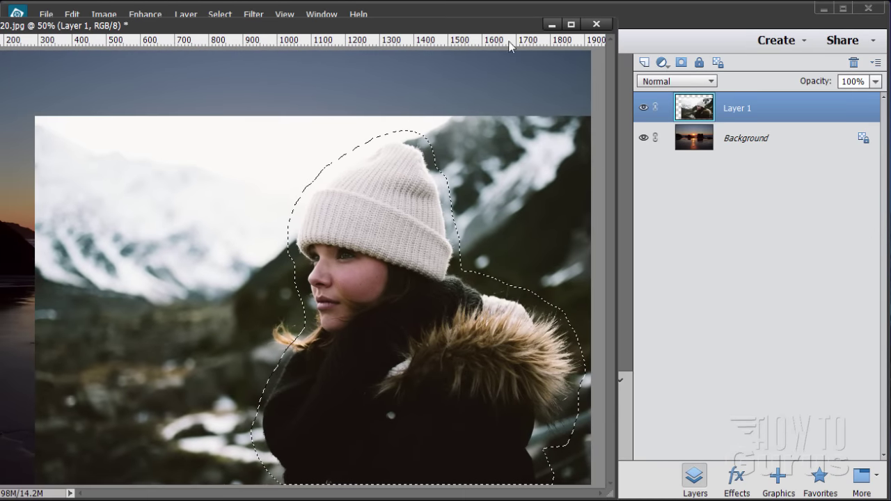
pyautogui.doubleClick(743, 110)
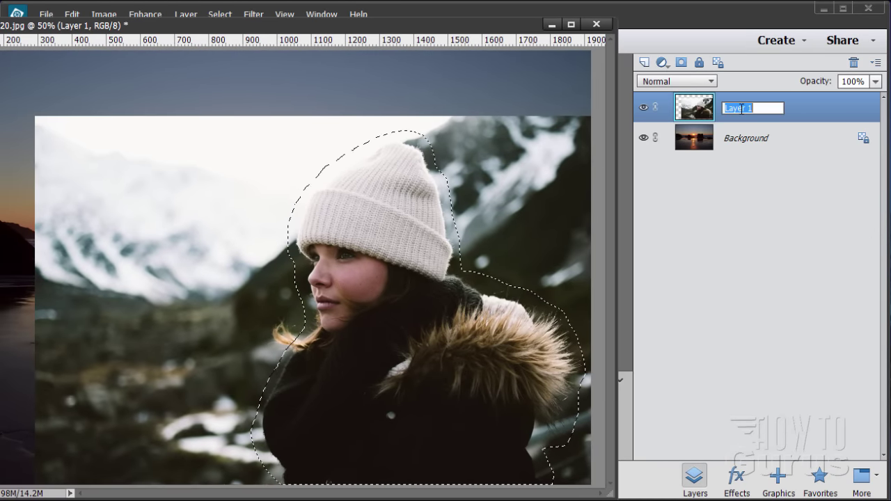
pyautogui.write('Girl')
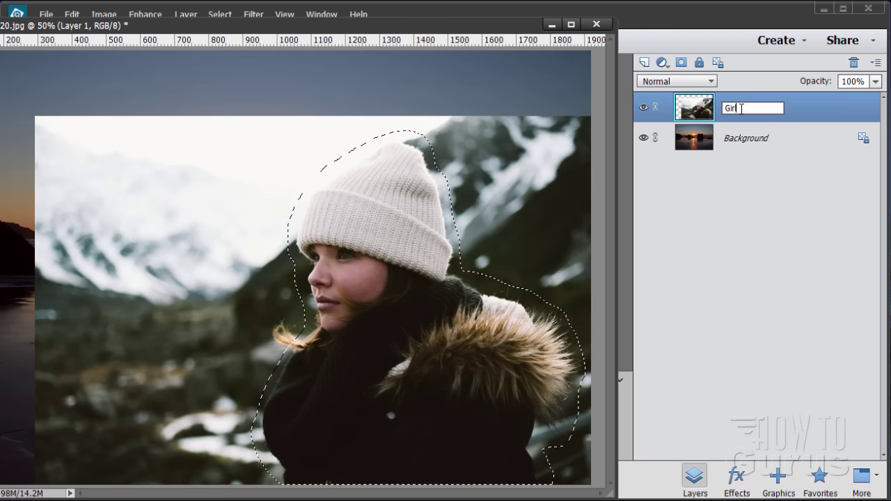
pyautogui.press('Return')
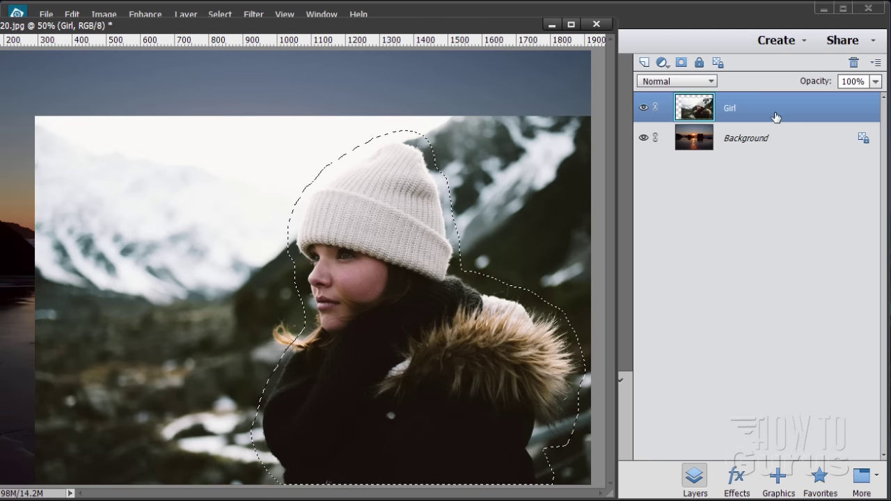
pyautogui.click(681, 64)
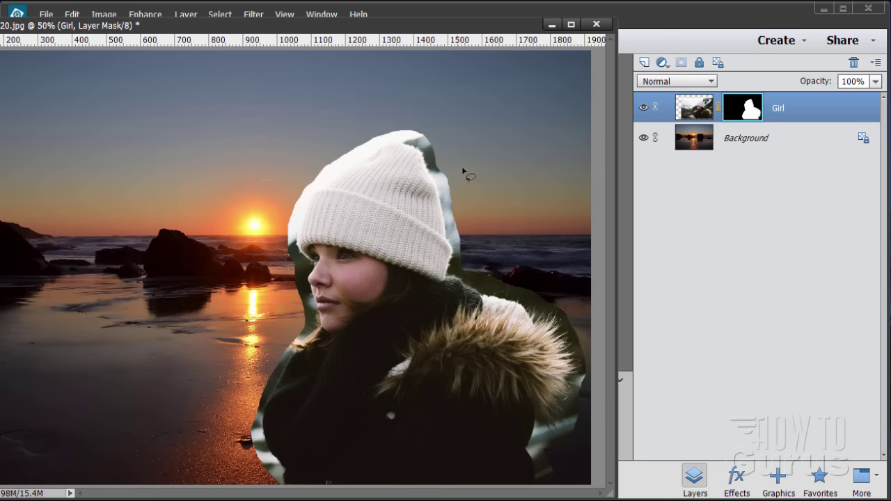
# Shift the masked Girl layer slightly left with the Move tool, keeping its lower edge on the image's lower edge
pyautogui.moveTo(446, 35); pyautogui.dragTo(624, 25)
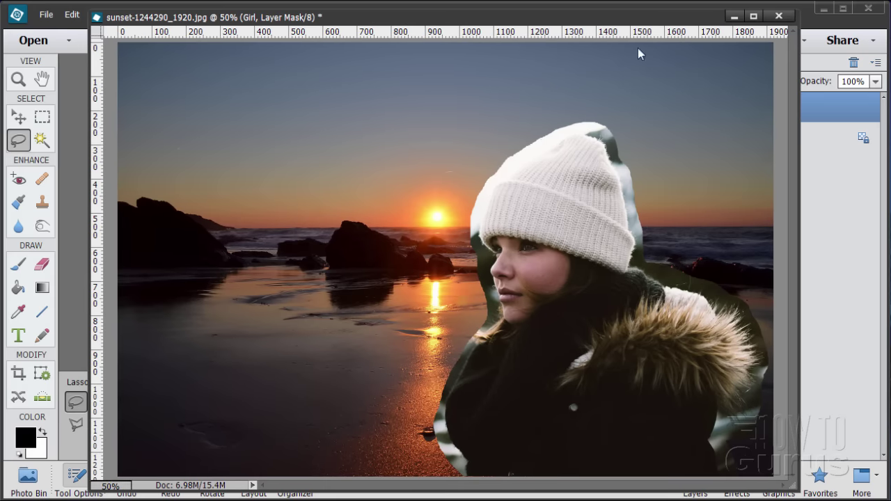
pyautogui.click(26, 113)
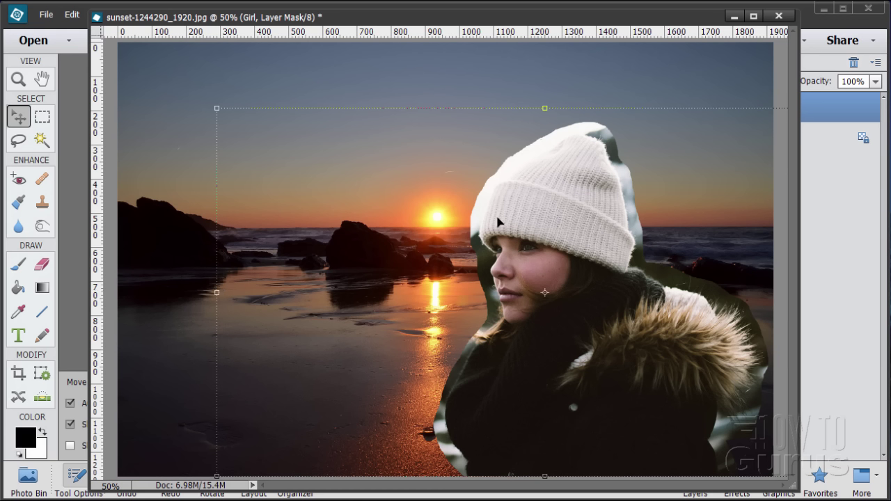
pyautogui.moveTo(579, 382); pyautogui.dragTo(566, 424)
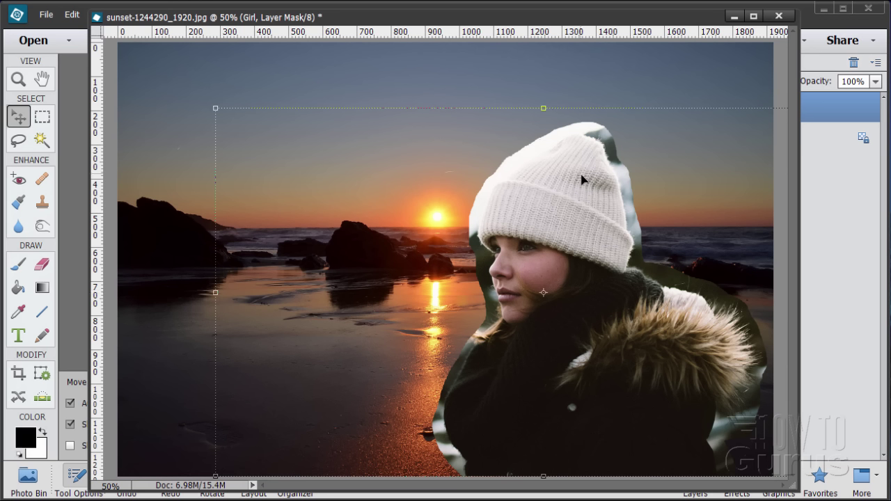
# Load the Girl layer's mask as a selection with Add Mask To Selection
pyautogui.moveTo(630, 23); pyautogui.dragTo(507, 18)
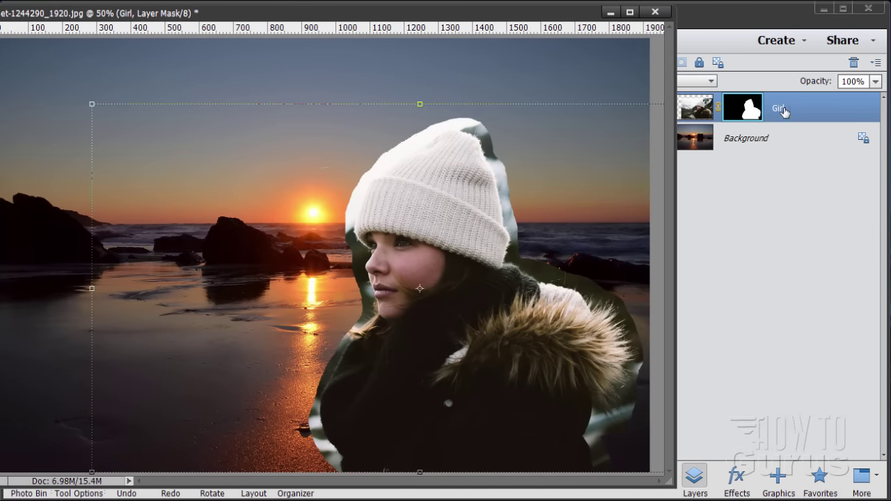
pyautogui.moveTo(583, 18); pyautogui.dragTo(552, 22)
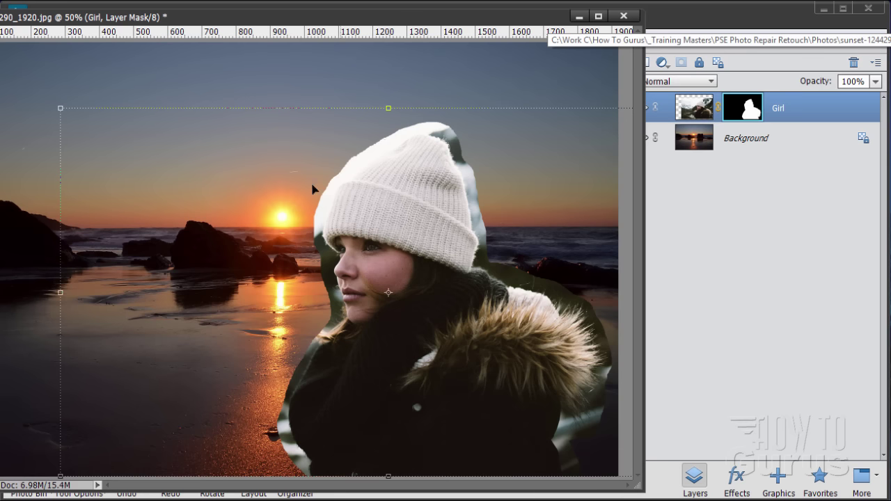
pyautogui.rightClick(745, 113)
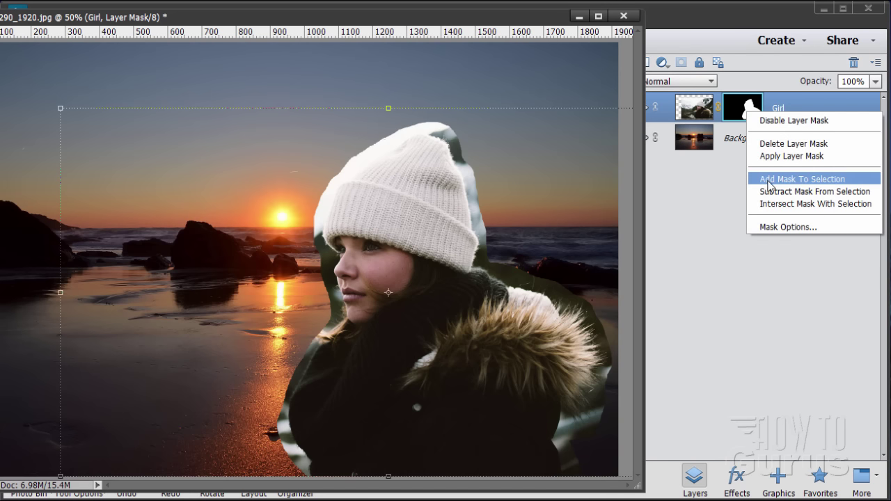
pyautogui.click(795, 180)
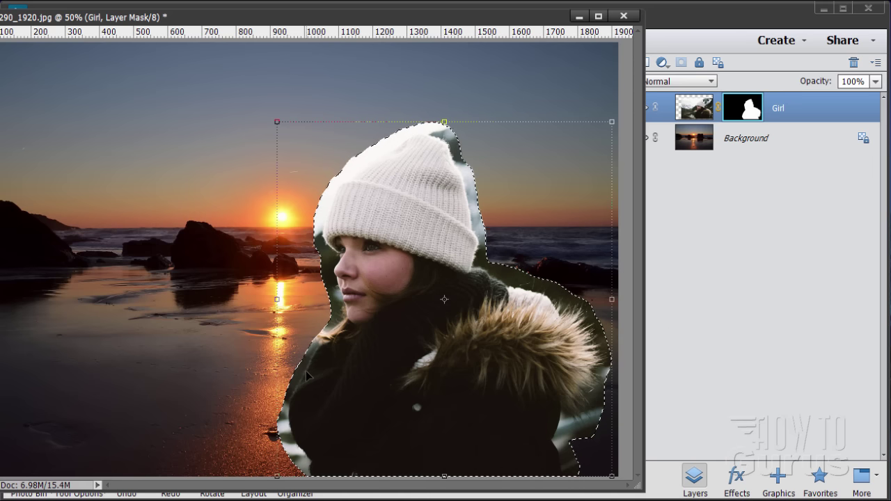
# Open Refine Edge for the mask selection and place the document window so the woman can be seen beside the dialog
pyautogui.moveTo(426, 27); pyautogui.dragTo(539, 49)
pyautogui.click(217, 15)
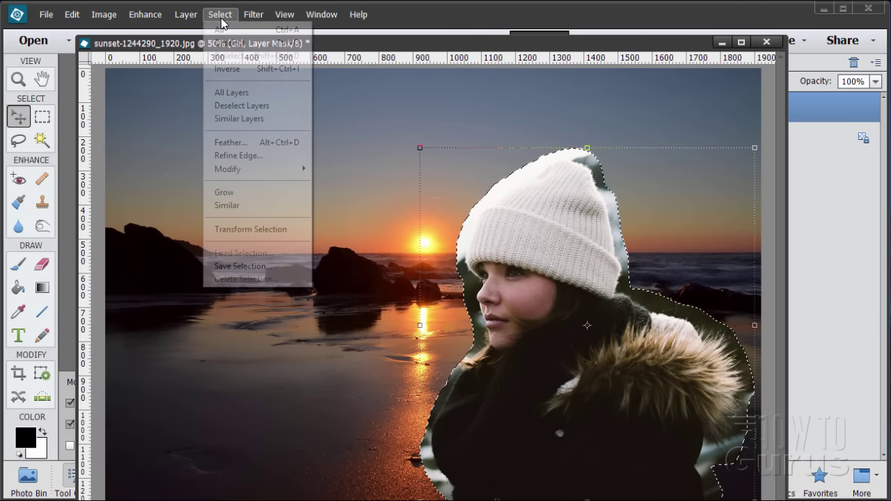
pyautogui.click(236, 156)
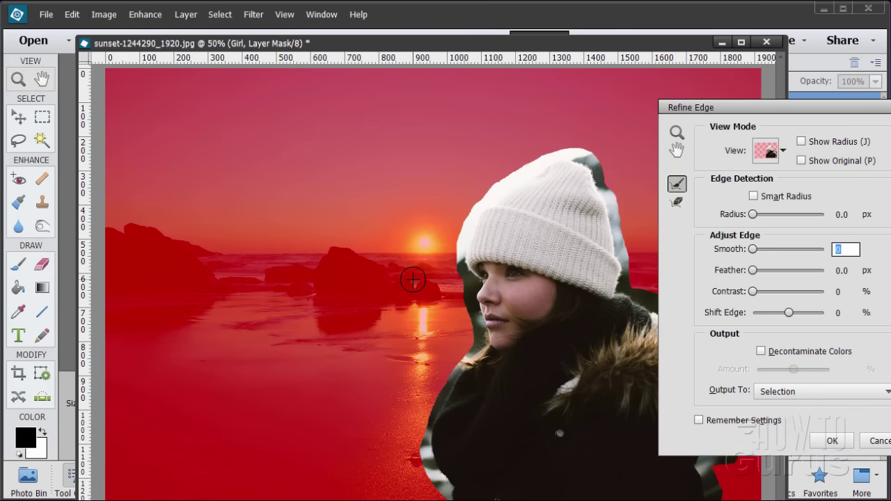
pyautogui.moveTo(432, 50); pyautogui.dragTo(557, 50)
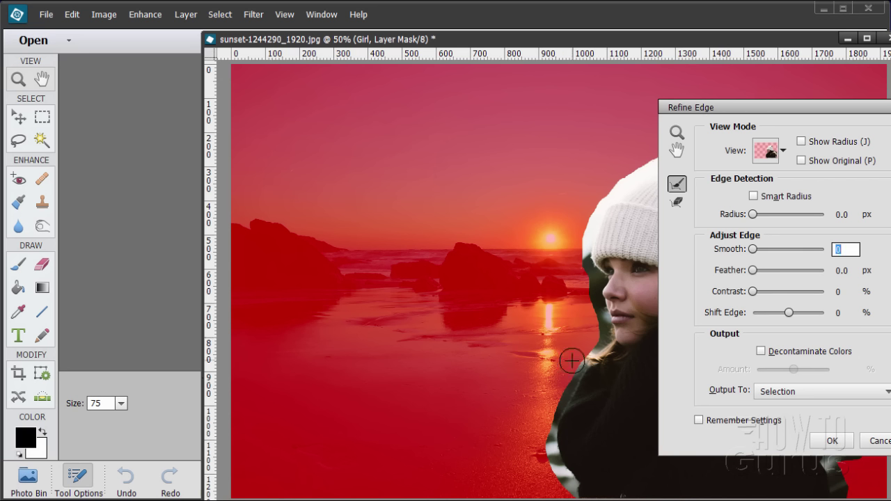
pyautogui.moveTo(595, 280); pyautogui.dragTo(591, 223)
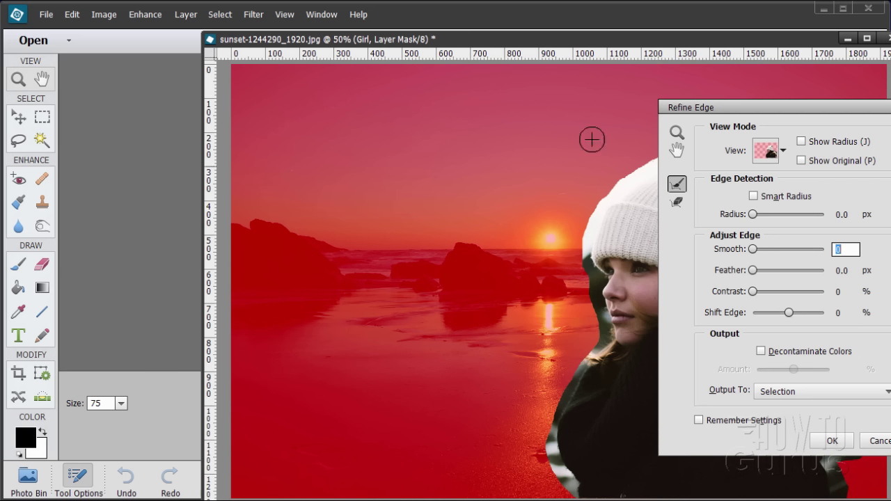
pyautogui.moveTo(536, 44); pyautogui.dragTo(356, 19)
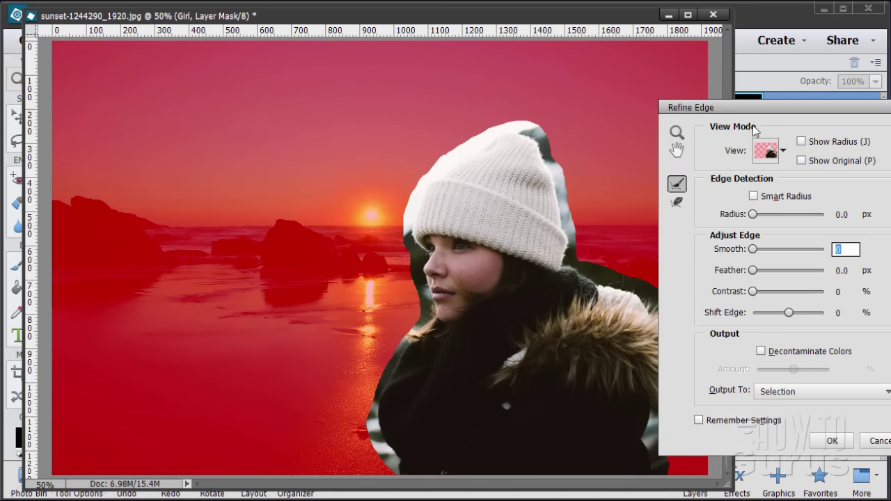
# Brush the refine radius around the woman's whole outline, covering the leftover background beside her face, hat, fur collar and coat
pyautogui.moveTo(752, 104); pyautogui.dragTo(718, 104)
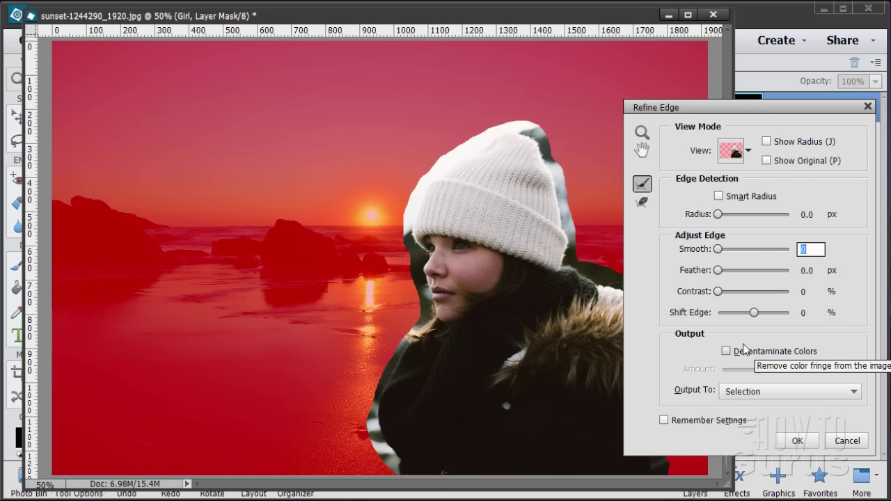
pyautogui.moveTo(687, 112); pyautogui.dragTo(804, 125)
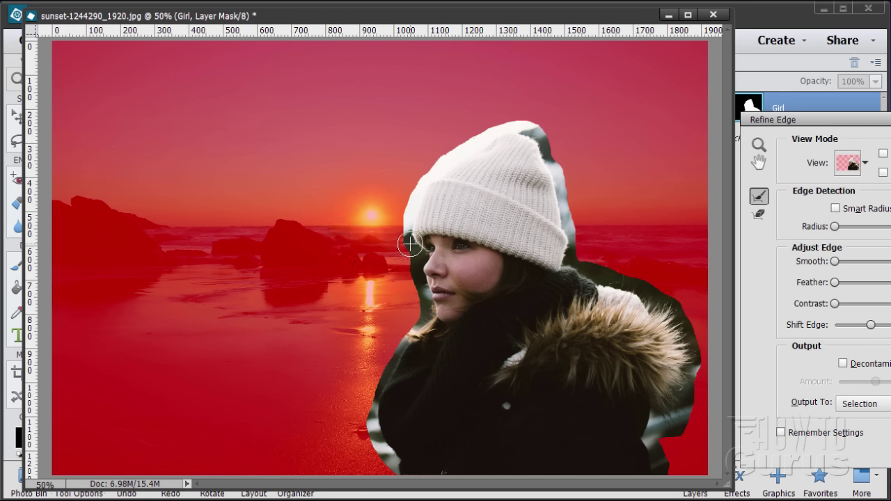
pyautogui.moveTo(410, 244)
pyautogui.mouseDown()
pyautogui.moveTo(427, 311)
pyautogui.moveTo(389, 361)
pyautogui.moveTo(372, 405)
pyautogui.moveTo(372, 434)
pyautogui.moveTo(401, 474)
pyautogui.mouseUp()
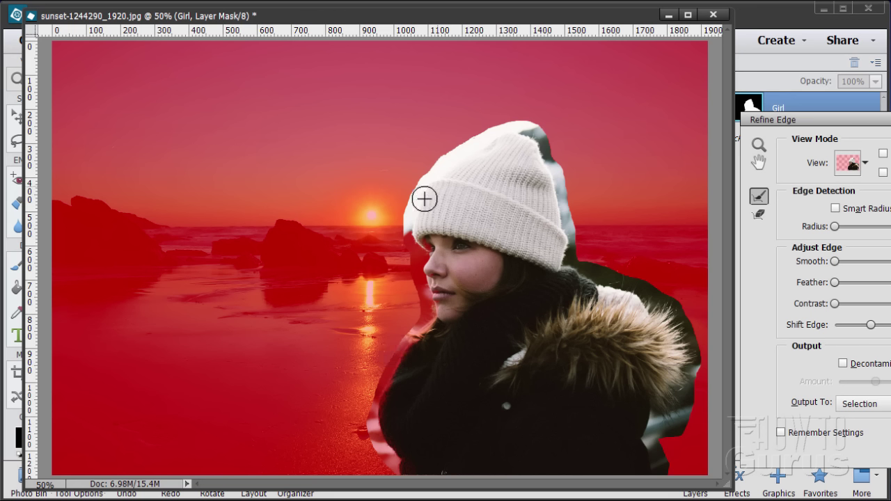
pyautogui.moveTo(424, 199)
pyautogui.mouseDown()
pyautogui.moveTo(408, 232)
pyautogui.moveTo(420, 185)
pyautogui.moveTo(465, 150)
pyautogui.moveTo(514, 127)
pyautogui.moveTo(545, 141)
pyautogui.moveTo(569, 203)
pyautogui.moveTo(576, 268)
pyautogui.moveTo(672, 309)
pyautogui.moveTo(685, 334)
pyautogui.moveTo(686, 403)
pyautogui.moveTo(680, 429)
pyautogui.moveTo(662, 412)
pyautogui.moveTo(657, 422)
pyautogui.moveTo(663, 477)
pyautogui.mouseUp()
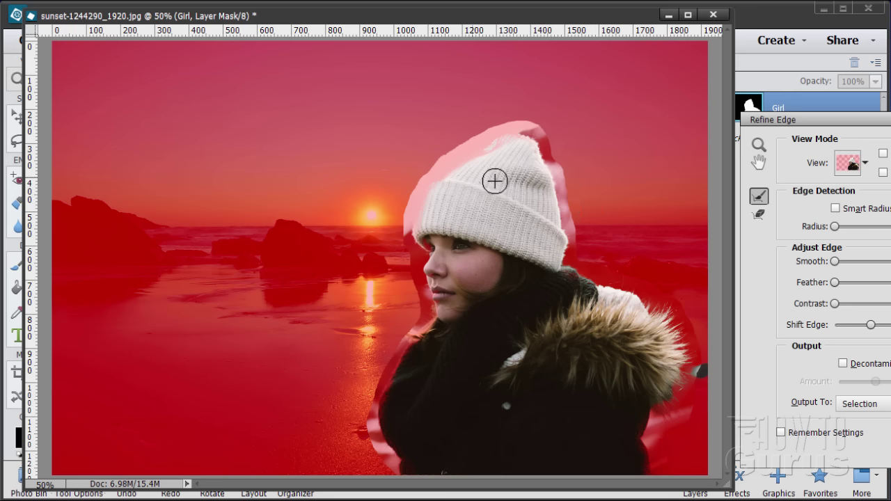
# Output the refined edge as a New Layer with Layer Mask
pyautogui.moveTo(811, 128); pyautogui.dragTo(639, 101)
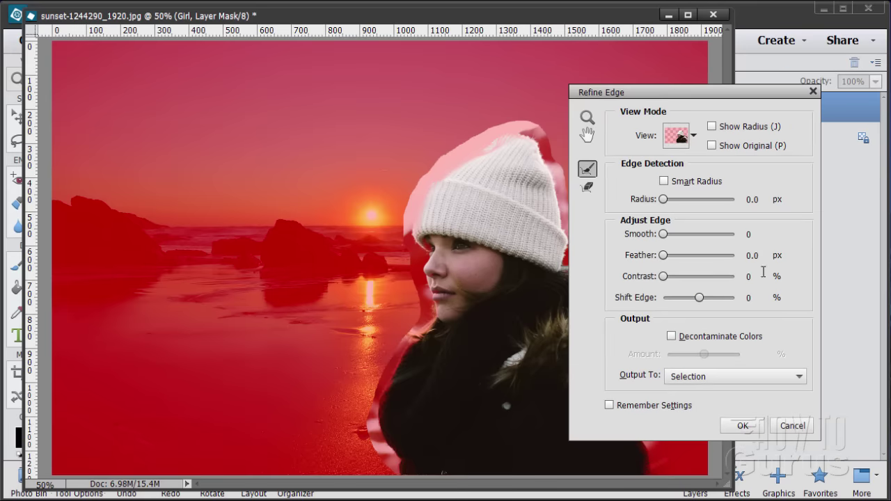
pyautogui.click(724, 377)
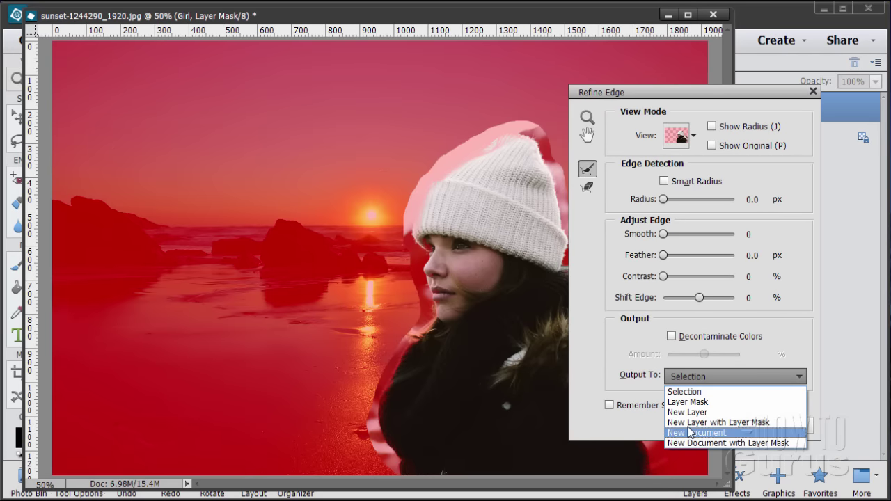
pyautogui.click(712, 422)
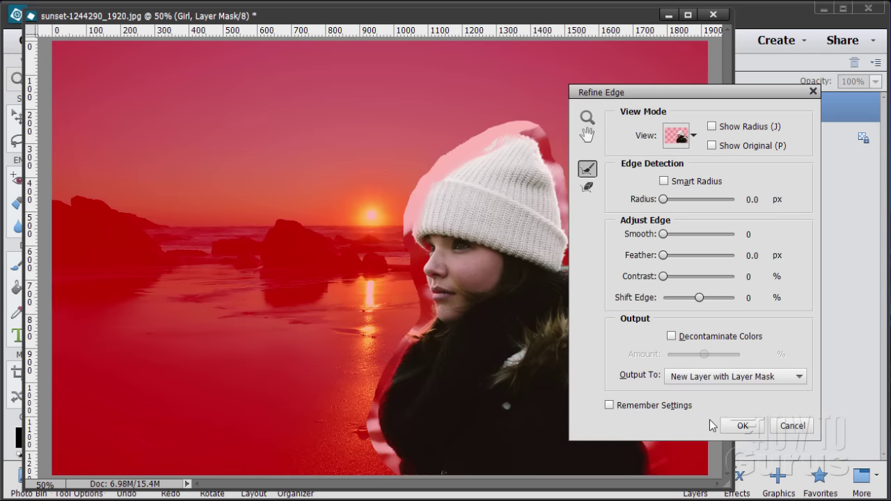
pyautogui.click(741, 427)
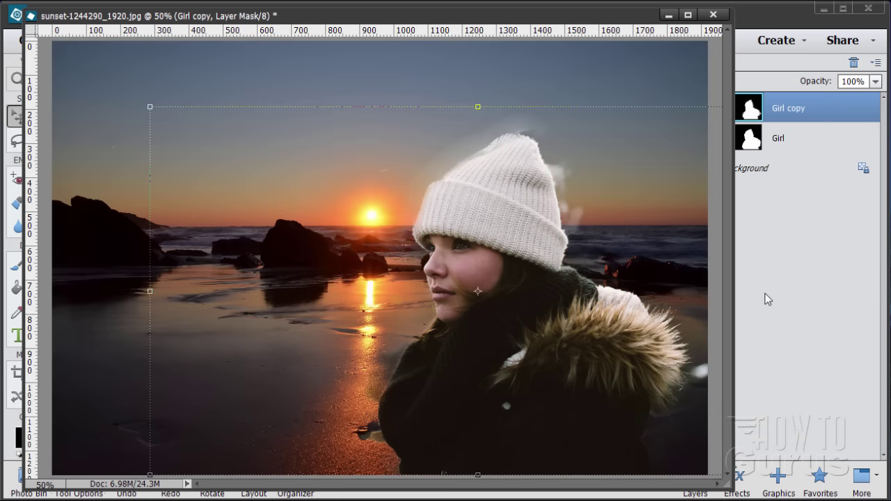
# Choose the Brush tool with a soft 24 px brush and dock the document window in the workspace
pyautogui.moveTo(618, 21); pyautogui.dragTo(503, 21)
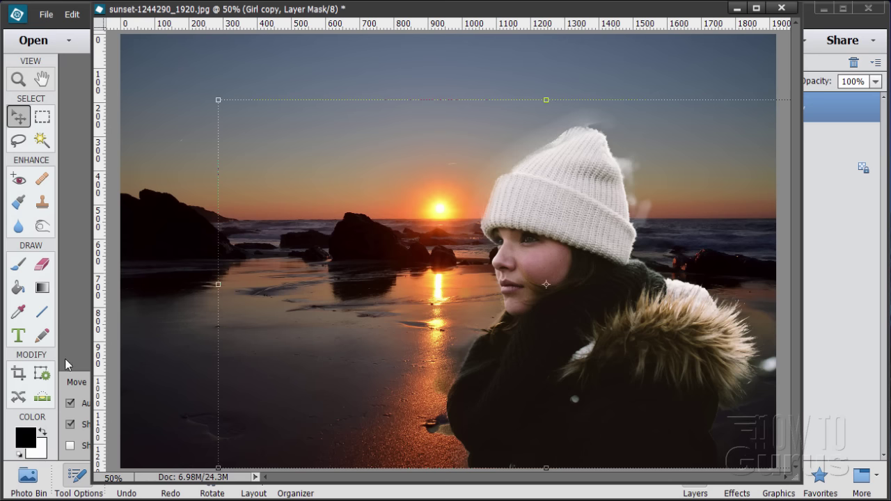
pyautogui.click(19, 267)
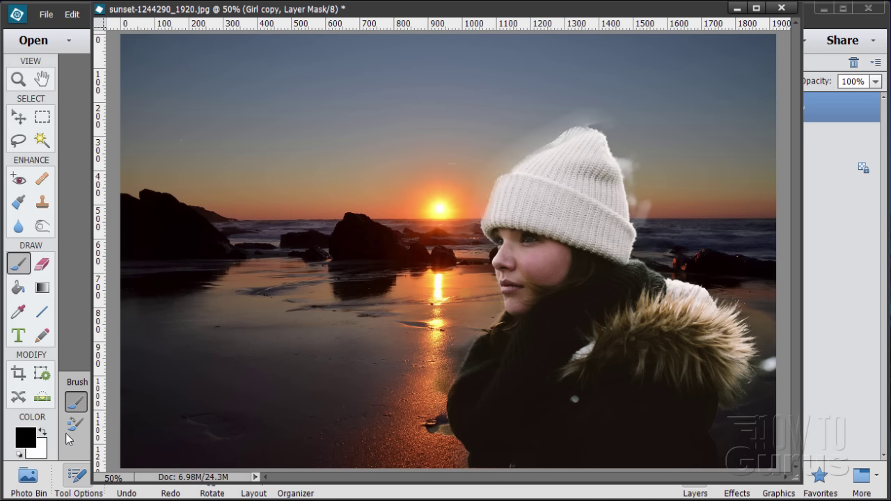
pyautogui.moveTo(362, 13)
pyautogui.mouseDown()
pyautogui.moveTo(571, 18)
pyautogui.moveTo(635, 41)
pyautogui.mouseUp()
pyautogui.moveTo(252, 430)
pyautogui.mouseDown()
pyautogui.moveTo(273, 437)
pyautogui.moveTo(249, 424)
pyautogui.mouseUp()
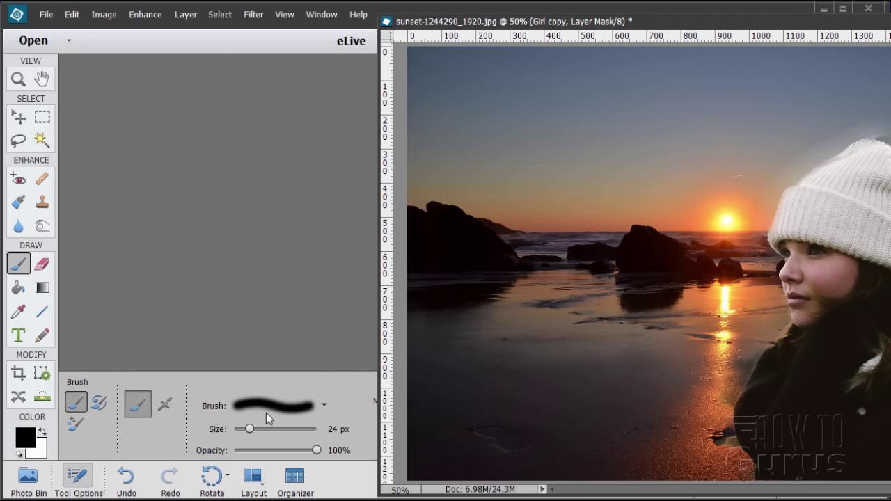
pyautogui.moveTo(700, 26); pyautogui.dragTo(328, 20)
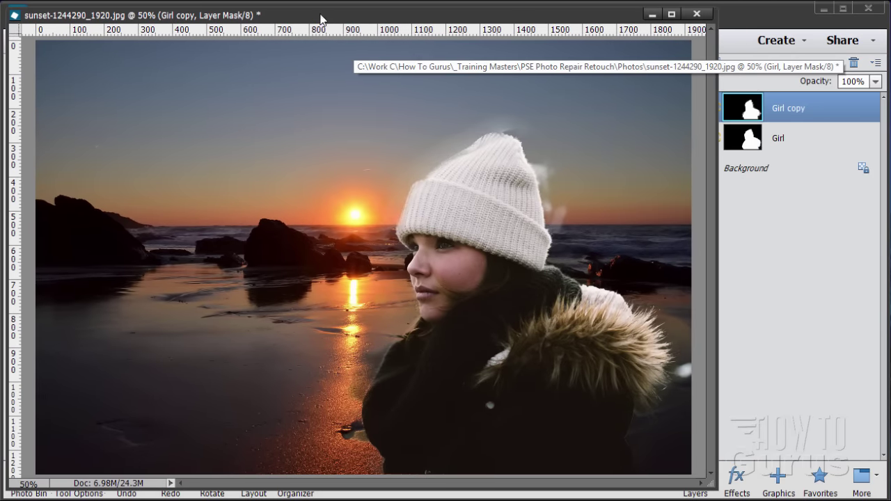
pyautogui.moveTo(320, 19); pyautogui.dragTo(387, 77)
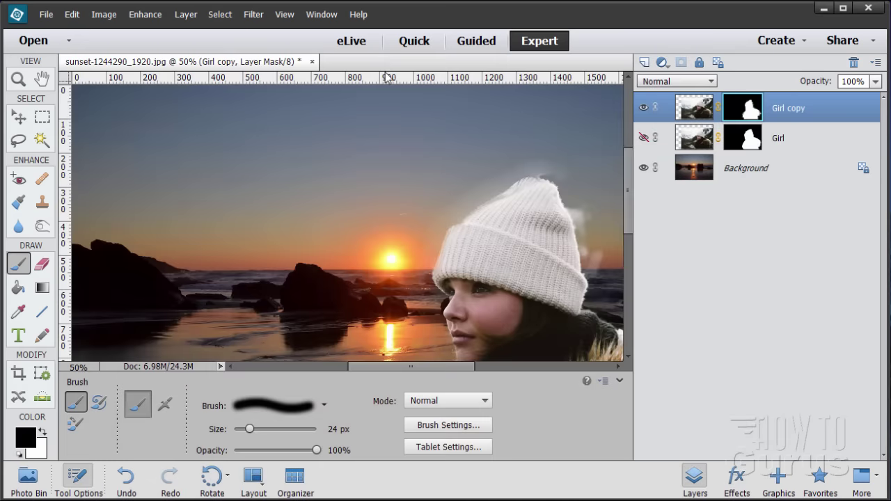
# Paint black on the Girl copy mask to remove the pale haze behind the hat's brim, above and at the sea horizon
pyautogui.moveTo(628, 183); pyautogui.dragTo(630, 203)
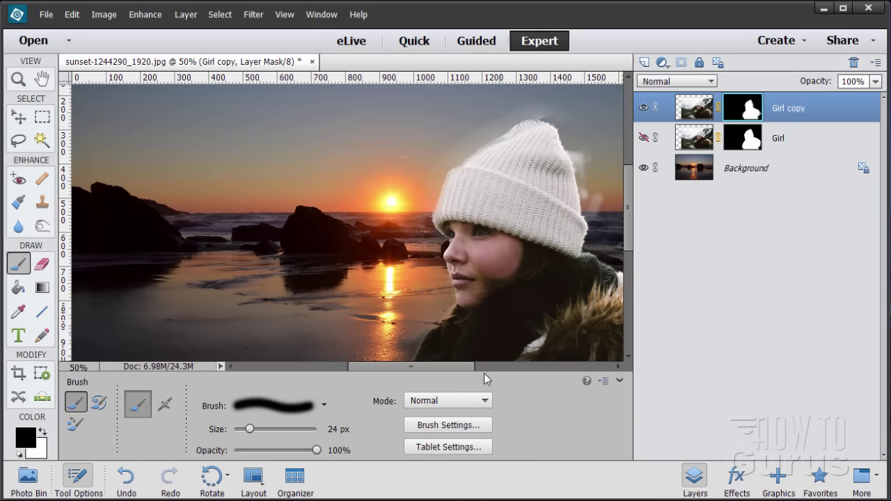
pyautogui.moveTo(462, 366); pyautogui.dragTo(506, 367)
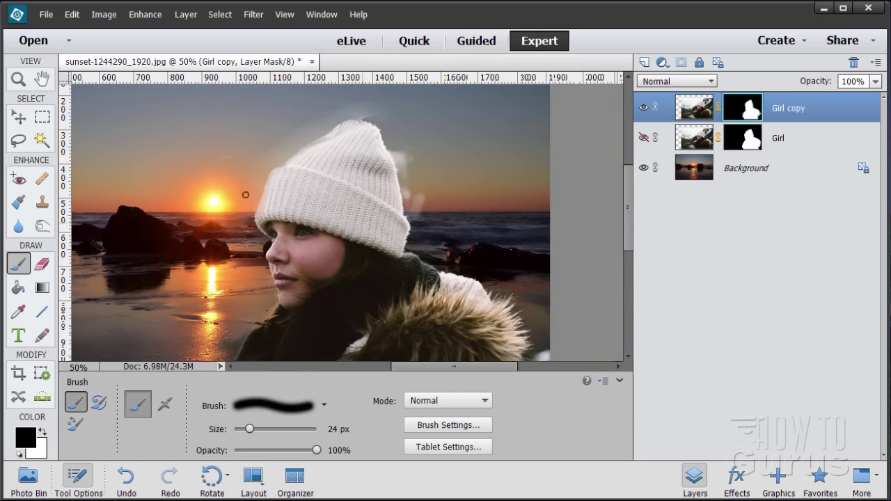
pyautogui.click(18, 79)
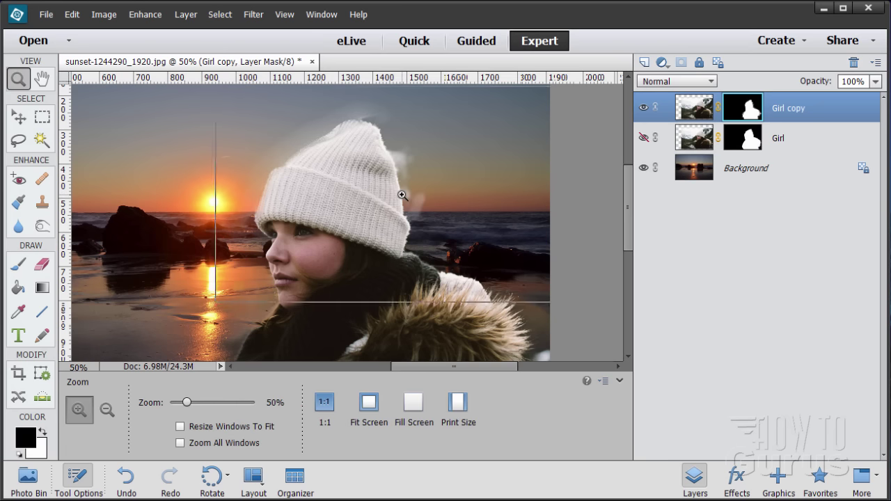
pyautogui.click(403, 195)
pyautogui.click(405, 199)
pyautogui.click(421, 278)
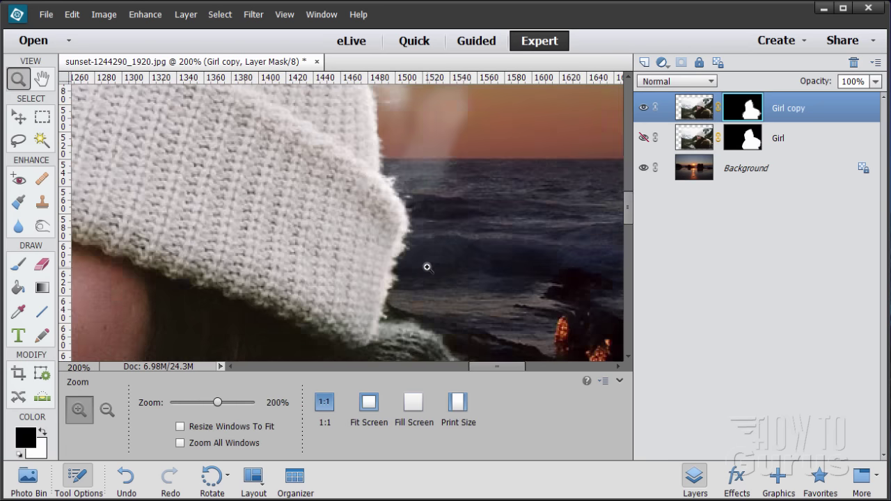
pyautogui.scroll(2, 424, 238)
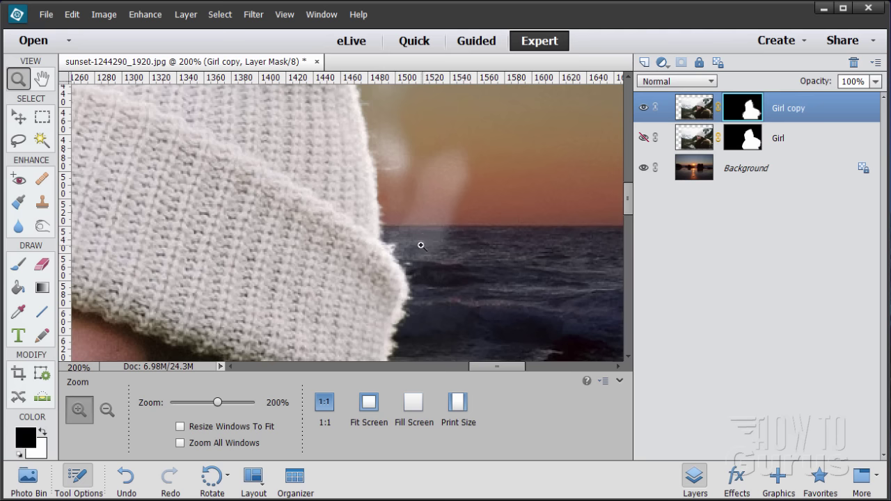
pyautogui.scroll(1, 421, 245)
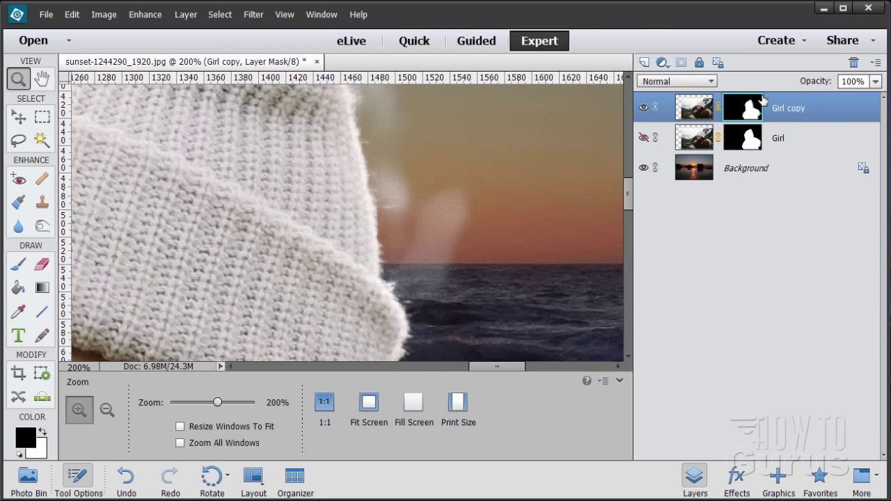
pyautogui.click(19, 265)
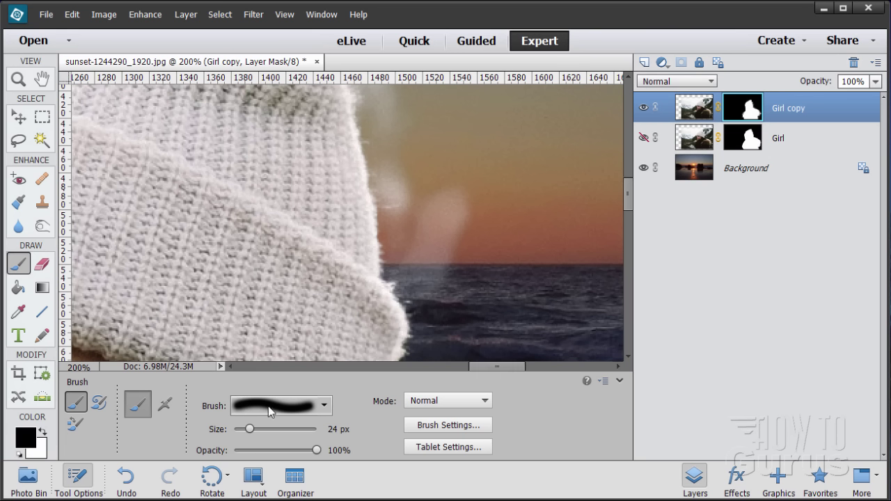
pyautogui.moveTo(424, 217)
pyautogui.mouseDown()
pyautogui.moveTo(415, 250)
pyautogui.moveTo(410, 215)
pyautogui.moveTo(449, 242)
pyautogui.moveTo(462, 195)
pyautogui.moveTo(422, 254)
pyautogui.moveTo(408, 236)
pyautogui.moveTo(406, 209)
pyautogui.moveTo(406, 218)
pyautogui.moveTo(392, 203)
pyautogui.moveTo(385, 169)
pyautogui.moveTo(416, 196)
pyautogui.mouseUp()
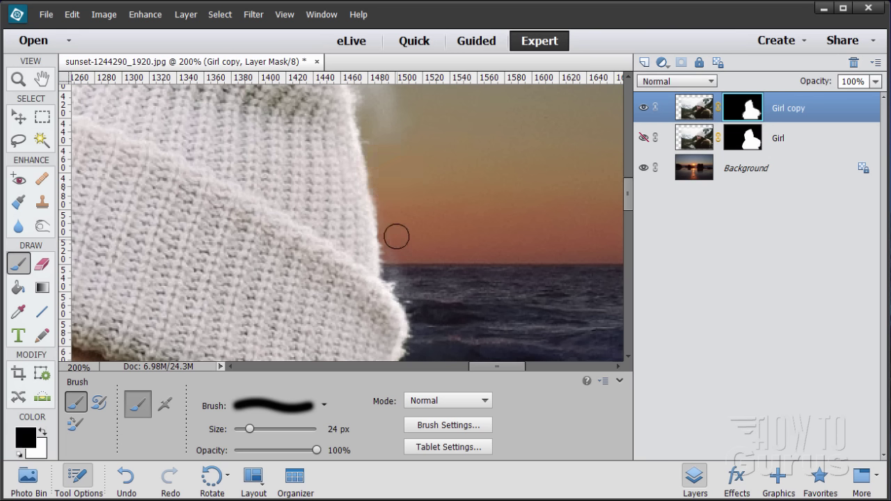
pyautogui.moveTo(402, 270); pyautogui.dragTo(408, 283)
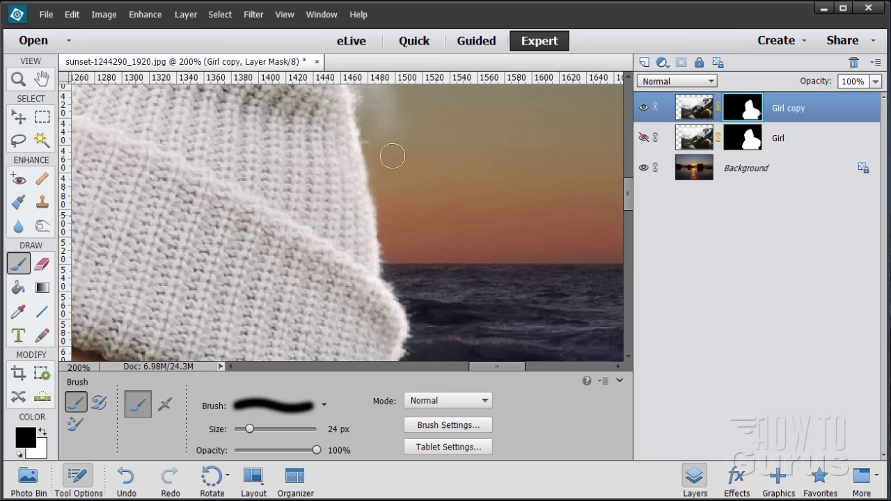
# Paint black on the mask to clear the white haze along the hat's back edge and above its peak
pyautogui.scroll(3, 456, 238)
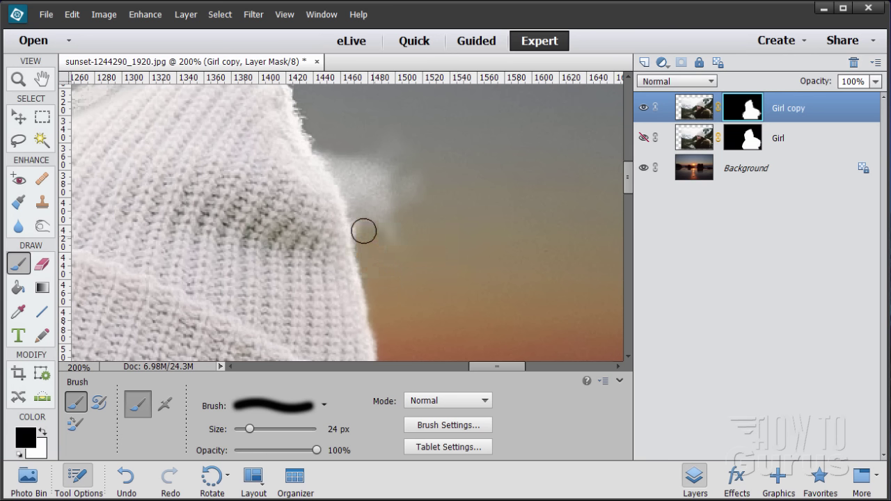
pyautogui.moveTo(369, 220)
pyautogui.mouseDown()
pyautogui.moveTo(346, 162)
pyautogui.moveTo(328, 149)
pyautogui.moveTo(365, 175)
pyautogui.moveTo(391, 251)
pyautogui.moveTo(370, 139)
pyautogui.moveTo(412, 229)
pyautogui.moveTo(395, 116)
pyautogui.moveTo(427, 217)
pyautogui.mouseUp()
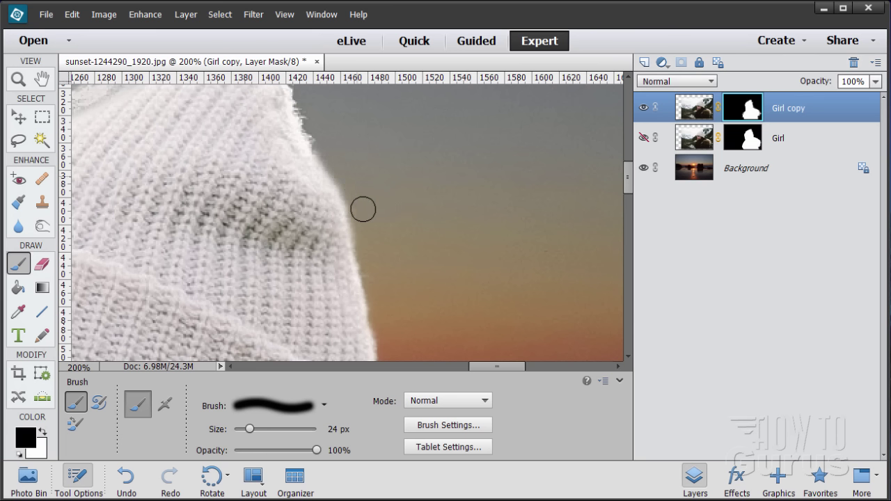
pyautogui.scroll(5, 390, 235)
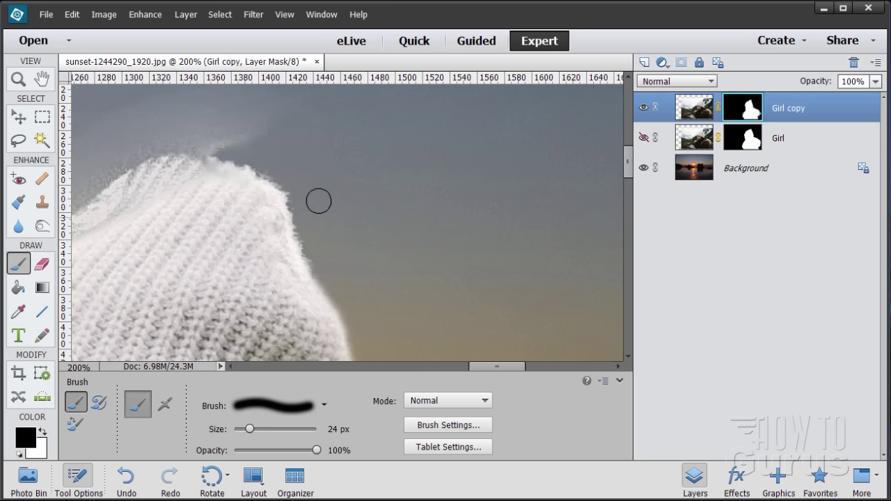
pyautogui.scroll(3, 306, 209)
pyautogui.moveTo(244, 212)
pyautogui.mouseDown()
pyautogui.moveTo(177, 206)
pyautogui.moveTo(138, 216)
pyautogui.moveTo(209, 188)
pyautogui.moveTo(260, 192)
pyautogui.moveTo(197, 201)
pyautogui.moveTo(273, 177)
pyautogui.moveTo(243, 168)
pyautogui.mouseUp()
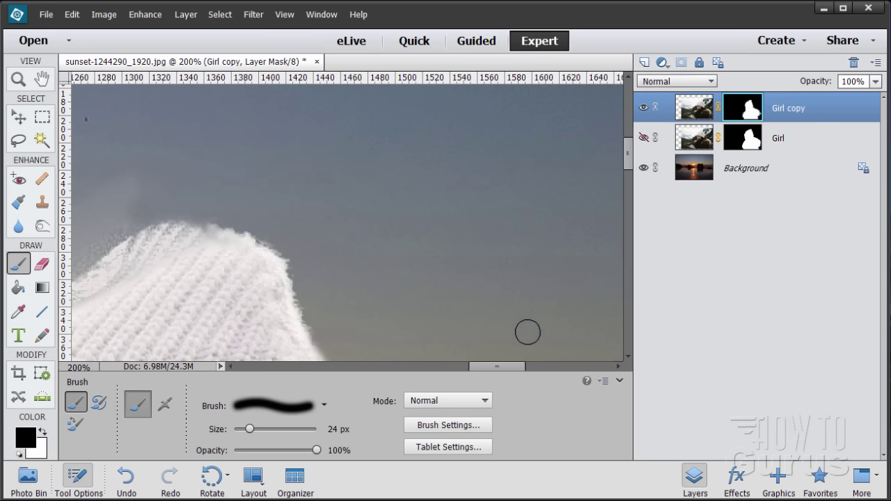
# Paint black on the mask along the hat's front slope, from the peak down to the folded brim, to remove the haze
pyautogui.moveTo(518, 366); pyautogui.dragTo(480, 369)
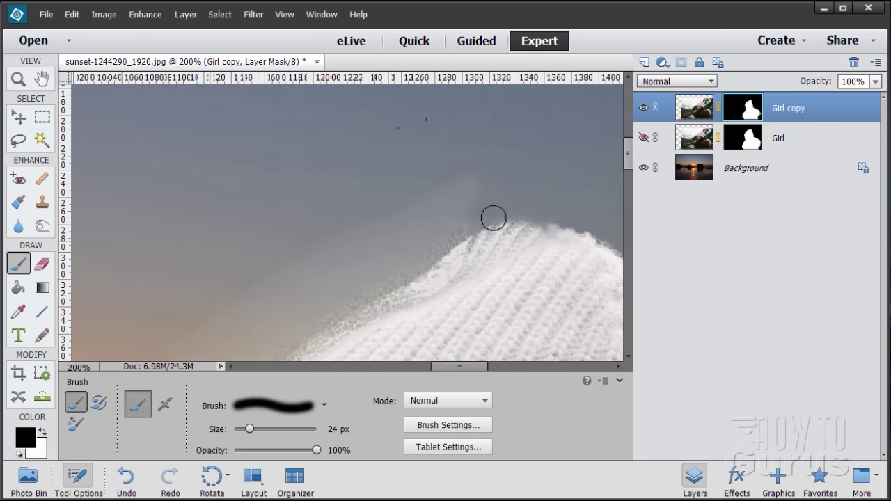
pyautogui.moveTo(479, 202)
pyautogui.mouseDown()
pyautogui.moveTo(407, 260)
pyautogui.moveTo(296, 317)
pyautogui.moveTo(346, 270)
pyautogui.moveTo(488, 185)
pyautogui.moveTo(493, 171)
pyautogui.moveTo(289, 307)
pyautogui.moveTo(425, 231)
pyautogui.moveTo(504, 167)
pyautogui.moveTo(334, 232)
pyautogui.mouseUp()
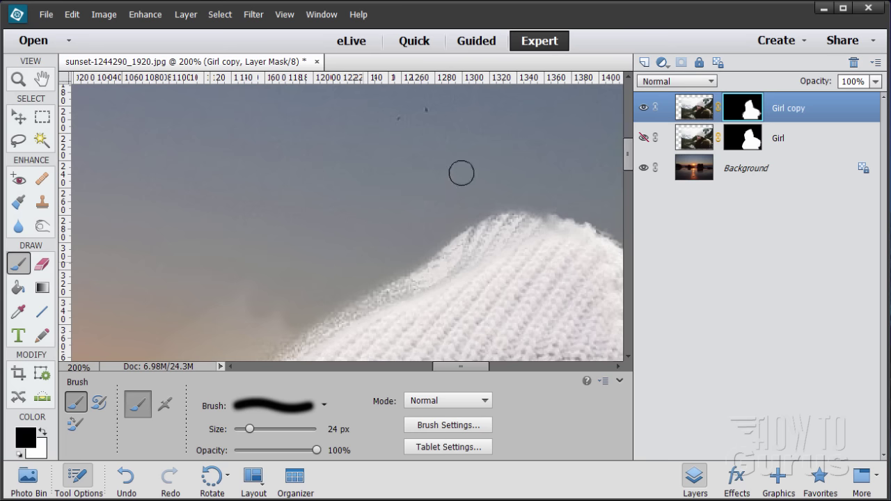
pyautogui.scroll(-2, 382, 179)
pyautogui.scroll(-4, 381, 179)
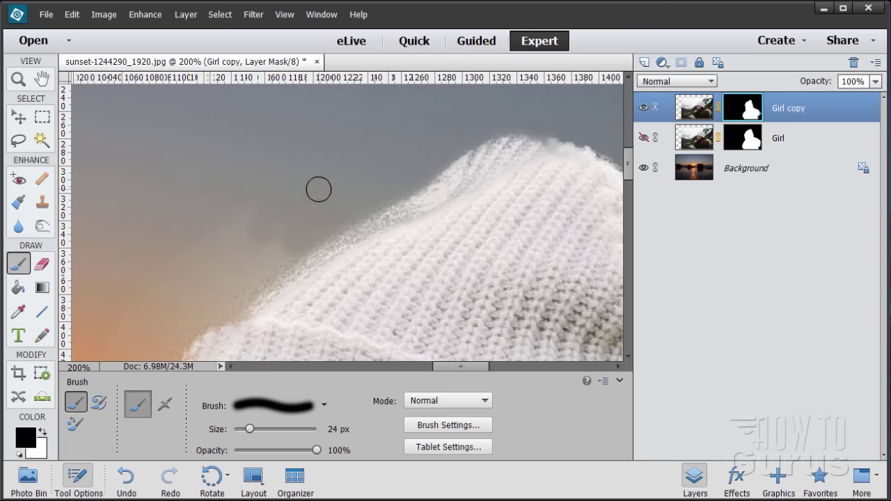
pyautogui.scroll(-1, 318, 189)
pyautogui.moveTo(294, 224)
pyautogui.mouseDown()
pyautogui.moveTo(229, 292)
pyautogui.moveTo(197, 300)
pyautogui.moveTo(165, 332)
pyautogui.mouseUp()
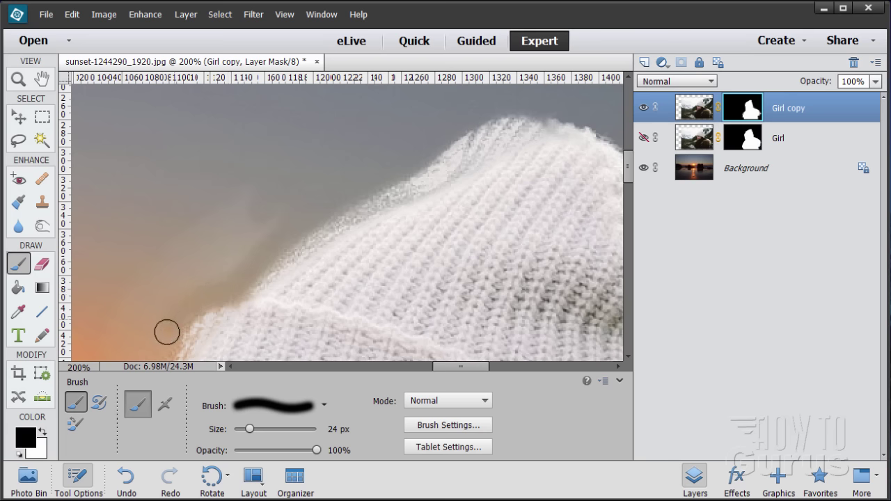
# Paint black on the Girl copy mask along the folded brim's front edge to remove the haze against the orange sky
pyautogui.scroll(-3, 181, 225)
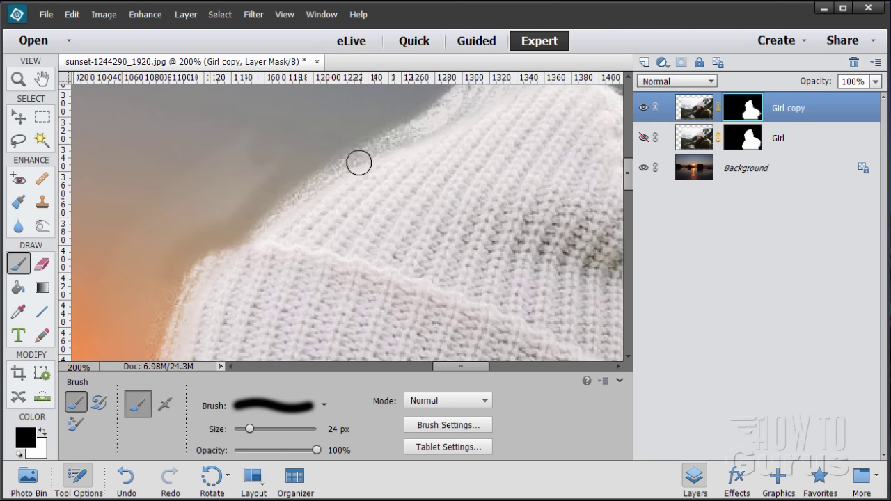
pyautogui.moveTo(219, 225)
pyautogui.mouseDown()
pyautogui.moveTo(259, 174)
pyautogui.moveTo(249, 134)
pyautogui.moveTo(216, 149)
pyautogui.mouseUp()
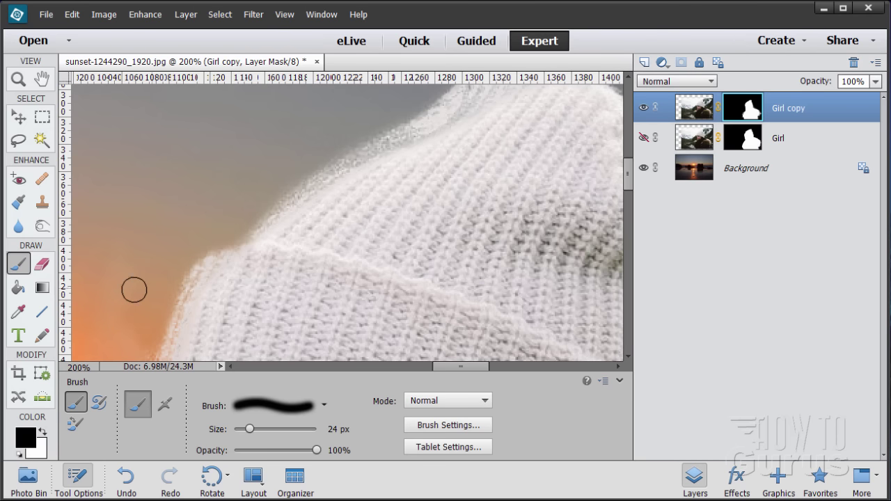
pyautogui.scroll(-3, 143, 202)
pyautogui.scroll(-2, 143, 204)
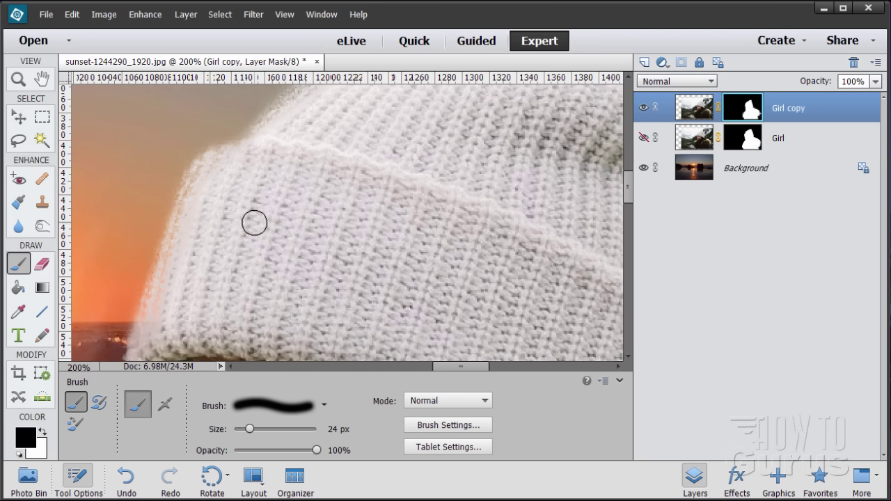
pyautogui.moveTo(217, 211)
pyautogui.mouseDown()
pyautogui.moveTo(501, 209)
pyautogui.moveTo(494, 165)
pyautogui.moveTo(503, 194)
pyautogui.moveTo(496, 187)
pyautogui.mouseUp()
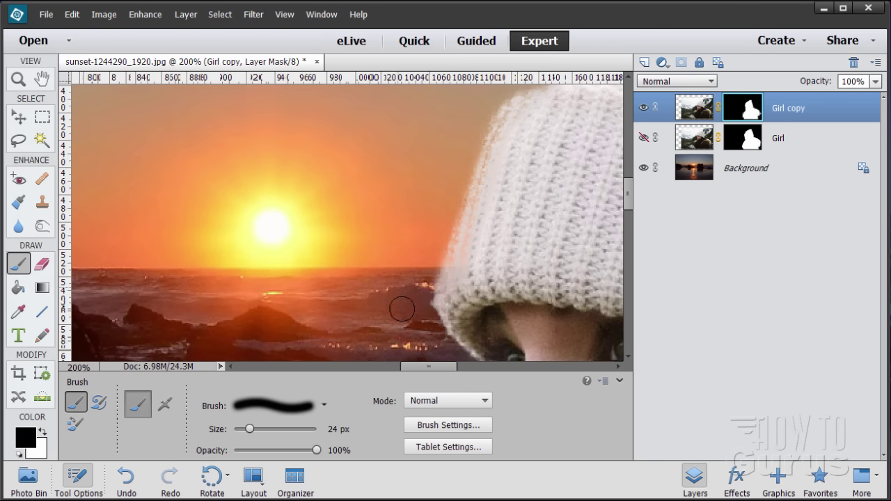
# Paint black on the mask along the brim's lower front corner and the face profile, from the nose down to the chin
pyautogui.scroll(-3, 364, 209)
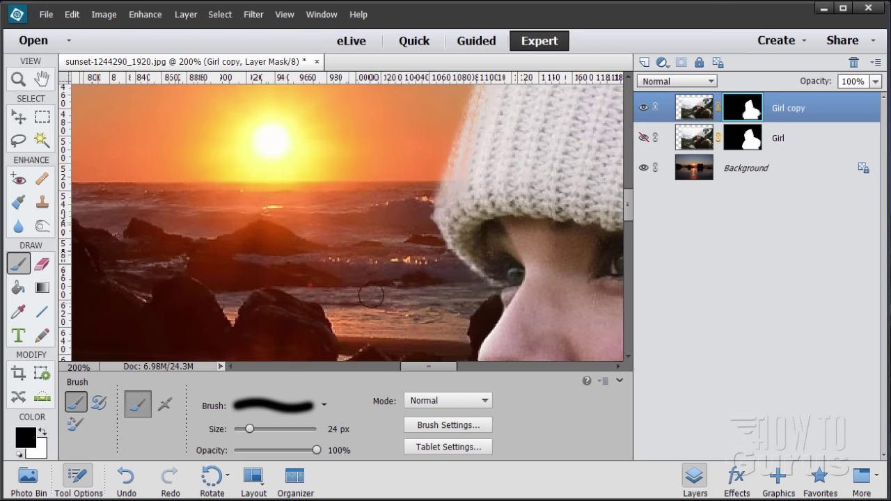
pyautogui.scroll(-2, 397, 213)
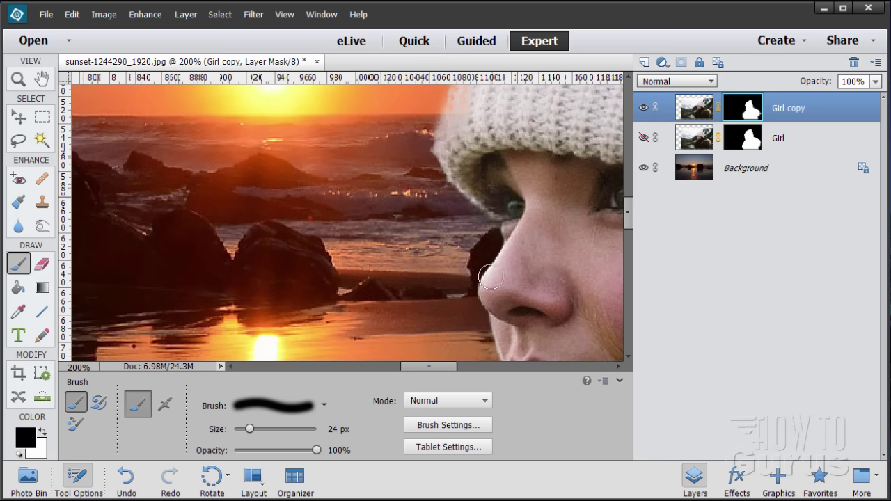
pyautogui.moveTo(433, 296); pyautogui.dragTo(382, 207)
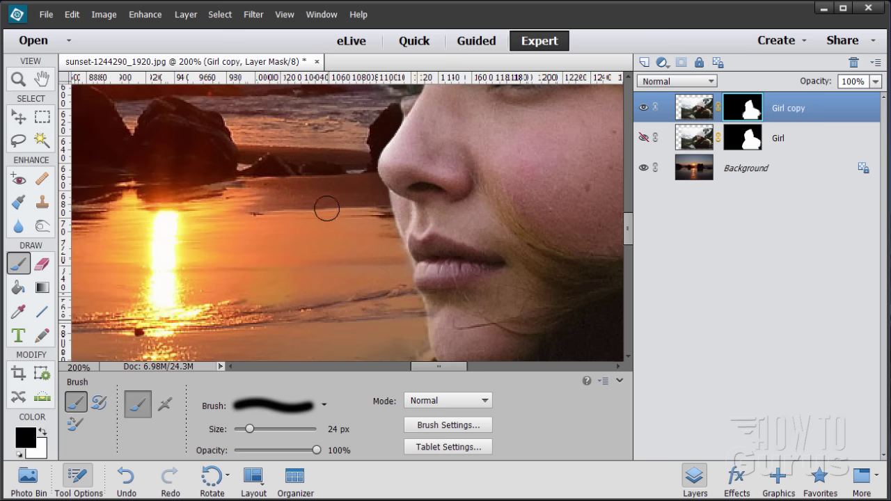
pyautogui.moveTo(335, 299); pyautogui.dragTo(341, 204)
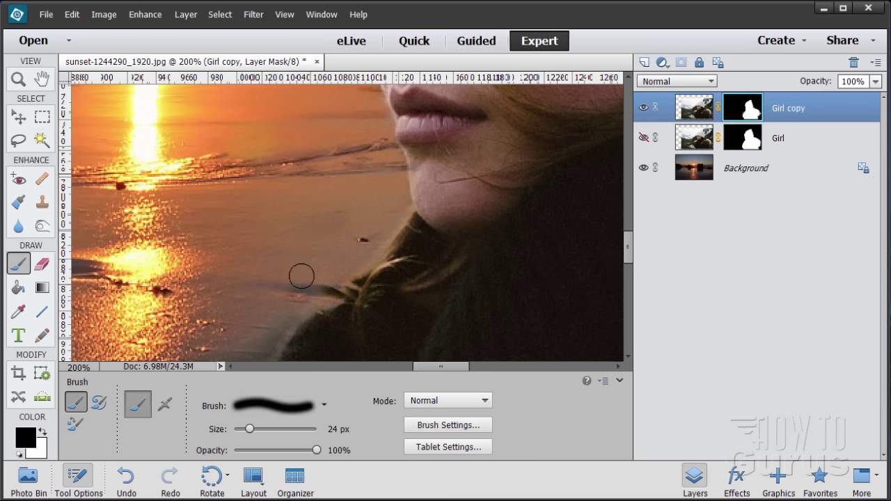
pyautogui.moveTo(333, 292); pyautogui.dragTo(355, 207)
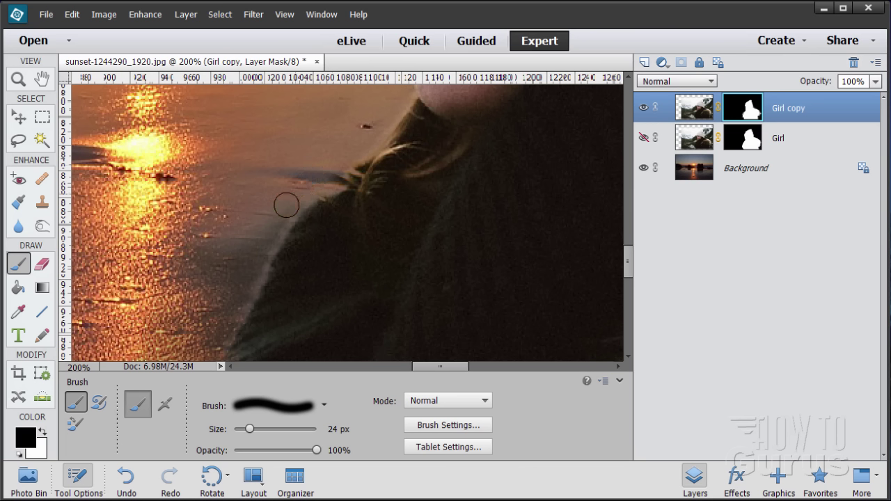
# Paint black on the mask along the dark coat's front edge to remove the haze and greenish patch over the sand reflection
pyautogui.moveTo(252, 248)
pyautogui.mouseDown()
pyautogui.moveTo(233, 285)
pyautogui.moveTo(254, 244)
pyautogui.mouseUp()
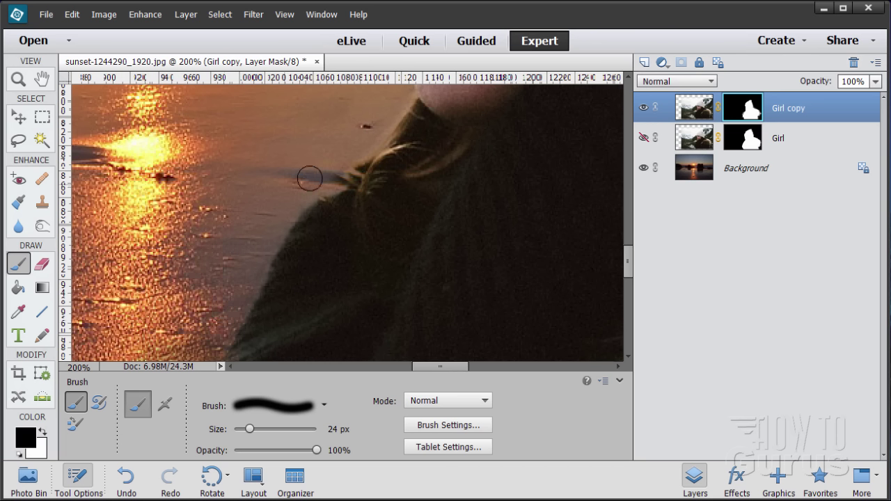
pyautogui.moveTo(233, 262); pyautogui.dragTo(291, 154)
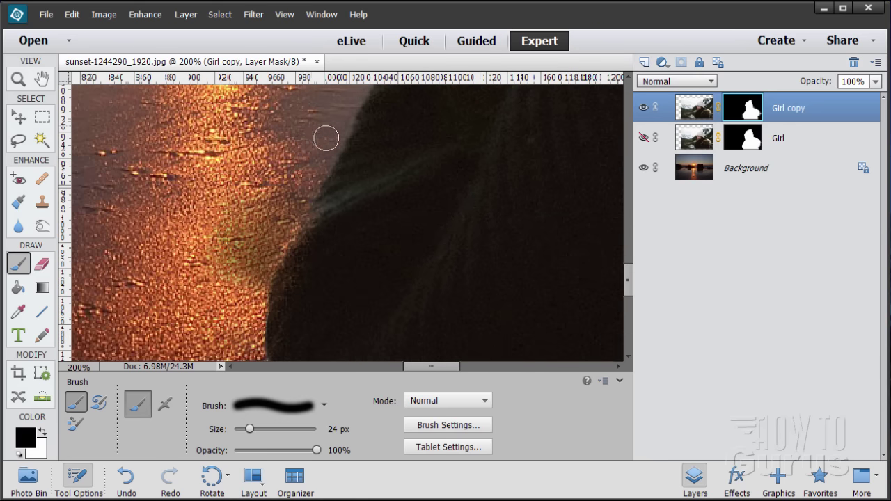
pyautogui.moveTo(286, 205)
pyautogui.mouseDown()
pyautogui.moveTo(254, 290)
pyautogui.moveTo(280, 182)
pyautogui.moveTo(210, 266)
pyautogui.mouseUp()
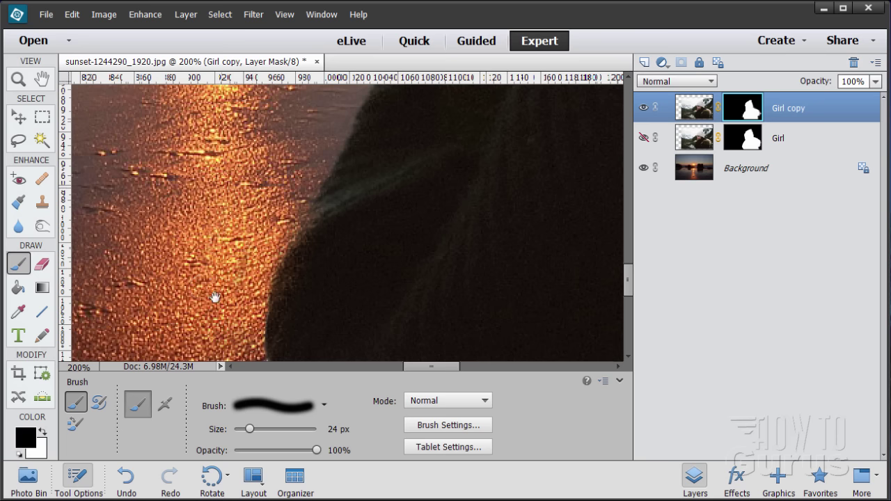
pyautogui.moveTo(216, 298); pyautogui.dragTo(231, 199)
pyautogui.moveTo(255, 306)
pyautogui.mouseDown()
pyautogui.moveTo(261, 320)
pyautogui.moveTo(251, 296)
pyautogui.moveTo(278, 334)
pyautogui.moveTo(268, 301)
pyautogui.moveTo(289, 340)
pyautogui.moveTo(270, 307)
pyautogui.moveTo(217, 317)
pyautogui.moveTo(186, 191)
pyautogui.mouseUp()
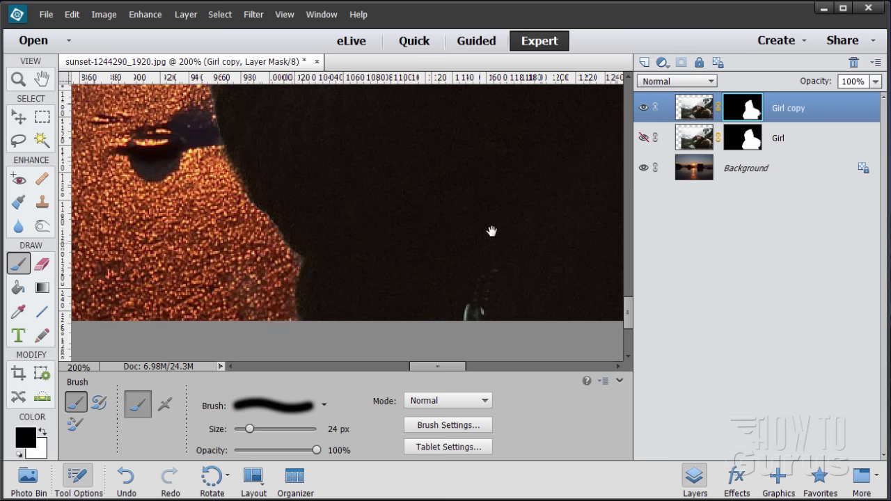
# Paint black on the mask behind the coat's back, below the fur trim, to clear the dark leftover background
pyautogui.moveTo(492, 231); pyautogui.dragTo(510, 259)
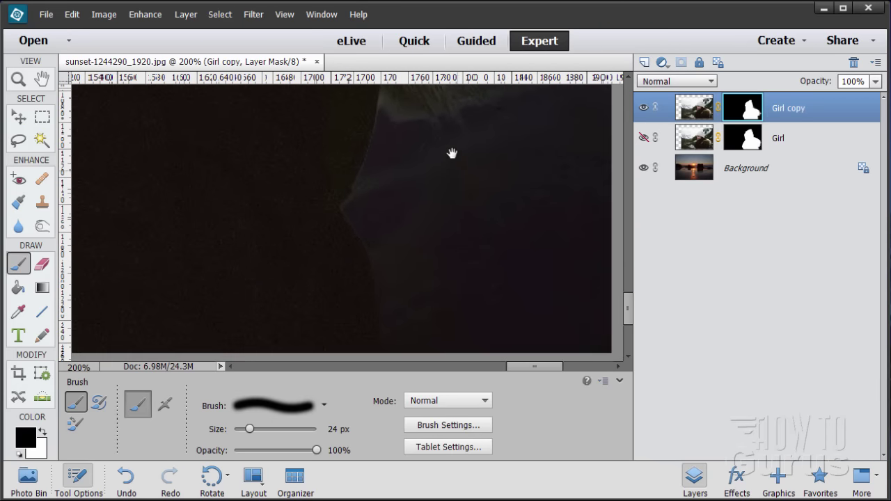
pyautogui.moveTo(452, 153); pyautogui.dragTo(484, 178)
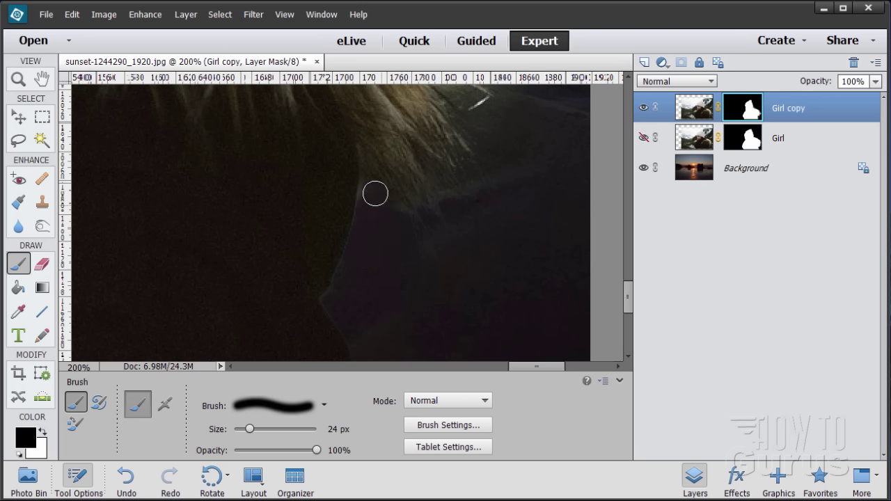
pyautogui.moveTo(467, 325); pyautogui.dragTo(432, 214)
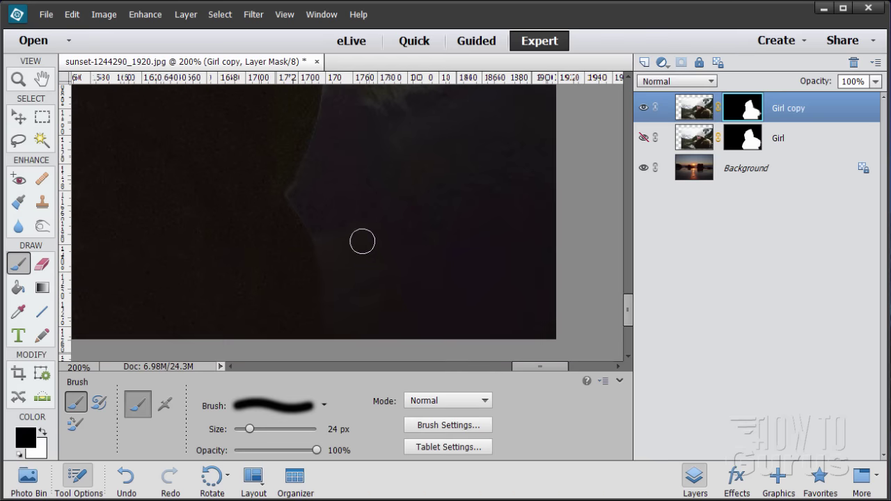
pyautogui.moveTo(358, 250); pyautogui.dragTo(421, 301)
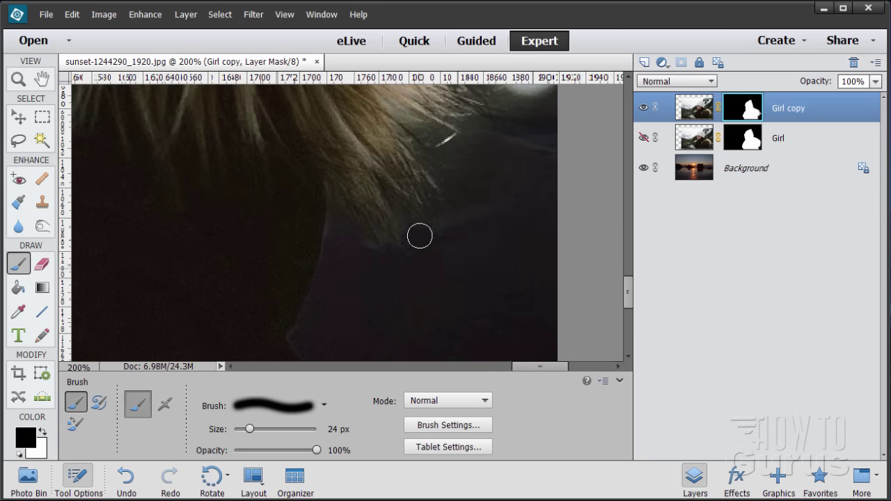
# Paint black on the mask beside the fur trim's tips to remove the white streak, the bright spot and stray specks
pyautogui.scroll(3, 495, 223)
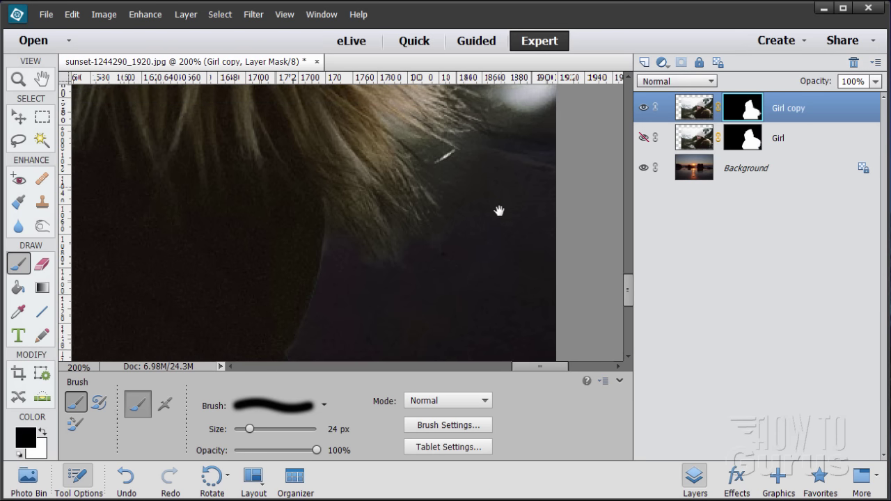
pyautogui.moveTo(451, 246); pyautogui.dragTo(453, 244)
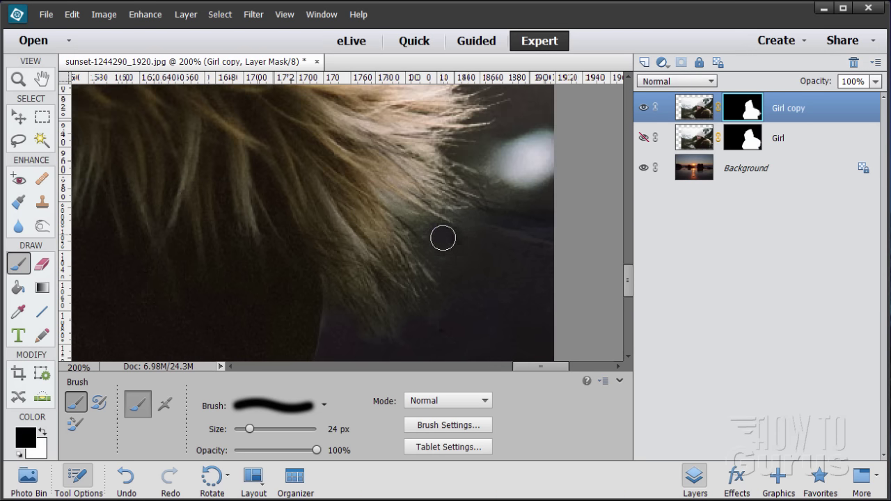
pyautogui.moveTo(507, 239)
pyautogui.mouseDown()
pyautogui.moveTo(470, 285)
pyautogui.moveTo(488, 243)
pyautogui.moveTo(474, 239)
pyautogui.moveTo(465, 205)
pyautogui.moveTo(479, 193)
pyautogui.moveTo(456, 219)
pyautogui.moveTo(486, 199)
pyautogui.moveTo(514, 238)
pyautogui.mouseUp()
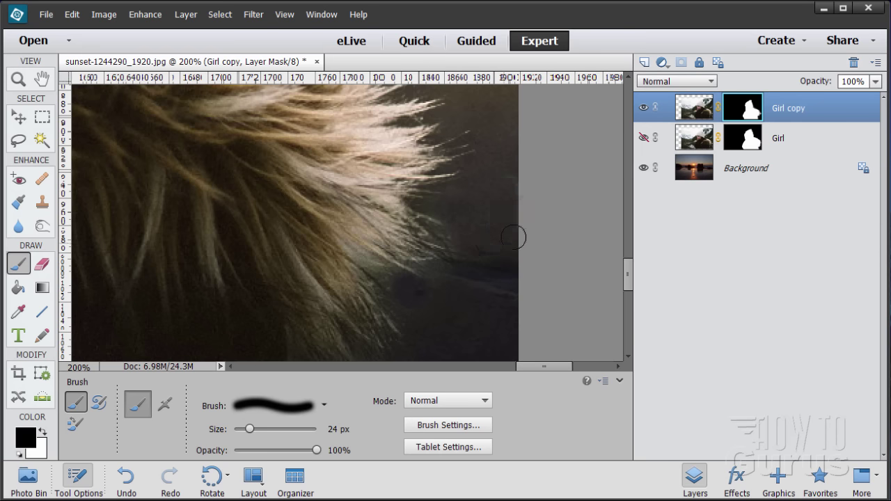
pyautogui.moveTo(480, 280); pyautogui.dragTo(507, 262)
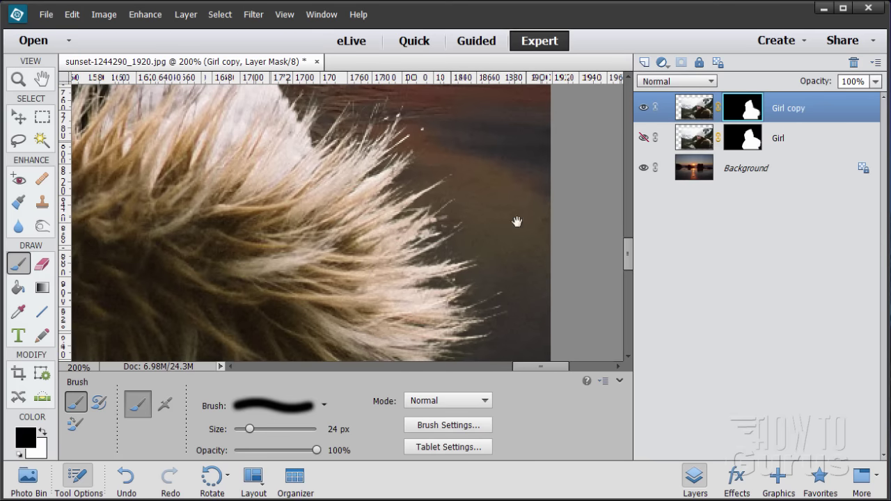
pyautogui.moveTo(516, 221)
pyautogui.mouseDown()
pyautogui.moveTo(483, 243)
pyautogui.moveTo(519, 217)
pyautogui.mouseUp()
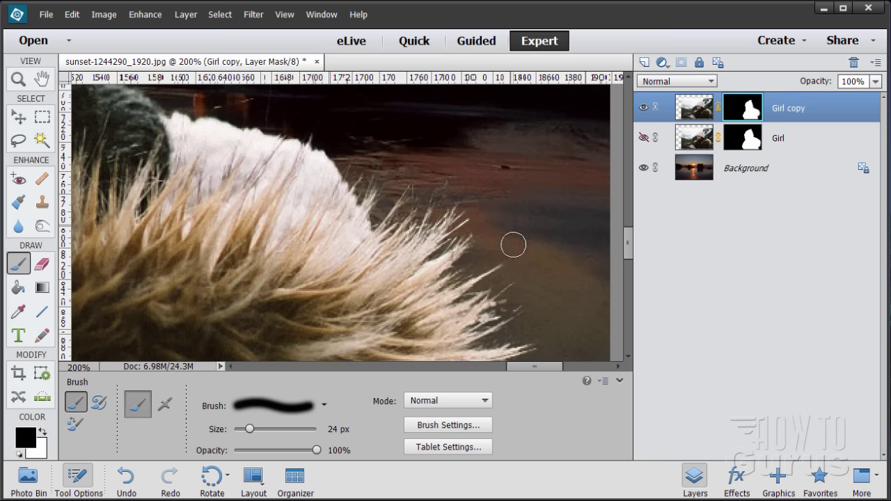
# Paint black on the mask to clear the white patch between scarf and fur trim, and undo the stray stroke on the scarf's edge
pyautogui.moveTo(401, 149); pyautogui.dragTo(522, 189)
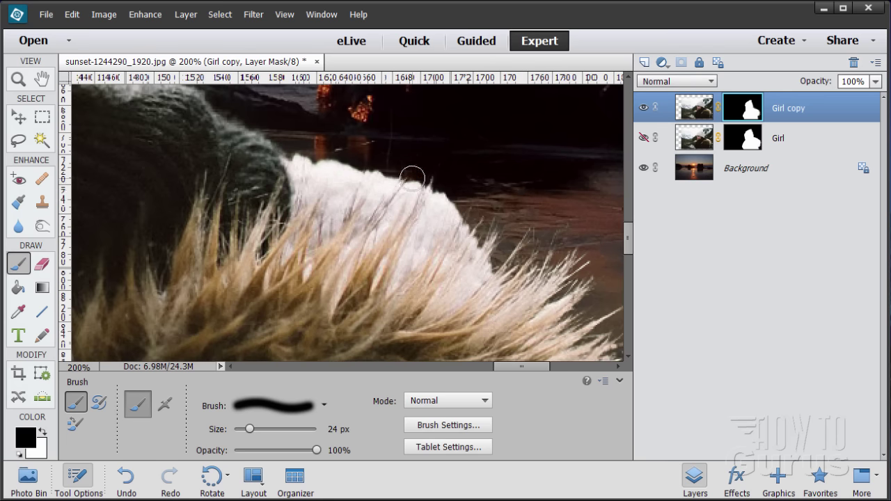
pyautogui.moveTo(343, 153)
pyautogui.mouseDown()
pyautogui.moveTo(344, 179)
pyautogui.moveTo(300, 148)
pyautogui.moveTo(298, 226)
pyautogui.moveTo(299, 217)
pyautogui.moveTo(314, 224)
pyautogui.moveTo(334, 205)
pyautogui.moveTo(307, 278)
pyautogui.moveTo(293, 238)
pyautogui.moveTo(290, 252)
pyautogui.moveTo(344, 246)
pyautogui.moveTo(334, 281)
pyautogui.moveTo(402, 183)
pyautogui.moveTo(342, 200)
pyautogui.moveTo(346, 214)
pyautogui.moveTo(350, 206)
pyautogui.moveTo(334, 199)
pyautogui.moveTo(330, 298)
pyautogui.moveTo(382, 218)
pyautogui.moveTo(386, 258)
pyautogui.moveTo(369, 287)
pyautogui.moveTo(429, 205)
pyautogui.moveTo(395, 279)
pyautogui.moveTo(423, 190)
pyautogui.moveTo(439, 200)
pyautogui.moveTo(439, 227)
pyautogui.moveTo(393, 298)
pyautogui.moveTo(460, 222)
pyautogui.moveTo(433, 272)
pyautogui.moveTo(472, 237)
pyautogui.moveTo(477, 248)
pyautogui.moveTo(438, 304)
pyautogui.moveTo(494, 248)
pyautogui.moveTo(497, 217)
pyautogui.moveTo(500, 266)
pyautogui.moveTo(477, 296)
pyautogui.moveTo(422, 316)
pyautogui.moveTo(514, 270)
pyautogui.moveTo(515, 238)
pyautogui.moveTo(470, 247)
pyautogui.mouseUp()
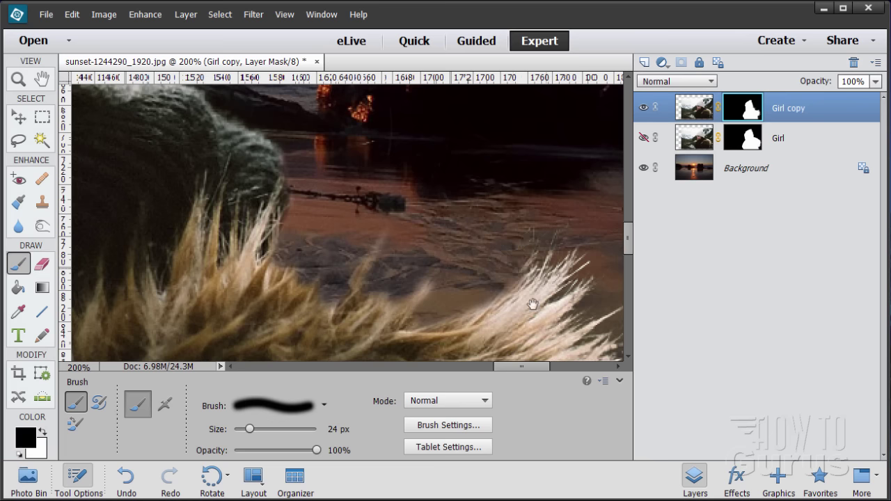
pyautogui.moveTo(496, 304); pyautogui.dragTo(490, 172)
pyautogui.moveTo(422, 153)
pyautogui.mouseDown()
pyautogui.moveTo(475, 239)
pyautogui.moveTo(400, 198)
pyautogui.moveTo(440, 237)
pyautogui.moveTo(446, 274)
pyautogui.moveTo(459, 225)
pyautogui.mouseUp()
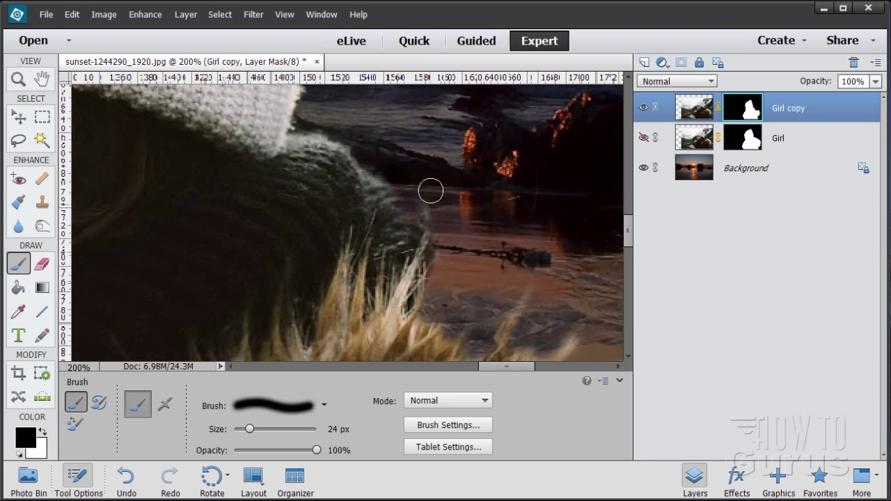
pyautogui.click(71, 14)
pyautogui.click(91, 27)
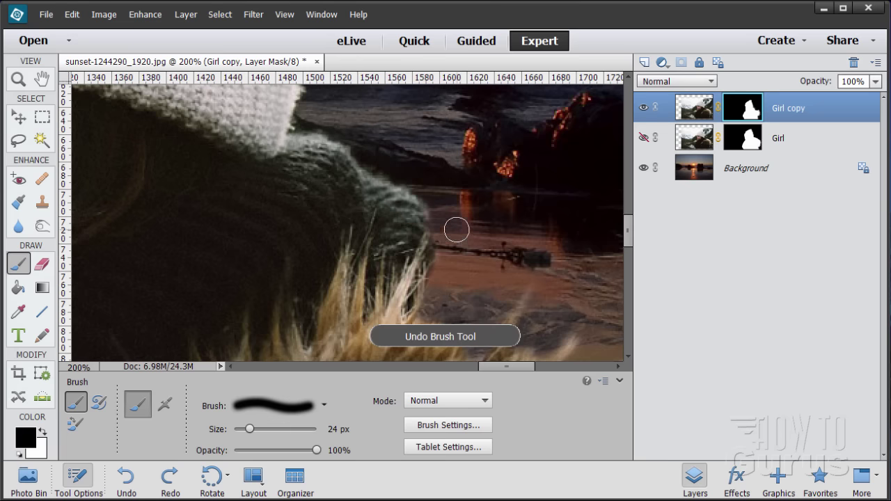
# Switch the painting colour to white and paint on the mask along the hat's front slope, from peak to folded brim, to restore the knit
pyautogui.moveTo(397, 202); pyautogui.dragTo(531, 246)
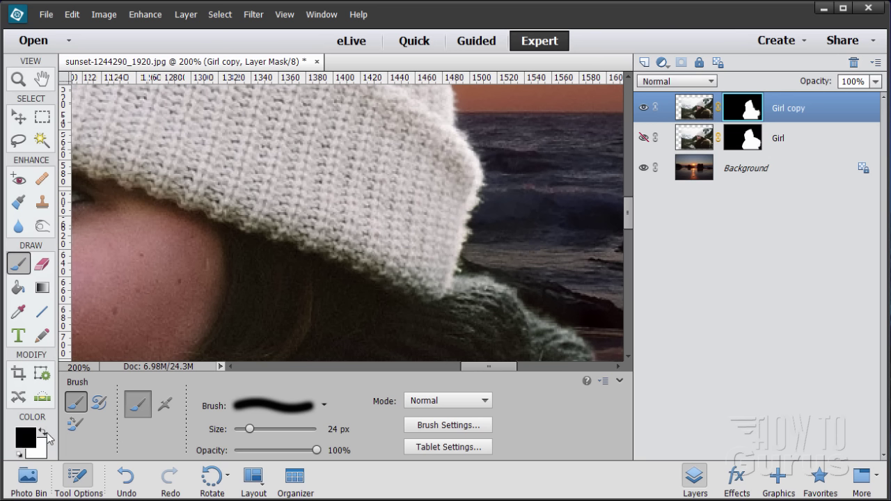
pyautogui.click(44, 433)
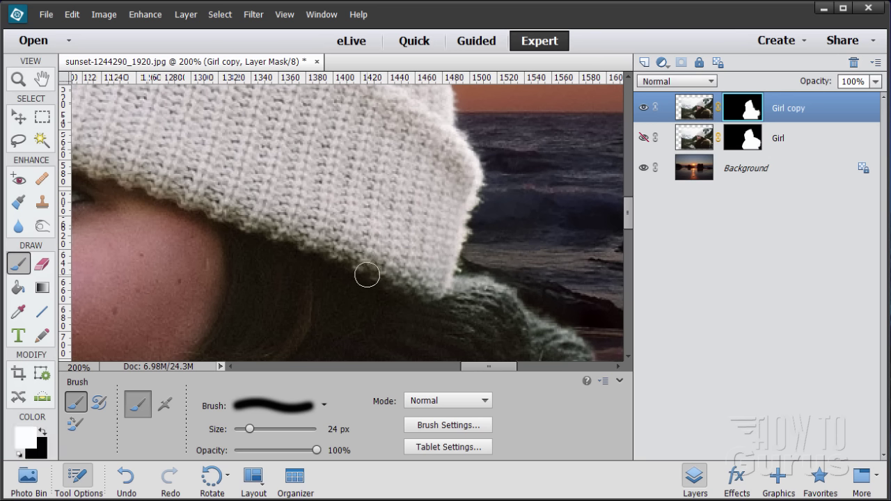
pyautogui.moveTo(391, 154); pyautogui.dragTo(482, 280)
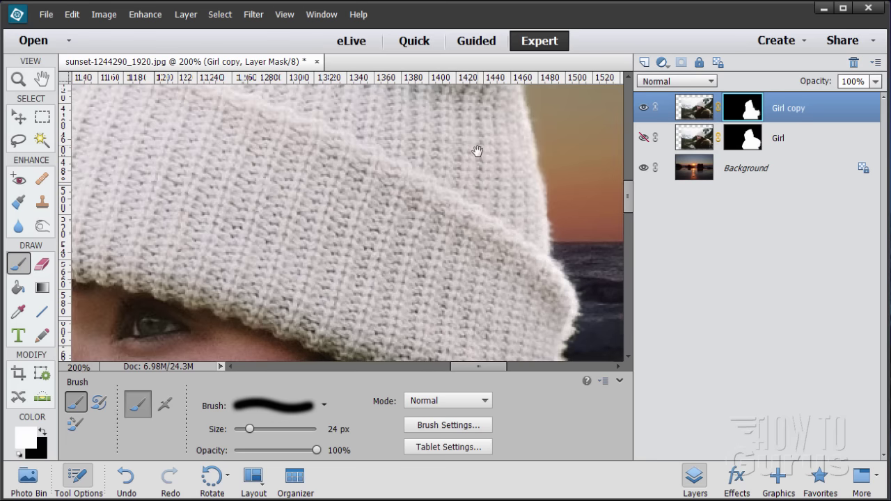
pyautogui.moveTo(477, 151); pyautogui.dragTo(494, 284)
pyautogui.moveTo(428, 154); pyautogui.dragTo(477, 240)
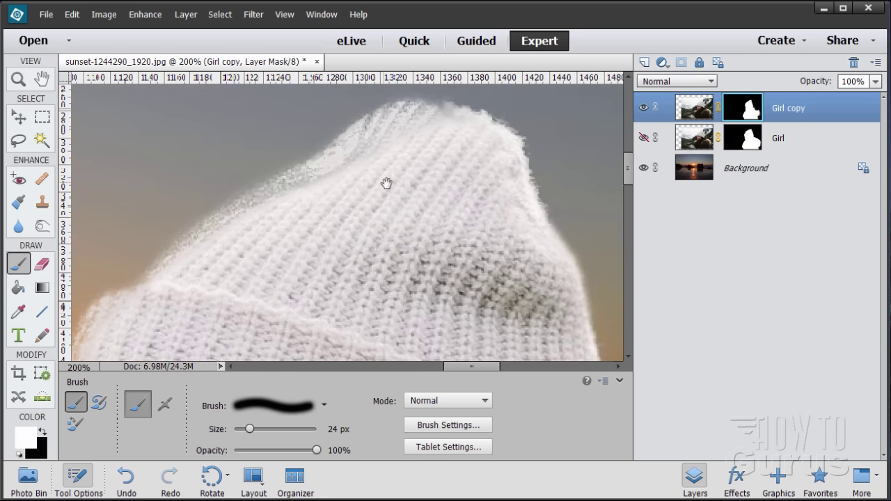
pyautogui.moveTo(386, 186); pyautogui.dragTo(428, 193)
pyautogui.moveTo(410, 144)
pyautogui.mouseDown()
pyautogui.moveTo(372, 182)
pyautogui.moveTo(453, 127)
pyautogui.moveTo(510, 138)
pyautogui.moveTo(448, 130)
pyautogui.moveTo(268, 240)
pyautogui.moveTo(206, 297)
pyautogui.moveTo(247, 248)
pyautogui.moveTo(397, 176)
pyautogui.moveTo(257, 273)
pyautogui.moveTo(181, 316)
pyautogui.mouseUp()
pyautogui.moveTo(263, 302)
pyautogui.mouseDown()
pyautogui.moveTo(395, 207)
pyautogui.moveTo(402, 233)
pyautogui.mouseUp()
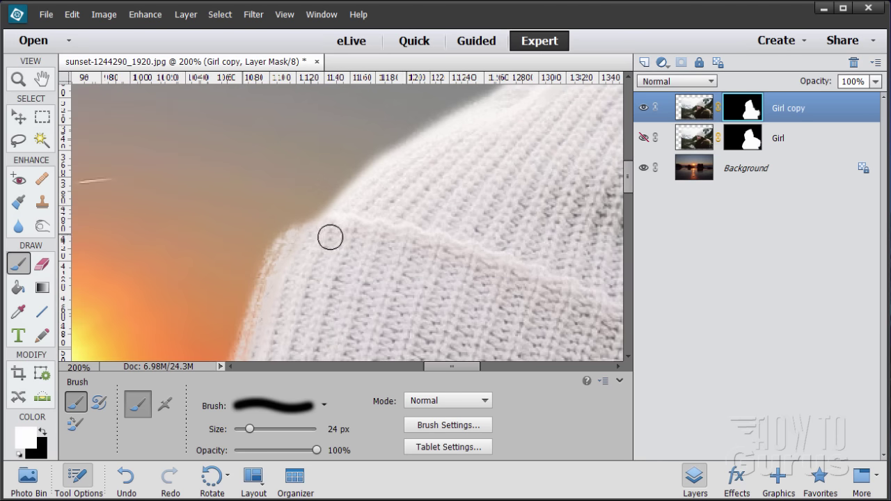
# Paint white on the mask along the folded brim's front edge to restore its knit, and check the face and coat edges below
pyautogui.moveTo(298, 241)
pyautogui.mouseDown()
pyautogui.moveTo(281, 252)
pyautogui.moveTo(261, 304)
pyautogui.moveTo(273, 328)
pyautogui.moveTo(334, 243)
pyautogui.moveTo(302, 207)
pyautogui.moveTo(271, 299)
pyautogui.moveTo(306, 230)
pyautogui.moveTo(284, 197)
pyautogui.mouseUp()
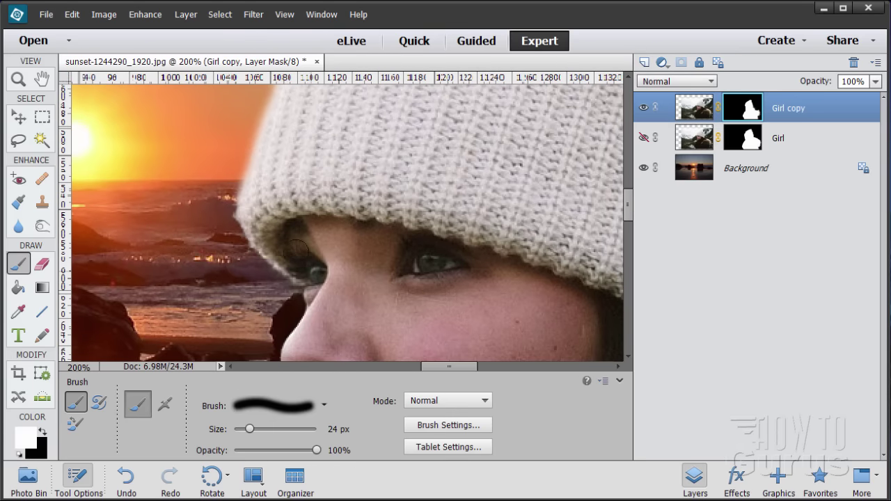
pyautogui.scroll(-5, 362, 243)
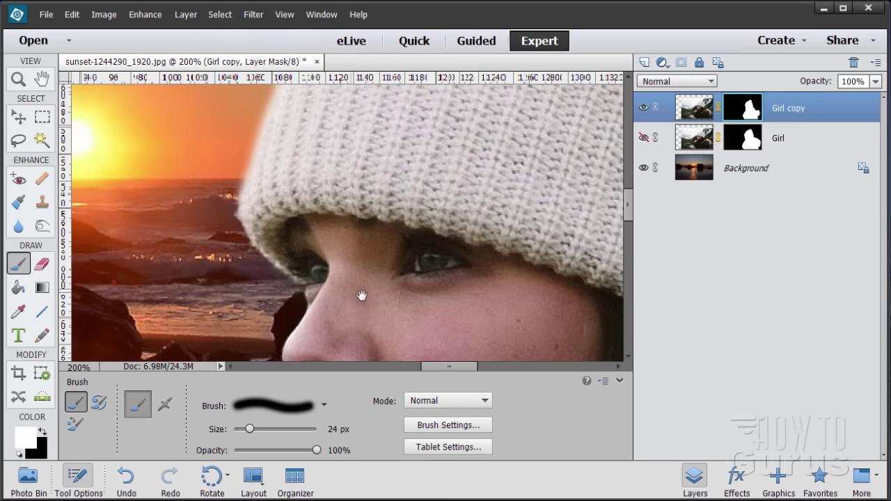
pyautogui.scroll(-6, 363, 275)
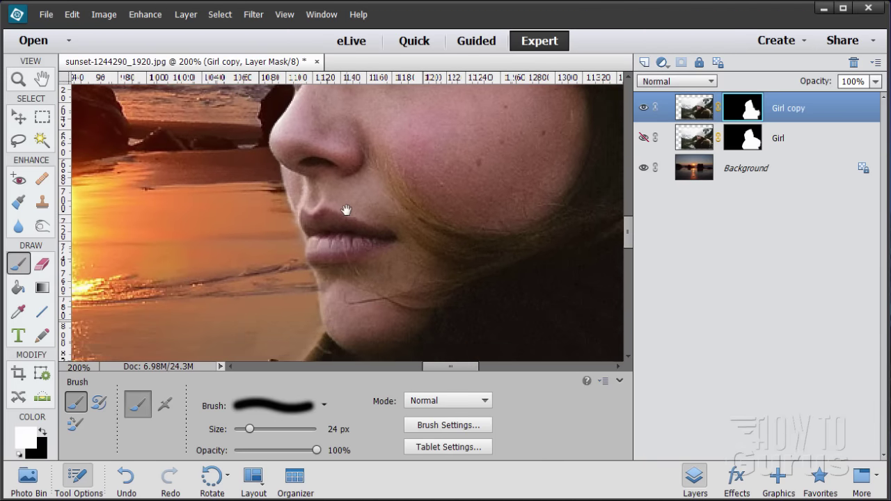
pyautogui.moveTo(366, 250); pyautogui.dragTo(388, 188)
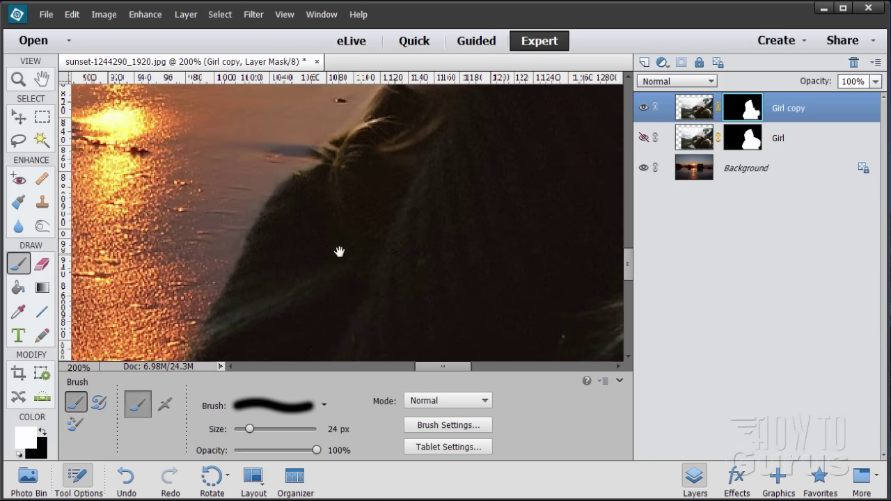
# Paint white on the mask along the coat's front edge to restore it, and check the outline down to the image's bottom
pyautogui.moveTo(339, 250); pyautogui.dragTo(349, 220)
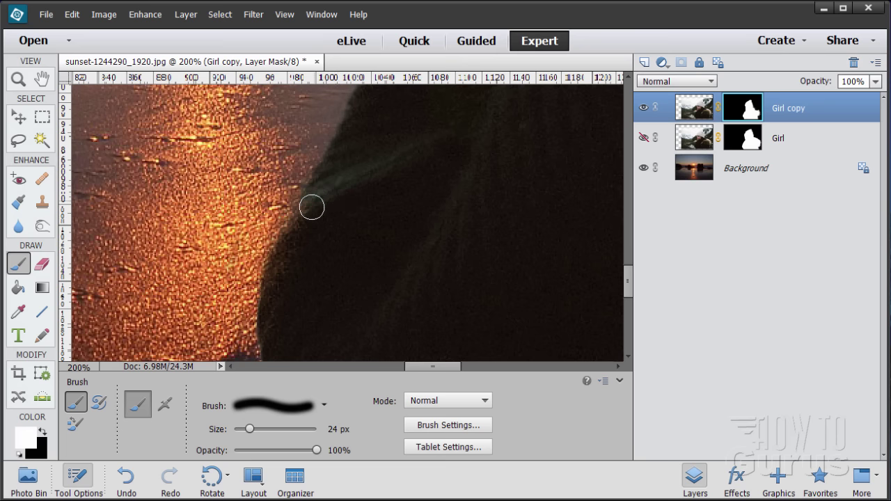
pyautogui.moveTo(283, 262); pyautogui.dragTo(278, 310)
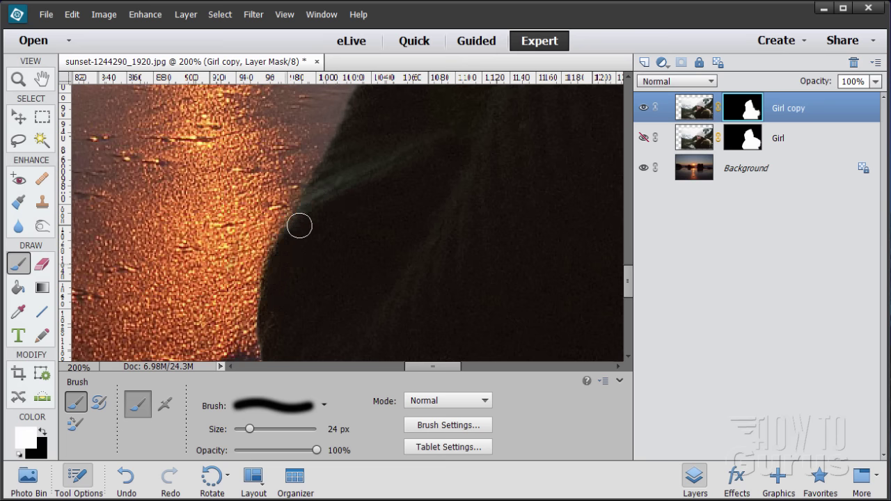
pyautogui.moveTo(311, 334)
pyautogui.mouseDown()
pyautogui.moveTo(306, 188)
pyautogui.moveTo(275, 203)
pyautogui.mouseUp()
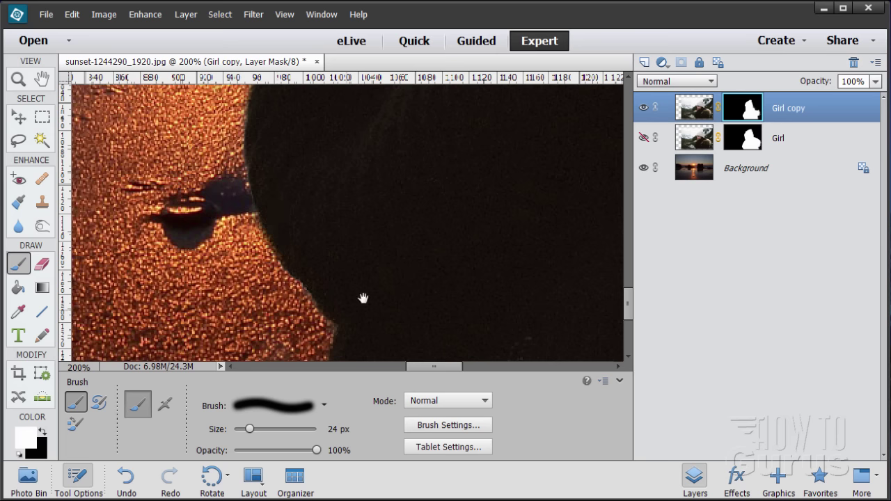
pyautogui.moveTo(363, 298)
pyautogui.mouseDown()
pyautogui.moveTo(358, 199)
pyautogui.moveTo(338, 220)
pyautogui.mouseUp()
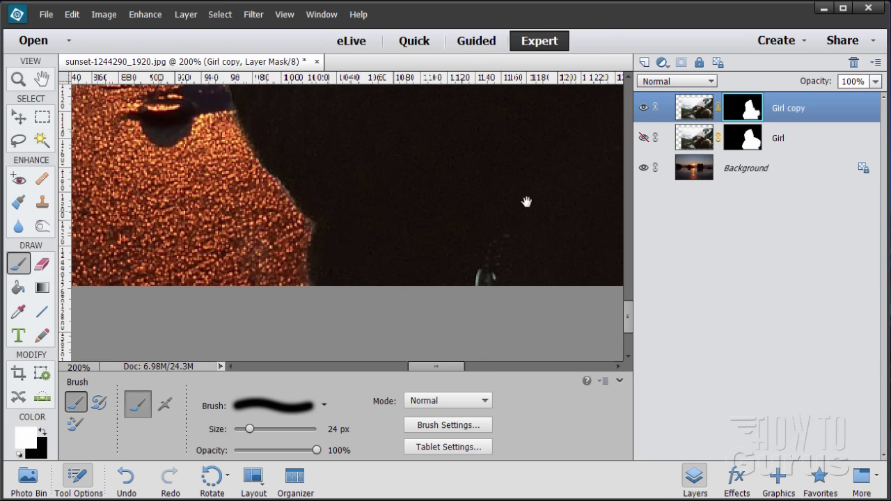
pyautogui.moveTo(526, 202); pyautogui.dragTo(366, 268)
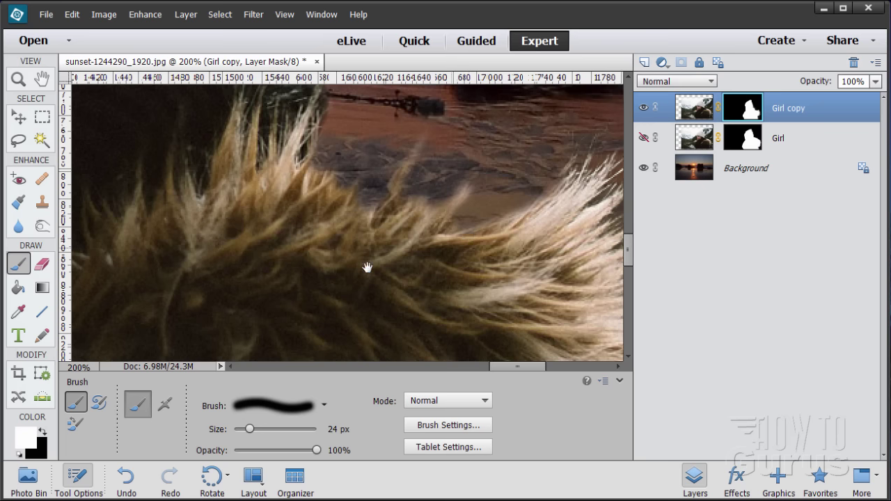
# Hide the Background layer and paint black on the mask to clear the faint haze behind the hat and scarf
pyautogui.click(643, 169)
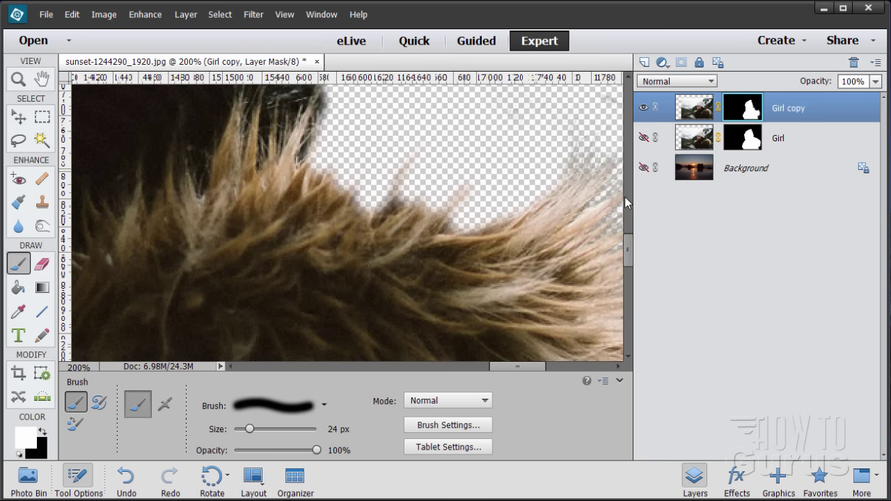
pyautogui.moveTo(562, 257); pyautogui.dragTo(436, 261)
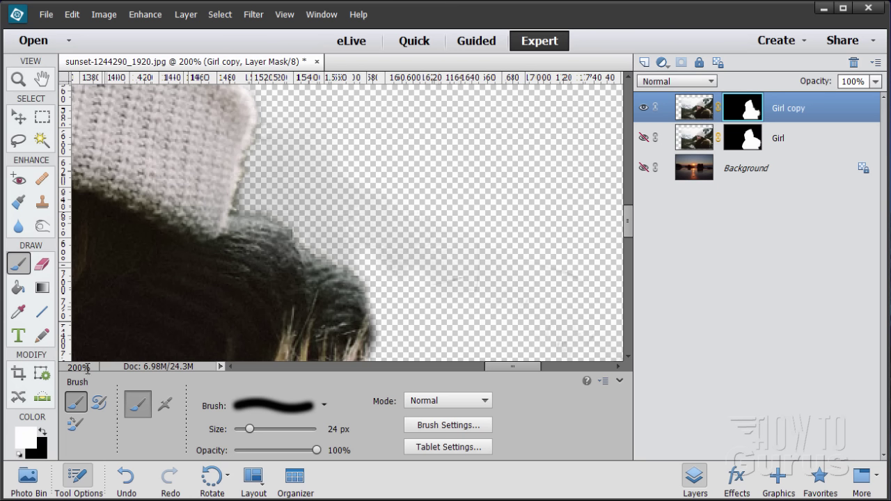
pyautogui.click(43, 431)
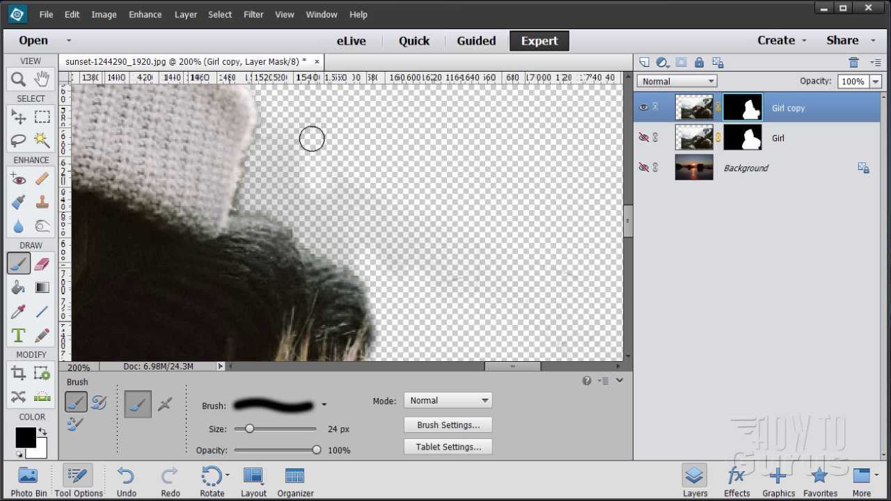
pyautogui.moveTo(268, 135)
pyautogui.mouseDown()
pyautogui.moveTo(250, 207)
pyautogui.moveTo(271, 206)
pyautogui.moveTo(304, 225)
pyautogui.moveTo(268, 195)
pyautogui.moveTo(256, 199)
pyautogui.moveTo(269, 182)
pyautogui.moveTo(325, 225)
pyautogui.moveTo(319, 234)
pyautogui.moveTo(371, 268)
pyautogui.moveTo(337, 228)
pyautogui.moveTo(366, 243)
pyautogui.moveTo(363, 194)
pyautogui.moveTo(420, 274)
pyautogui.moveTo(490, 272)
pyautogui.mouseUp()
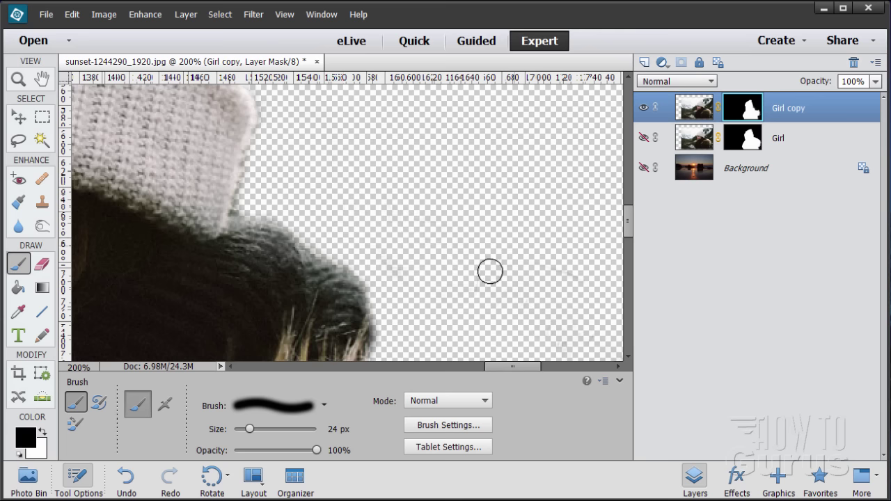
pyautogui.moveTo(556, 303); pyautogui.dragTo(419, 181)
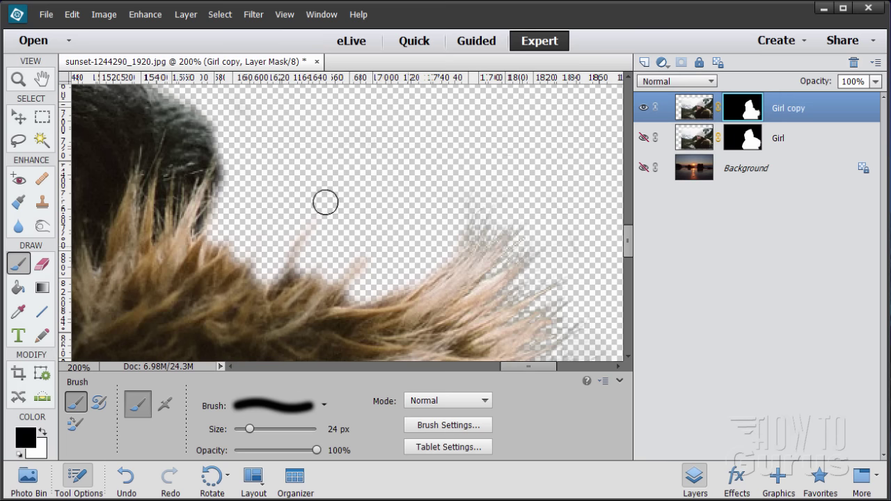
# Check the edges around the scarf and hat, and paint black on the mask to clear the haze in front of the face
pyautogui.moveTo(305, 154); pyautogui.dragTo(377, 168)
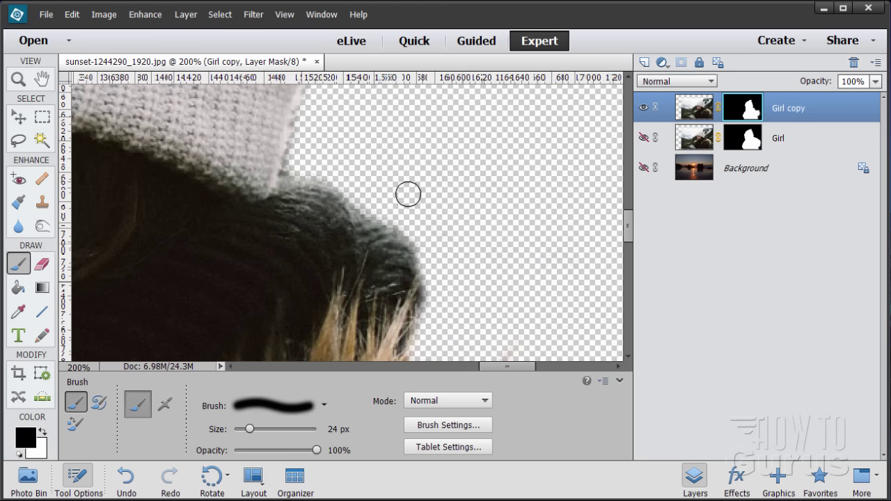
pyautogui.moveTo(373, 201)
pyautogui.mouseDown()
pyautogui.moveTo(463, 274)
pyautogui.moveTo(450, 281)
pyautogui.moveTo(449, 239)
pyautogui.moveTo(441, 271)
pyautogui.moveTo(456, 219)
pyautogui.moveTo(522, 223)
pyautogui.moveTo(471, 168)
pyautogui.mouseUp()
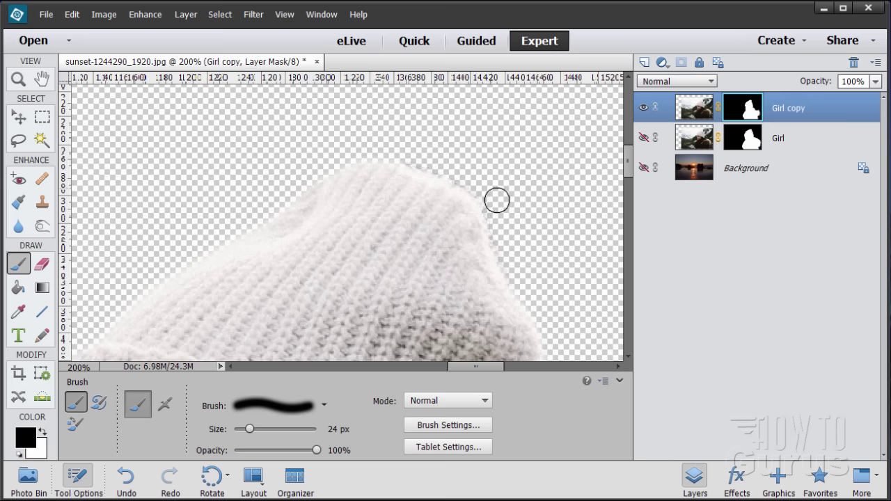
pyautogui.moveTo(480, 260)
pyautogui.mouseDown()
pyautogui.moveTo(410, 204)
pyautogui.moveTo(389, 238)
pyautogui.moveTo(341, 267)
pyautogui.moveTo(308, 267)
pyautogui.moveTo(321, 205)
pyautogui.moveTo(247, 233)
pyautogui.mouseUp()
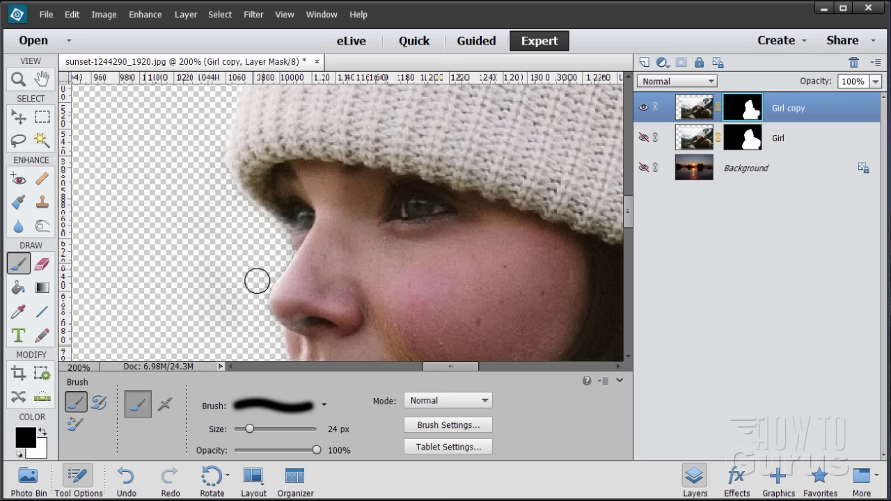
pyautogui.moveTo(236, 325)
pyautogui.mouseDown()
pyautogui.moveTo(219, 278)
pyautogui.moveTo(225, 269)
pyautogui.mouseUp()
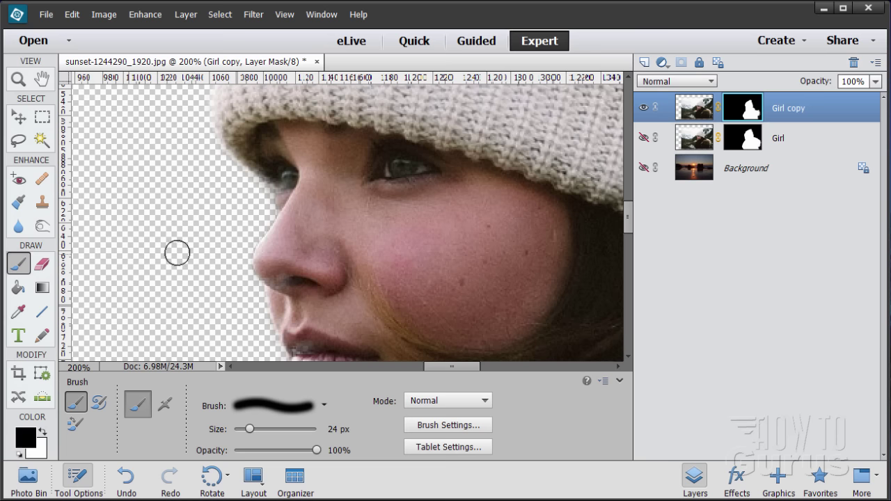
pyautogui.moveTo(153, 281); pyautogui.dragTo(151, 239)
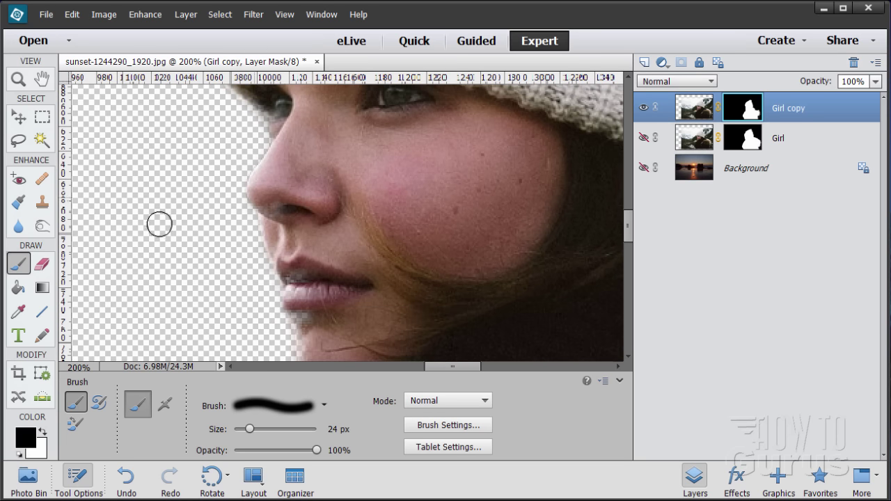
# Switch the painting colour to white and paint on the mask along the lips and chin to restore the face's profile
pyautogui.click(43, 430)
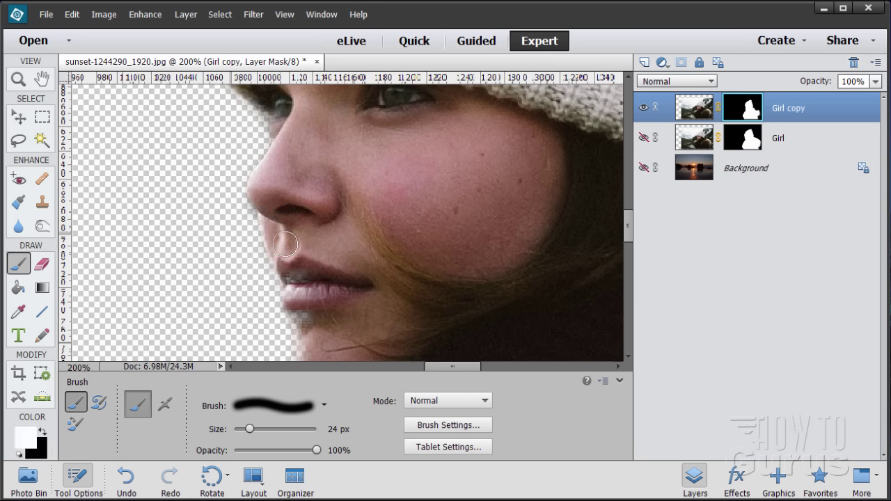
pyautogui.moveTo(299, 278); pyautogui.dragTo(312, 319)
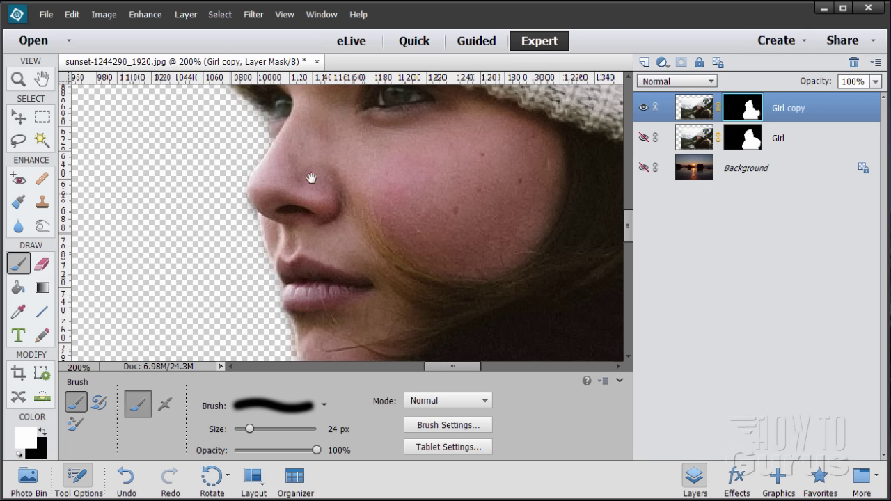
pyautogui.moveTo(311, 178); pyautogui.dragTo(318, 224)
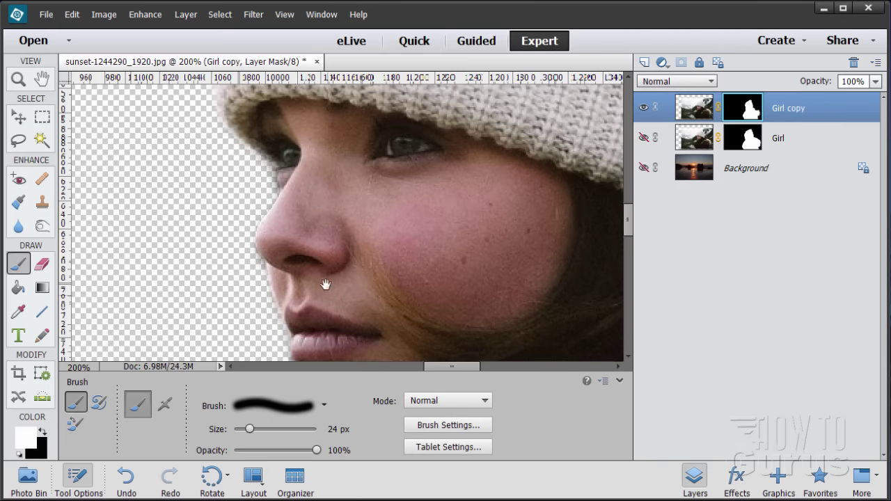
pyautogui.moveTo(325, 284); pyautogui.dragTo(301, 236)
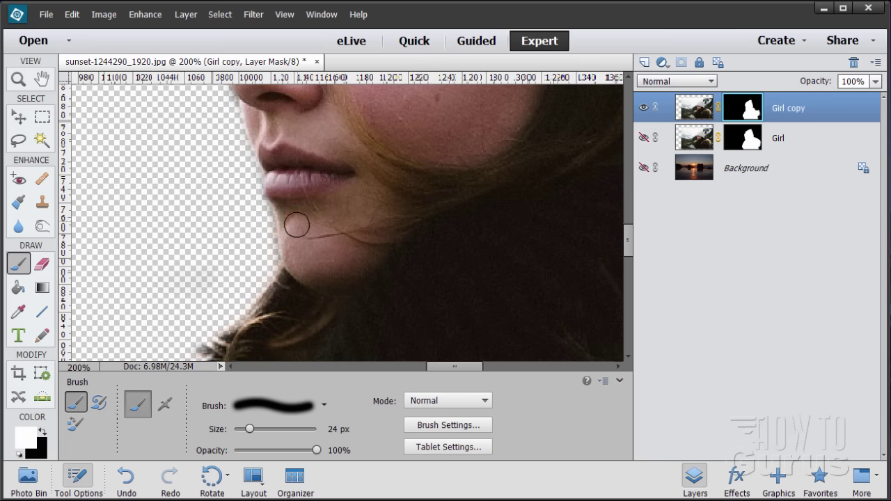
# Paint white on the mask down the coat's upper front edge, below the loose hair, to fill in the speckled shoulder
pyautogui.moveTo(310, 317)
pyautogui.mouseDown()
pyautogui.moveTo(328, 290)
pyautogui.moveTo(340, 193)
pyautogui.moveTo(316, 263)
pyautogui.moveTo(349, 212)
pyautogui.moveTo(300, 214)
pyautogui.moveTo(283, 179)
pyautogui.mouseUp()
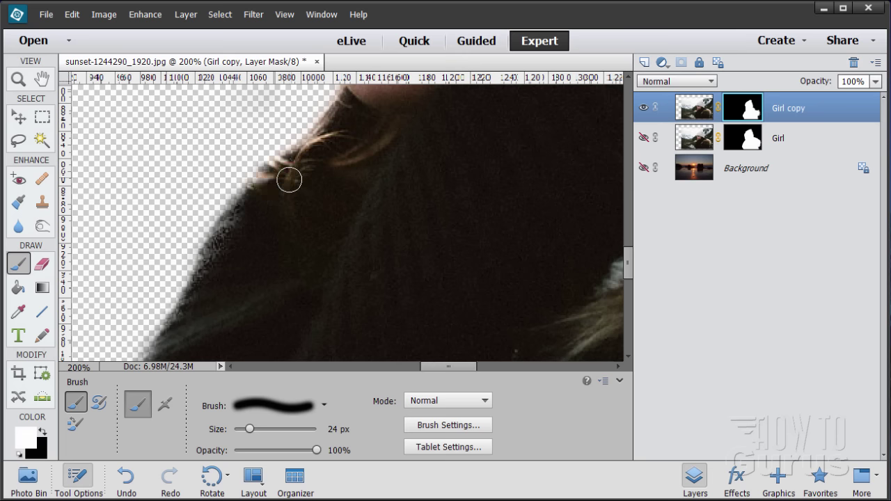
pyautogui.moveTo(235, 224)
pyautogui.mouseDown()
pyautogui.moveTo(192, 314)
pyautogui.moveTo(227, 323)
pyautogui.moveTo(340, 212)
pyautogui.mouseUp()
pyautogui.moveTo(277, 214)
pyautogui.mouseDown()
pyautogui.moveTo(243, 286)
pyautogui.moveTo(247, 299)
pyautogui.mouseUp()
pyautogui.moveTo(248, 299)
pyautogui.mouseDown()
pyautogui.moveTo(285, 292)
pyautogui.moveTo(343, 202)
pyautogui.mouseUp()
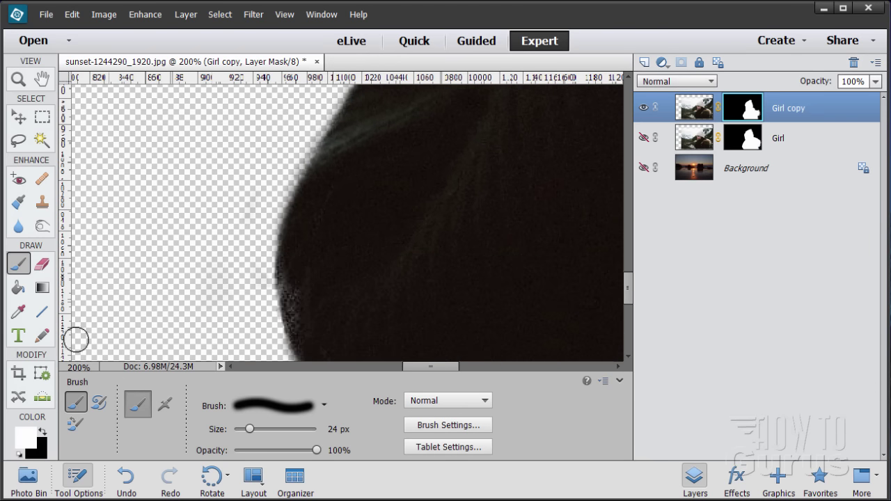
# Paint black on the mask to clear the haze and the stray dark dot beside the coat's lower front edge
pyautogui.click(42, 433)
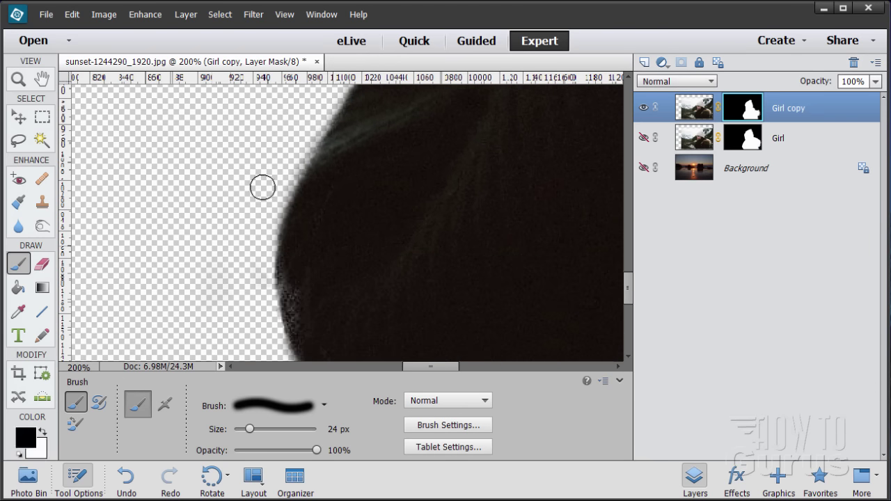
pyautogui.click(42, 433)
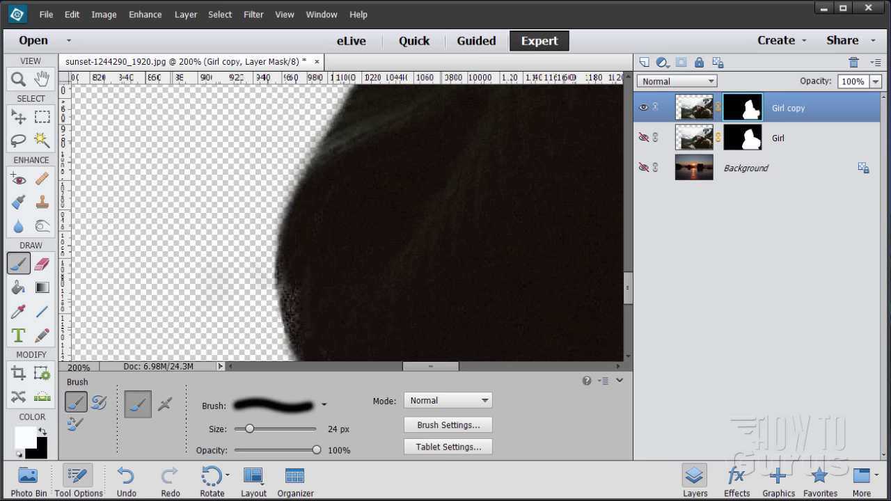
pyautogui.moveTo(360, 306); pyautogui.dragTo(311, 188)
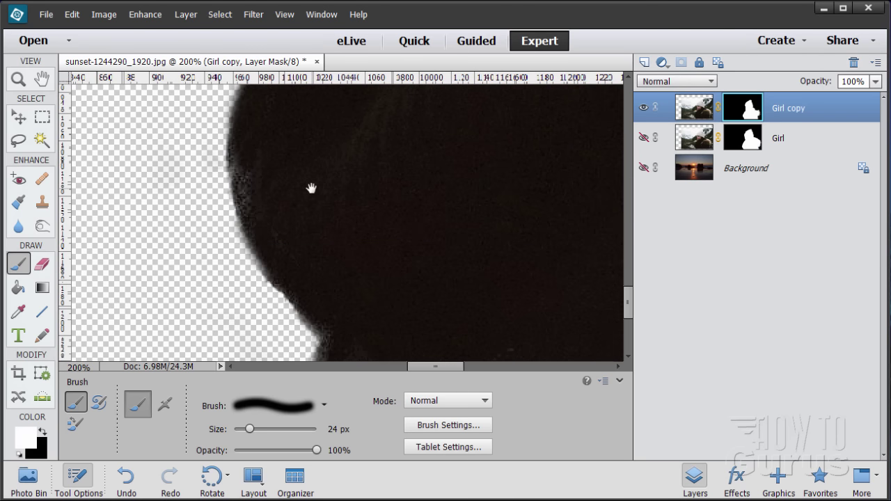
pyautogui.click(169, 148)
pyautogui.click(42, 433)
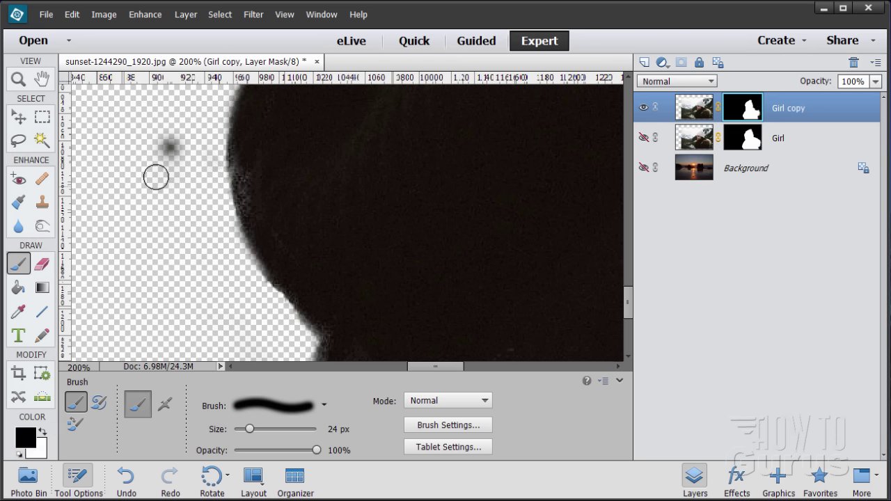
pyautogui.moveTo(156, 177); pyautogui.dragTo(177, 179)
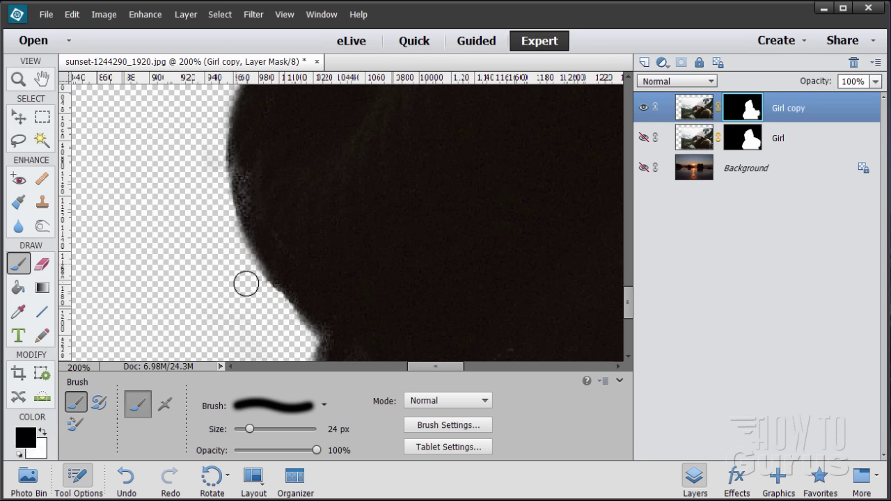
pyautogui.moveTo(247, 305); pyautogui.dragTo(227, 193)
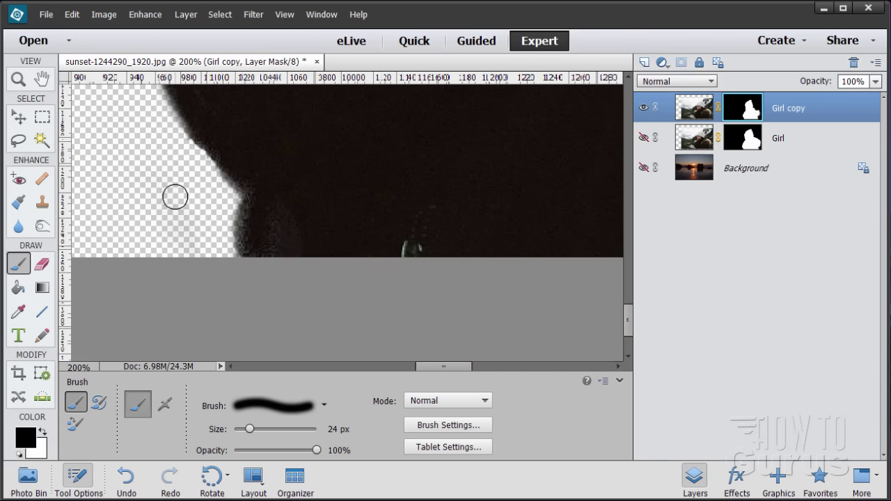
pyautogui.moveTo(182, 240); pyautogui.dragTo(172, 183)
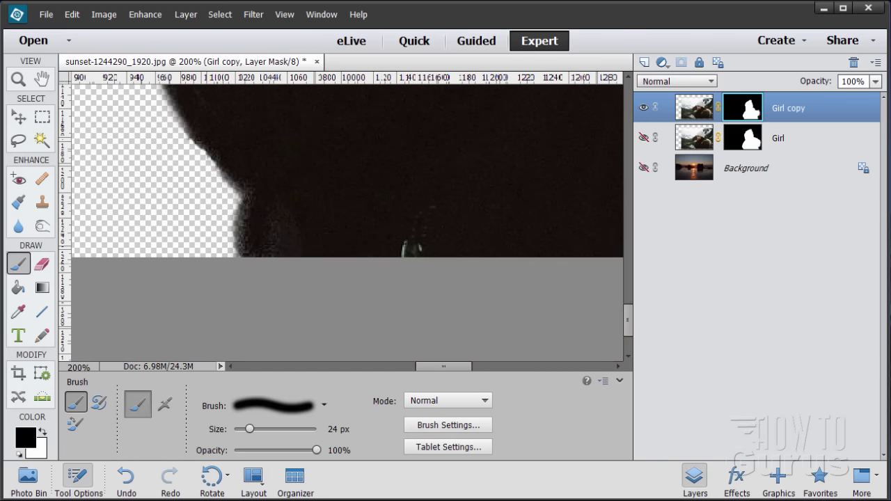
# Paint black on the mask to remove the grey haze beside the coat's lower back edge
pyautogui.scroll(5, 413, 219)
pyautogui.hscroll(10, 313, 240)
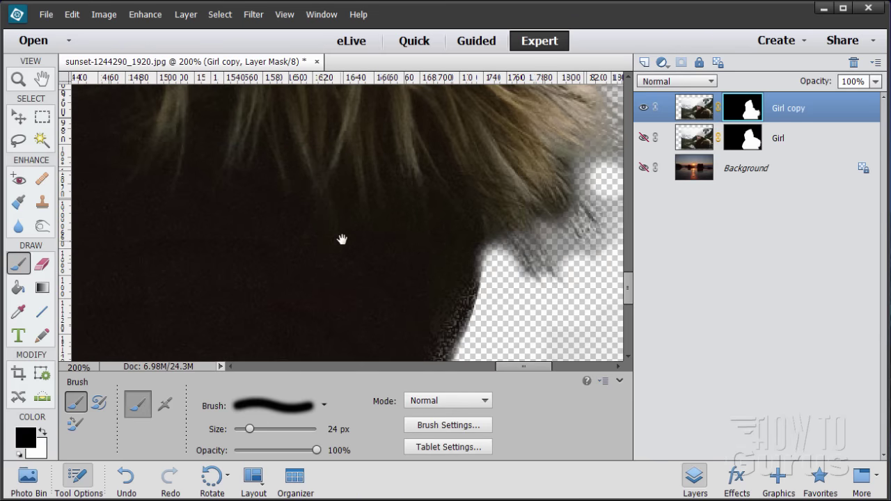
pyautogui.moveTo(341, 239); pyautogui.dragTo(289, 188)
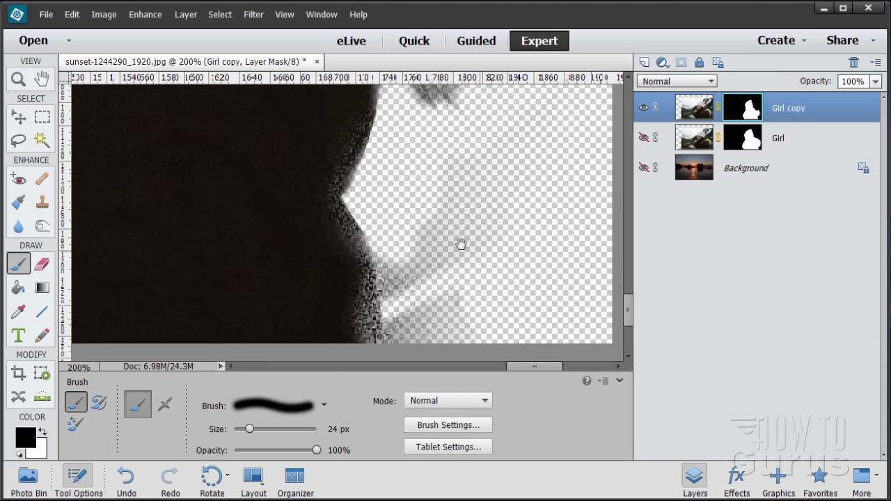
pyautogui.moveTo(422, 243)
pyautogui.mouseDown()
pyautogui.moveTo(445, 169)
pyautogui.moveTo(495, 201)
pyautogui.moveTo(400, 239)
pyautogui.moveTo(399, 321)
pyautogui.moveTo(435, 340)
pyautogui.moveTo(424, 318)
pyautogui.mouseUp()
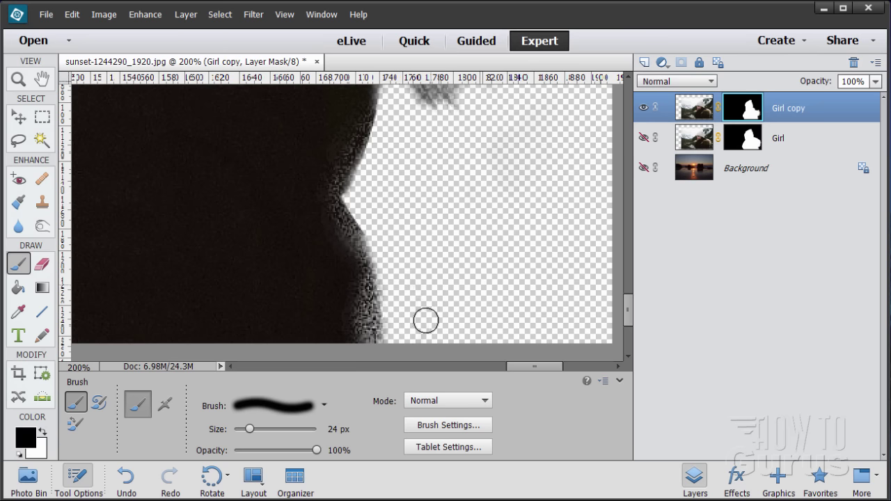
# Paint black on the mask to clear the remaining haze below and beside the fur trim's outer tips
pyautogui.moveTo(412, 170)
pyautogui.mouseDown()
pyautogui.moveTo(464, 213)
pyautogui.moveTo(441, 272)
pyautogui.moveTo(494, 239)
pyautogui.moveTo(464, 265)
pyautogui.moveTo(416, 272)
pyautogui.moveTo(408, 258)
pyautogui.moveTo(441, 263)
pyautogui.mouseUp()
pyautogui.moveTo(451, 220)
pyautogui.mouseDown()
pyautogui.moveTo(464, 199)
pyautogui.moveTo(447, 183)
pyautogui.moveTo(482, 176)
pyautogui.moveTo(489, 204)
pyautogui.moveTo(500, 181)
pyautogui.moveTo(525, 207)
pyautogui.moveTo(493, 202)
pyautogui.moveTo(521, 183)
pyautogui.moveTo(500, 171)
pyautogui.moveTo(507, 147)
pyautogui.moveTo(513, 152)
pyautogui.moveTo(491, 263)
pyautogui.mouseUp()
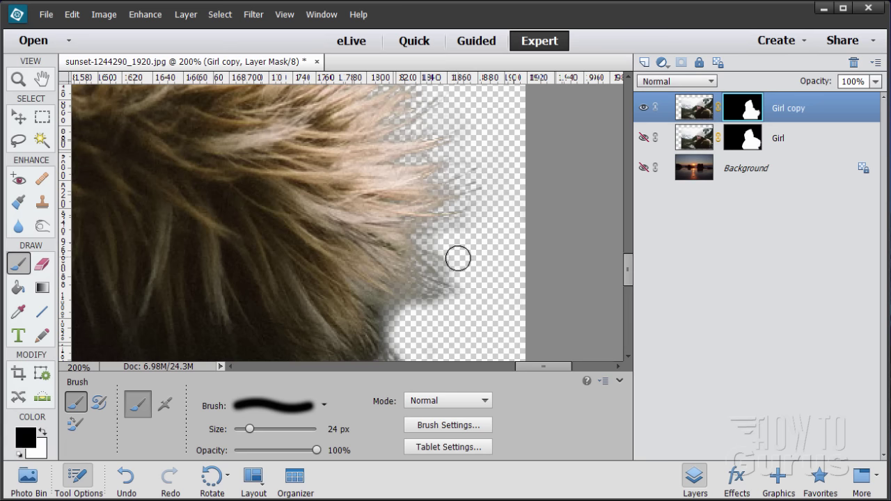
pyautogui.moveTo(460, 313); pyautogui.dragTo(506, 189)
# Switch the painting colour to white and paint on the mask along the coat's back edge to fill in its speckled gaps
pyautogui.scroll(-5, 488, 192)
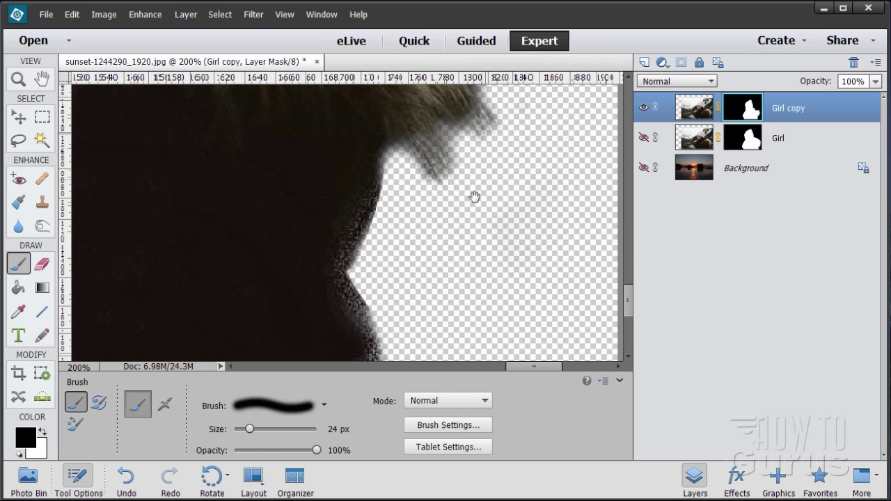
pyautogui.hscroll(-3, 459, 230)
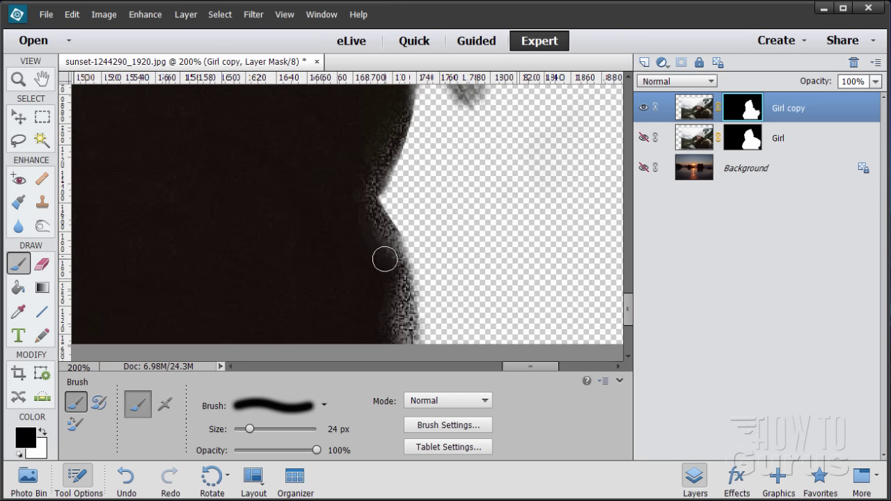
pyautogui.click(43, 432)
pyautogui.moveTo(391, 121)
pyautogui.mouseDown()
pyautogui.moveTo(370, 189)
pyautogui.moveTo(369, 221)
pyautogui.moveTo(394, 259)
pyautogui.moveTo(406, 346)
pyautogui.moveTo(397, 284)
pyautogui.moveTo(372, 222)
pyautogui.moveTo(391, 344)
pyautogui.moveTo(355, 179)
pyautogui.moveTo(275, 222)
pyautogui.moveTo(411, 156)
pyautogui.mouseUp()
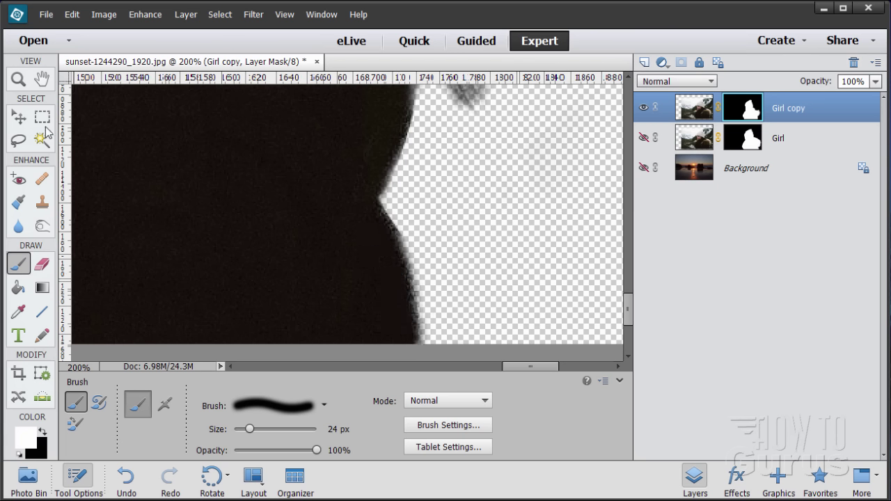
# Make the Background sunset layer visible behind the woman's cutout with the whole picture in view
pyautogui.click(20, 79)
pyautogui.keyDown('alt'); pyautogui.click(330, 210); pyautogui.keyUp('alt')
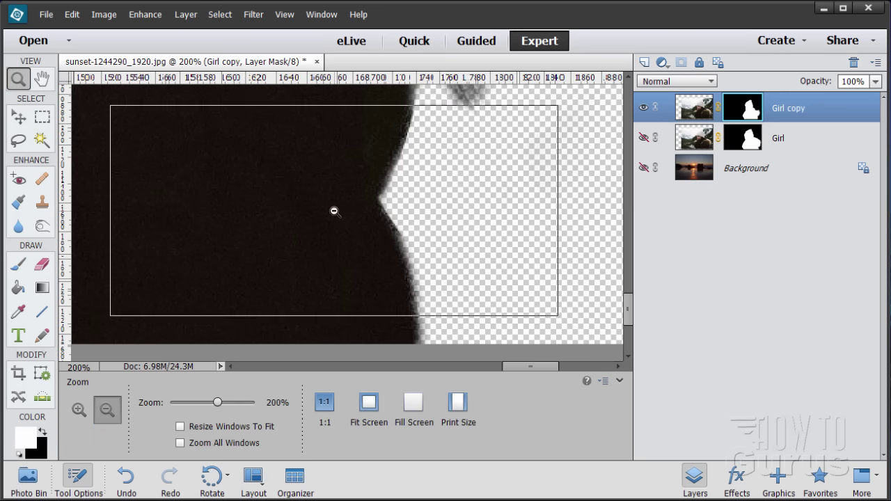
pyautogui.keyDown('alt'); pyautogui.click(332, 208); pyautogui.keyUp('alt')
pyautogui.keyDown('alt'); pyautogui.click(325, 183); pyautogui.keyUp('alt')
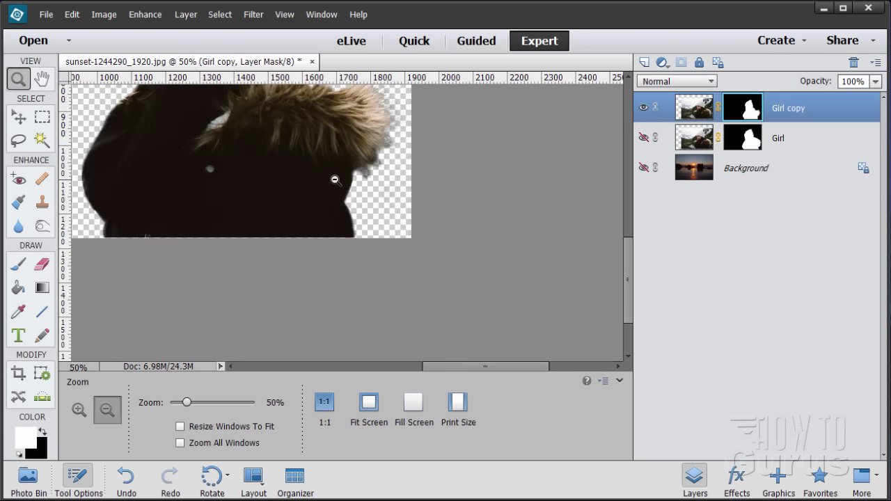
pyautogui.moveTo(246, 171); pyautogui.dragTo(344, 196)
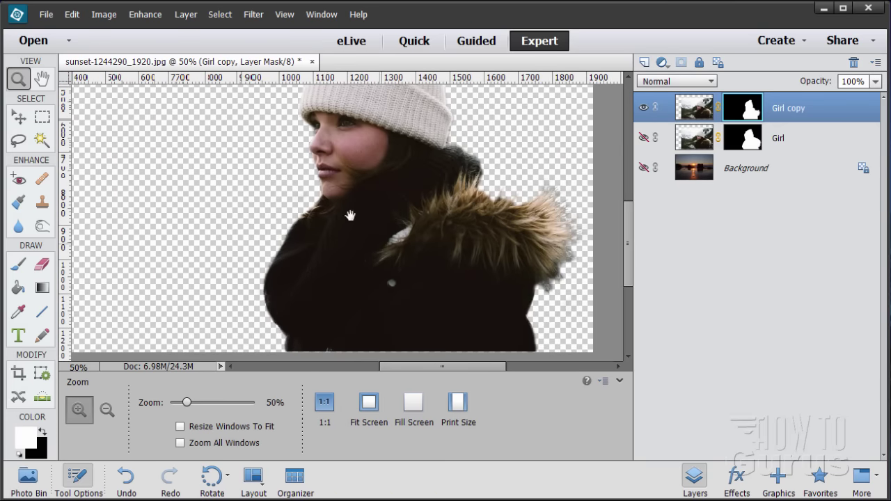
pyautogui.scroll(3, 352, 212)
pyautogui.keyDown('alt'); pyautogui.click(372, 215); pyautogui.keyUp('alt')
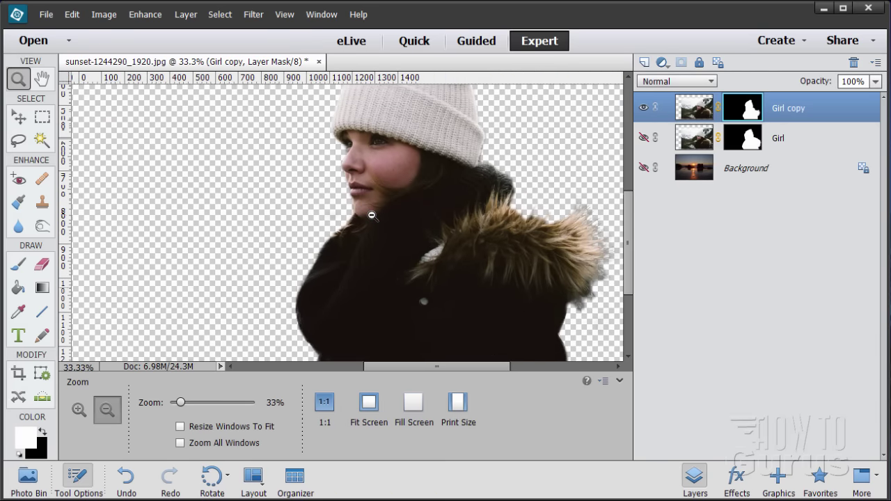
pyautogui.moveTo(311, 173); pyautogui.dragTo(357, 210)
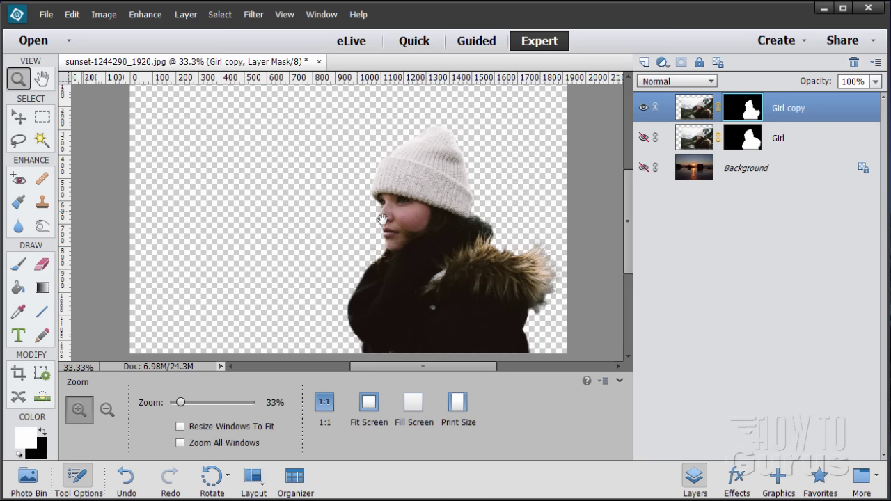
pyautogui.click(643, 168)
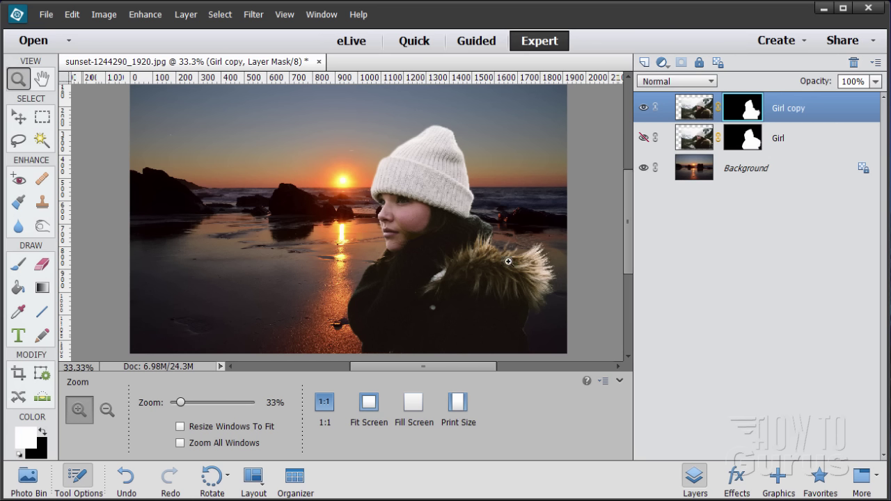
# Add a Photo Filter adjustment layer above the Girl copy layer, using the previous layer as its clipping mask
pyautogui.click(19, 117)
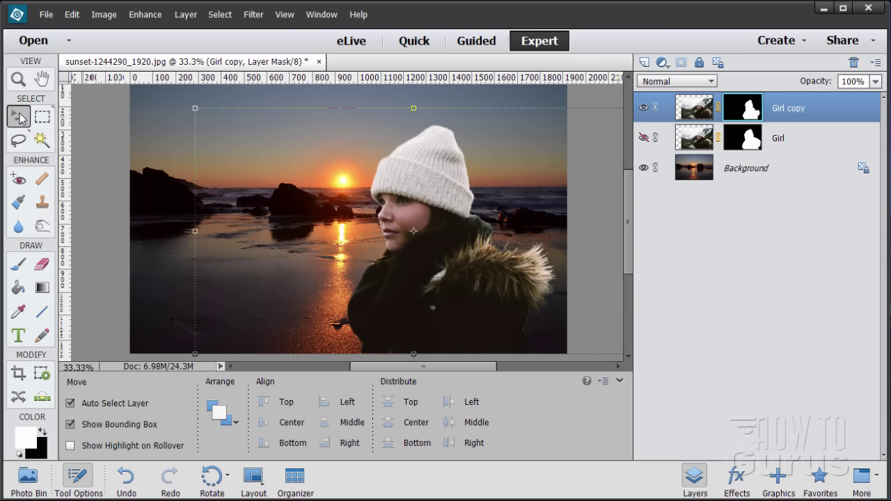
pyautogui.click(696, 112)
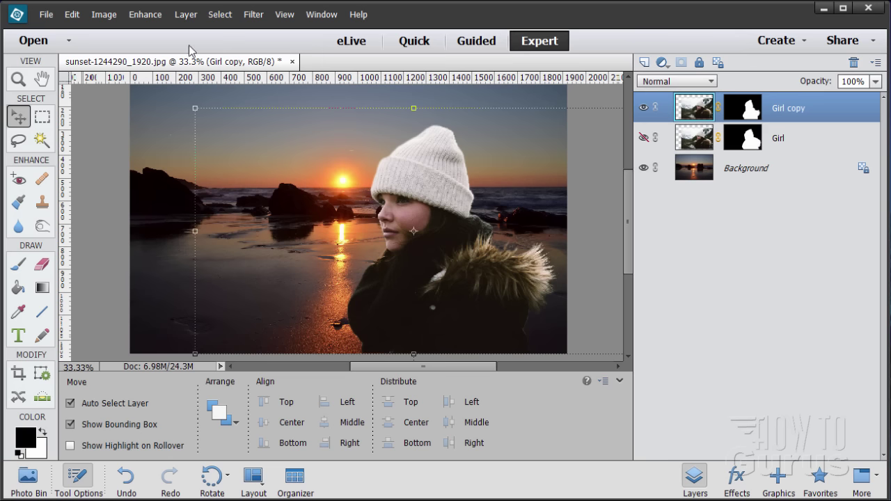
pyautogui.click(185, 15)
pyautogui.moveTo(201, 130)
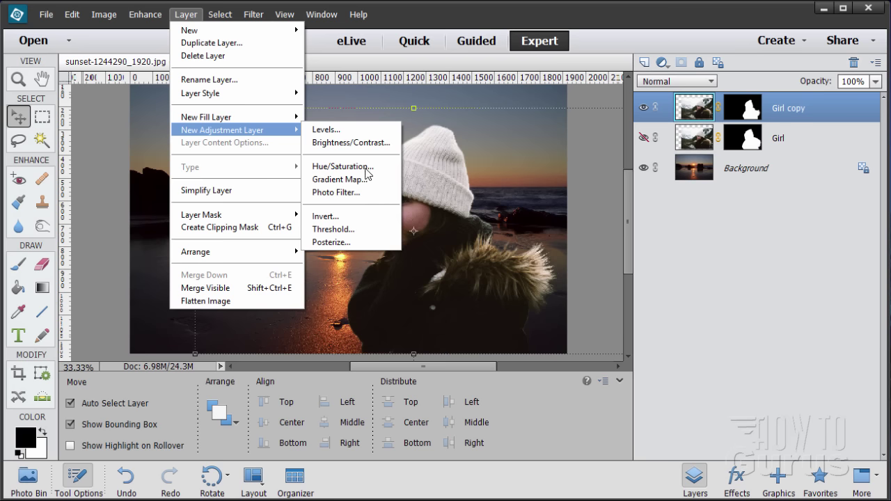
pyautogui.click(335, 193)
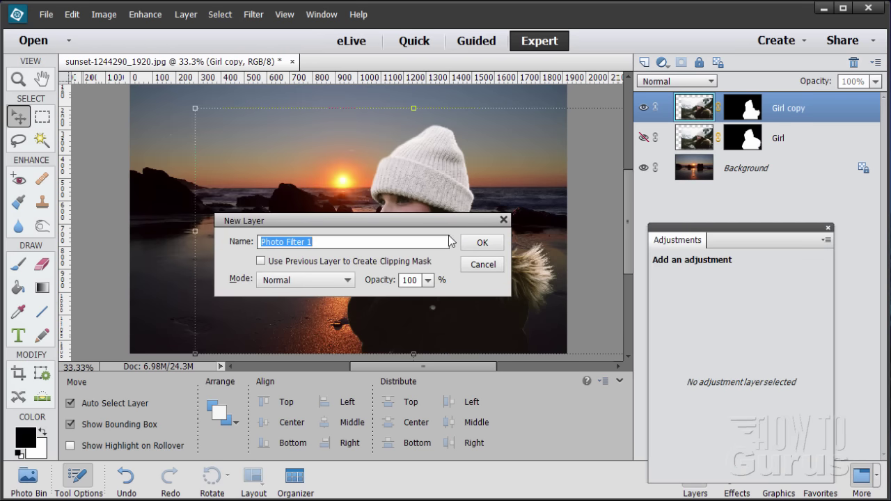
pyautogui.click(262, 262)
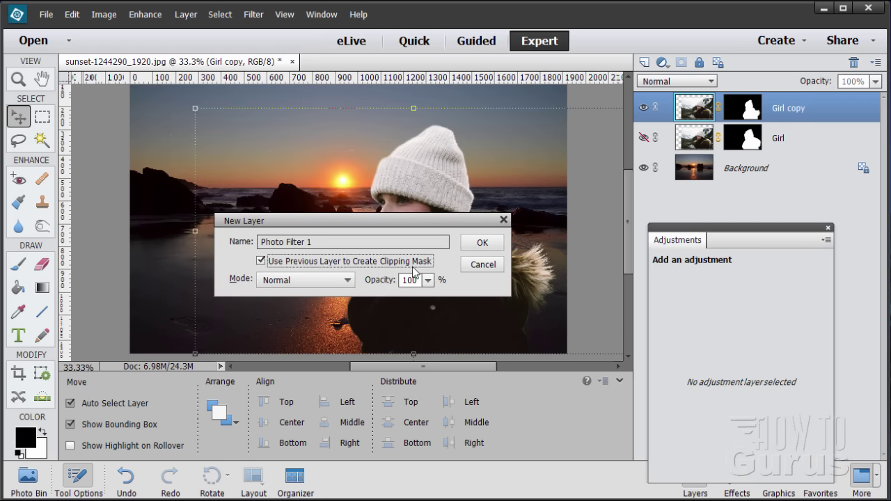
pyautogui.click(477, 246)
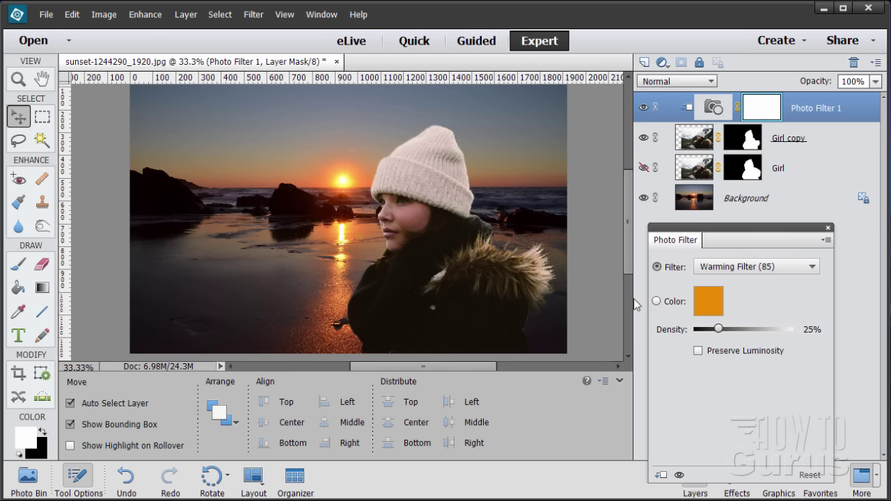
# Try Warming Filter (LBA) and Warming Filter (81) on the photo filter layer, and return to Warming Filter (85)
pyautogui.click(745, 267)
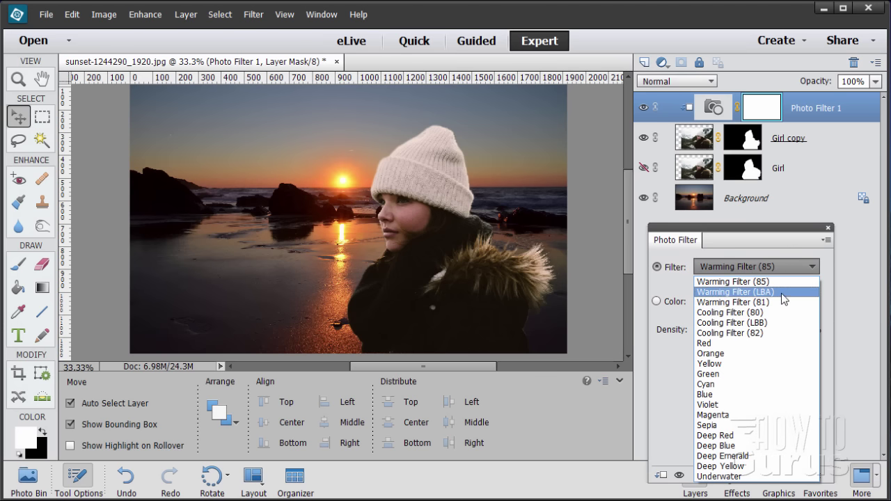
pyautogui.click(729, 295)
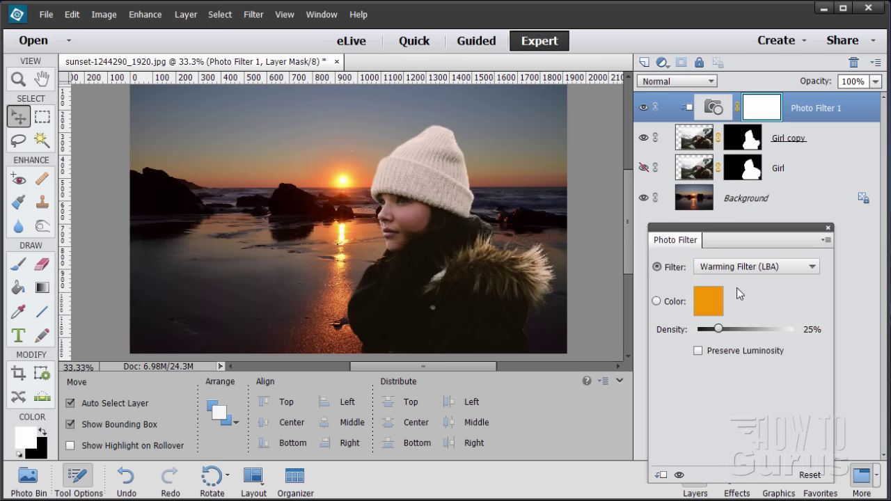
pyautogui.click(752, 270)
pyautogui.click(751, 303)
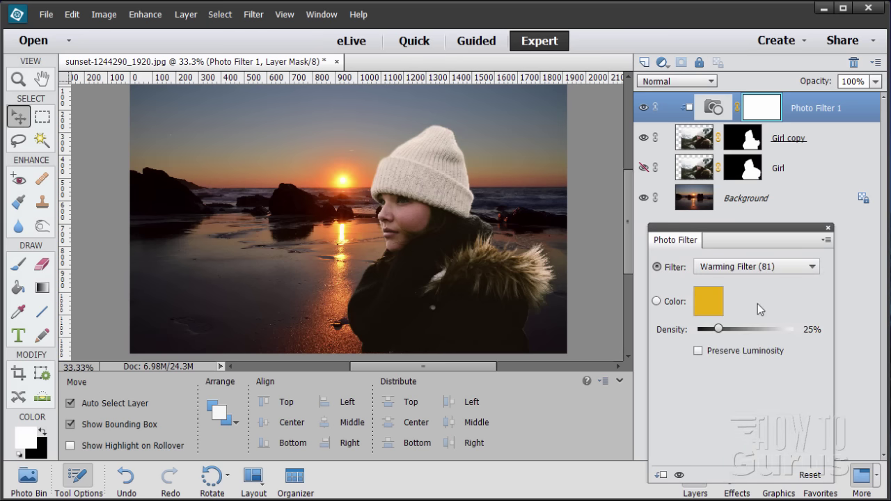
pyautogui.click(739, 270)
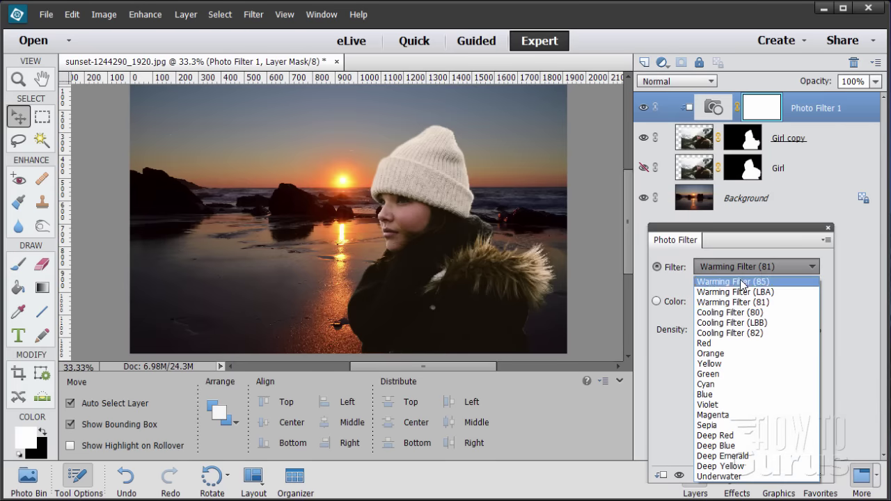
pyautogui.click(740, 279)
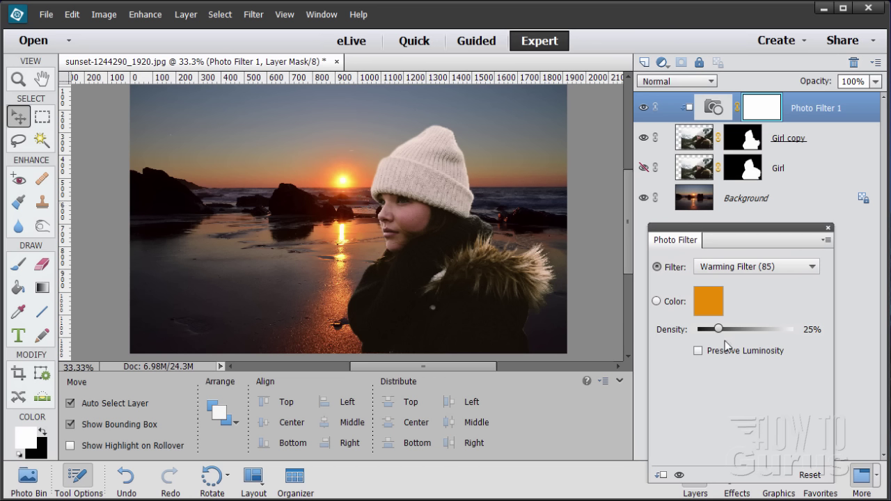
# Set the photo filter's density to 52% with Preserve Luminosity off, and compare the image with the filter layer hidden and shown
pyautogui.moveTo(724, 336); pyautogui.dragTo(745, 328)
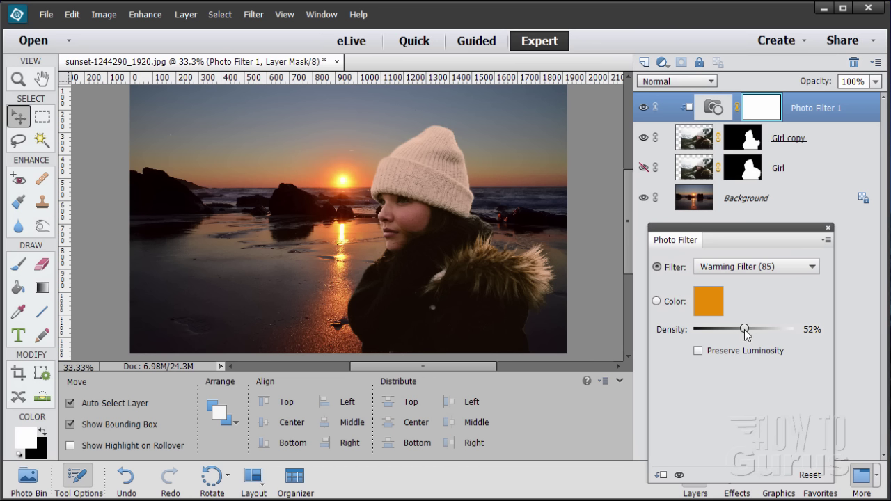
pyautogui.moveTo(745, 330); pyautogui.dragTo(744, 330)
pyautogui.click(699, 351)
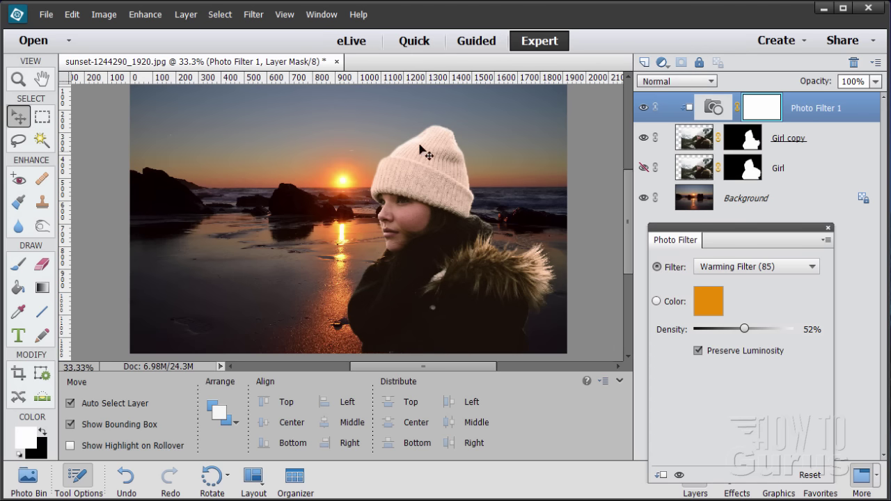
pyautogui.click(699, 351)
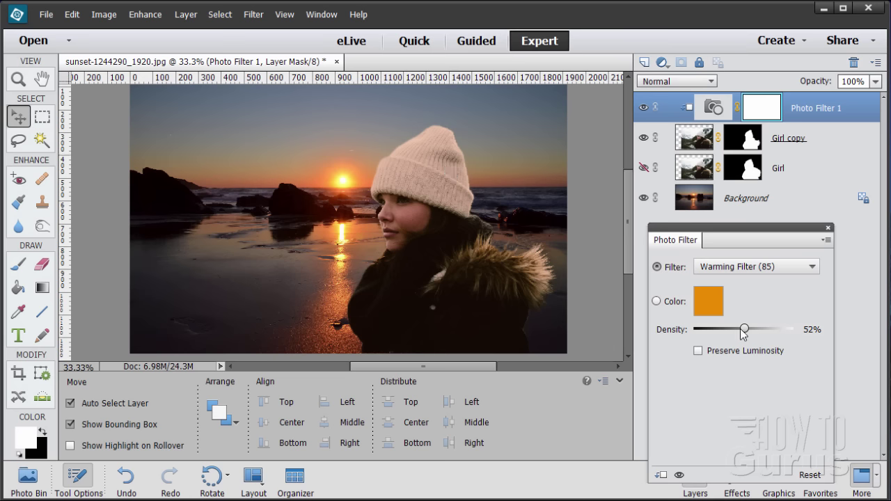
pyautogui.click(828, 228)
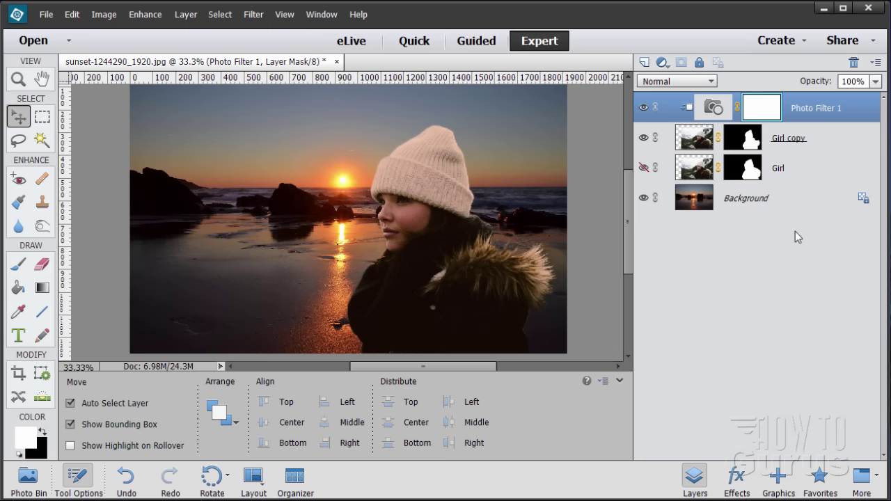
pyautogui.click(643, 108)
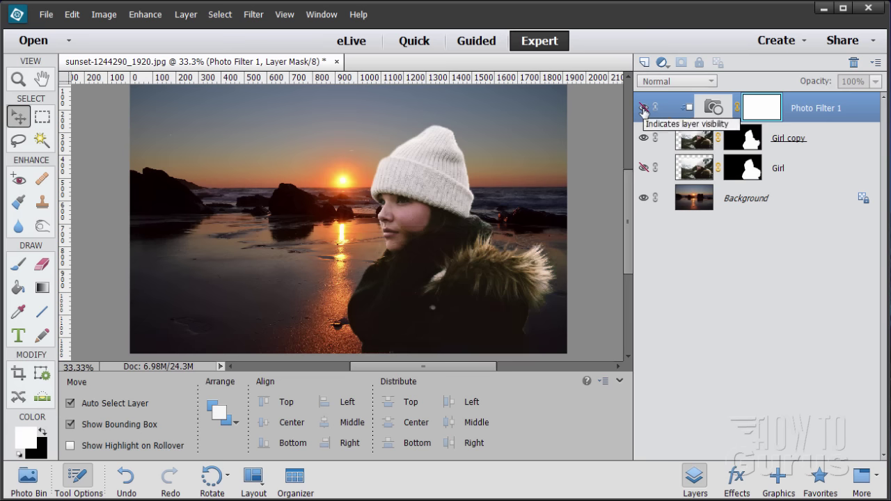
pyautogui.click(644, 109)
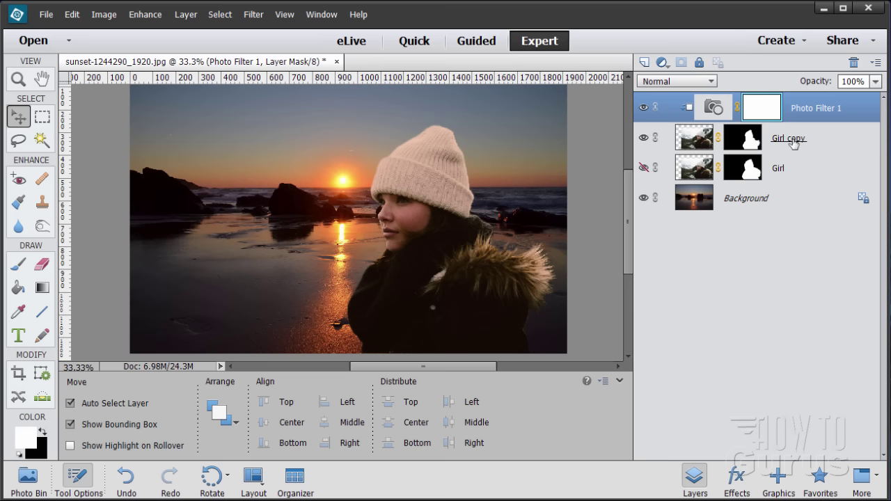
# Add a new layer above the photo filter and set the foreground colour to the orange-yellow fec246 sampled beside the sun
pyautogui.click(644, 62)
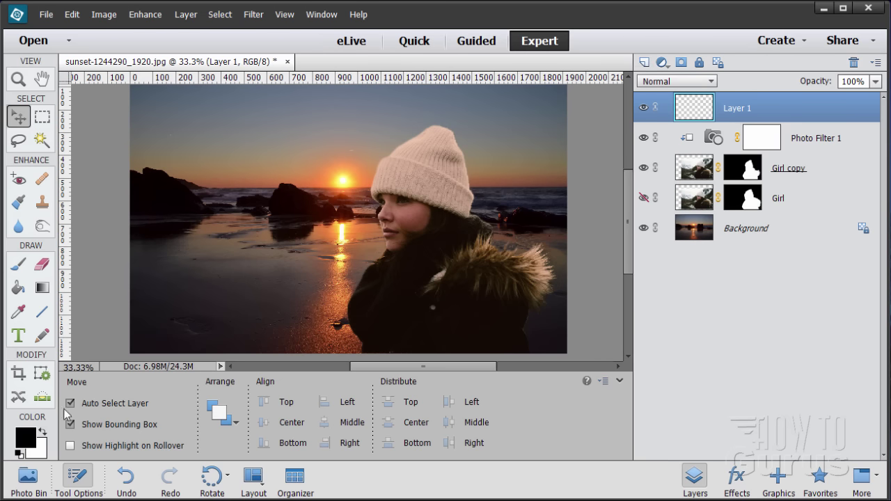
pyautogui.click(31, 442)
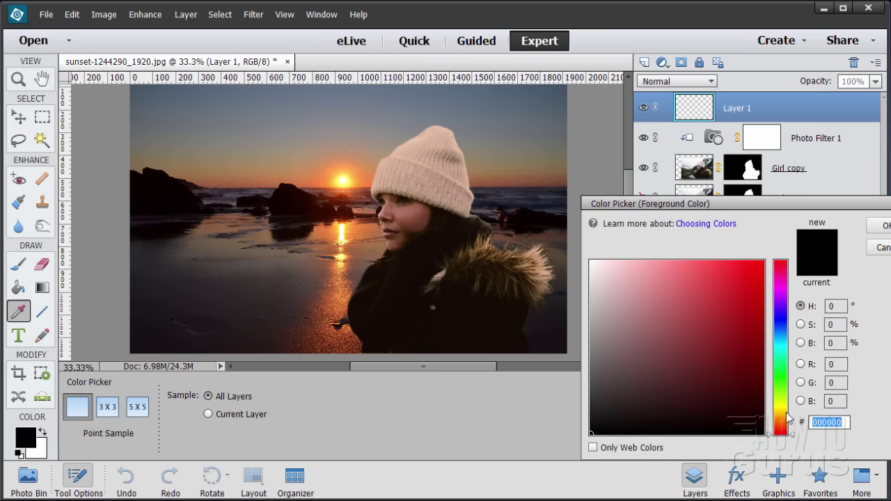
pyautogui.click(784, 414)
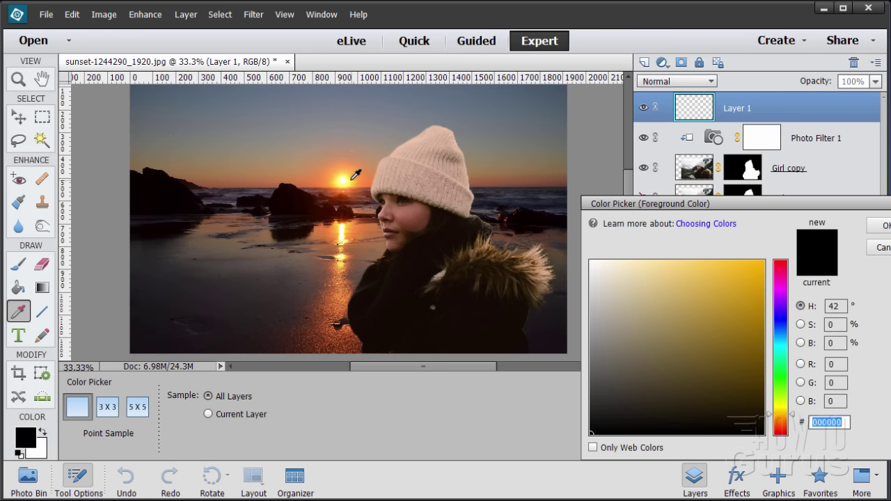
pyautogui.click(340, 180)
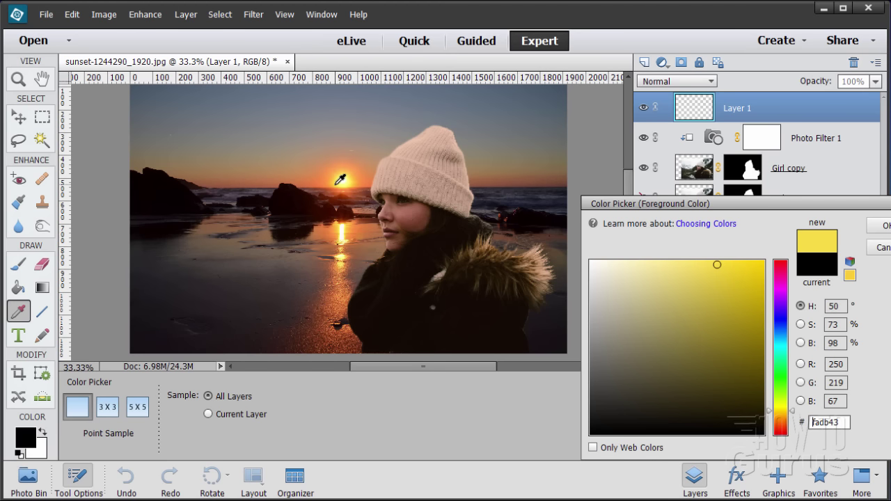
pyautogui.click(340, 178)
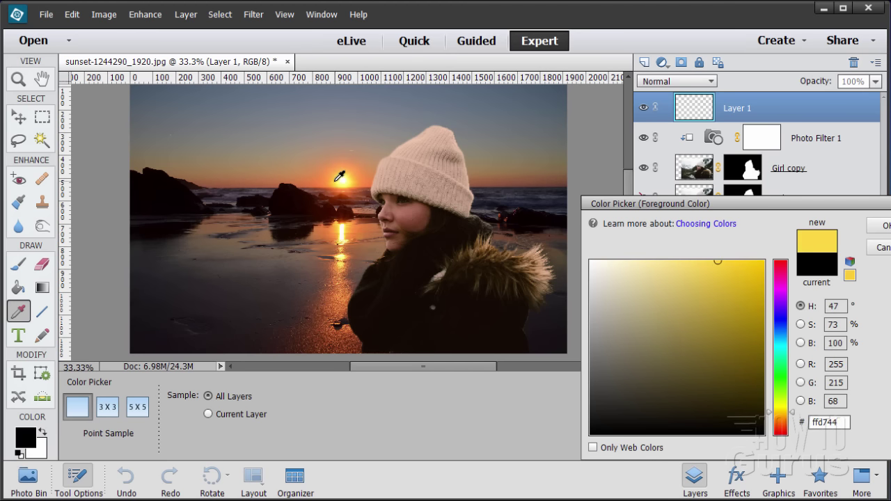
pyautogui.click(351, 174)
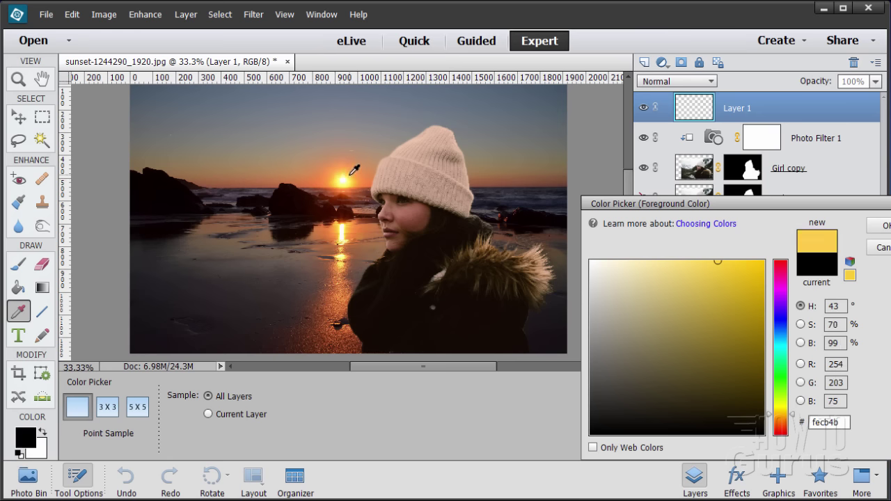
pyautogui.click(356, 172)
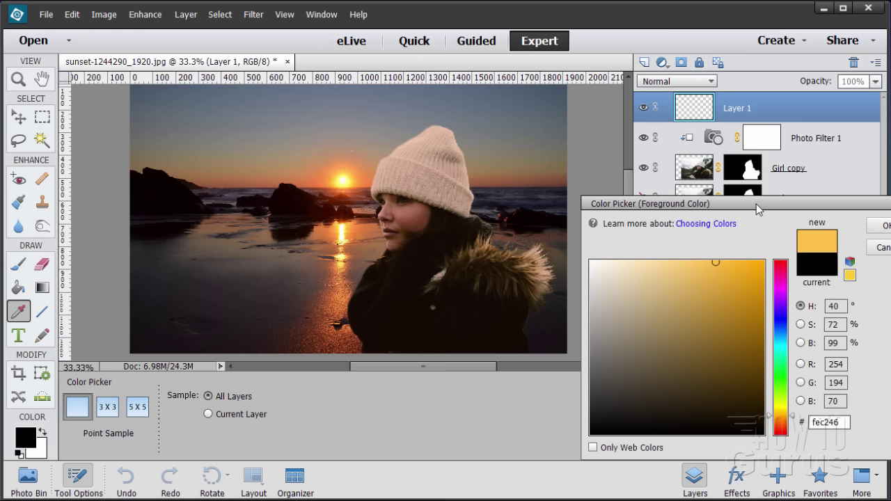
pyautogui.moveTo(758, 209); pyautogui.dragTo(638, 209)
pyautogui.click(766, 227)
pyautogui.press('v')
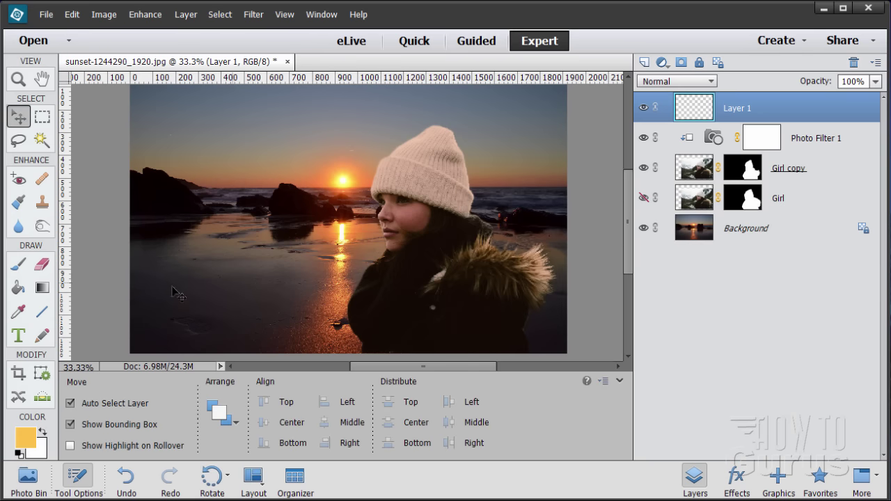
# Paint a glow stroke with a 75 px brush along the woman's sun-facing edge, from the hat's tip to the coat's lower edge
pyautogui.click(18, 266)
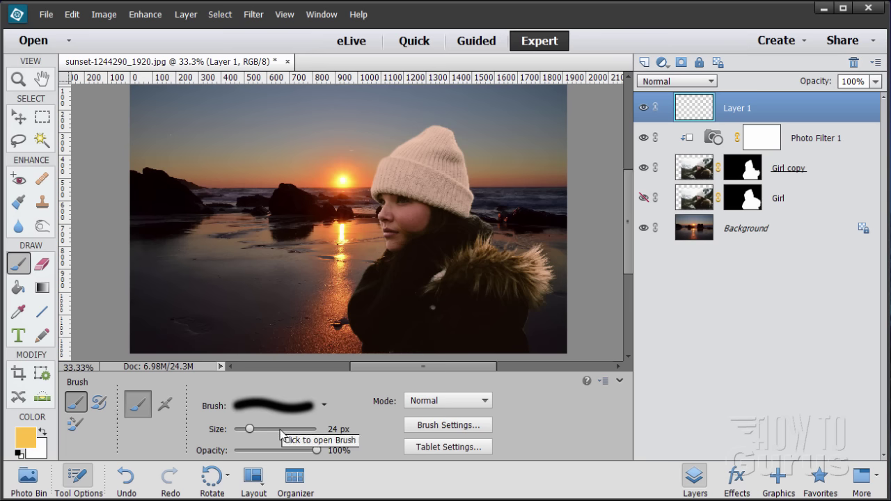
pyautogui.moveTo(249, 429); pyautogui.dragTo(276, 430)
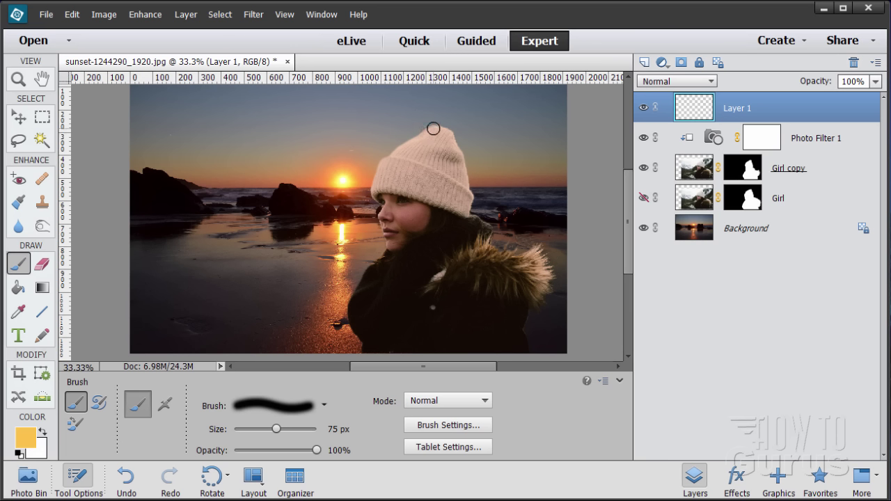
pyautogui.moveTo(427, 129)
pyautogui.mouseDown()
pyautogui.moveTo(378, 169)
pyautogui.moveTo(387, 245)
pyautogui.moveTo(351, 303)
pyautogui.moveTo(362, 351)
pyautogui.mouseUp()
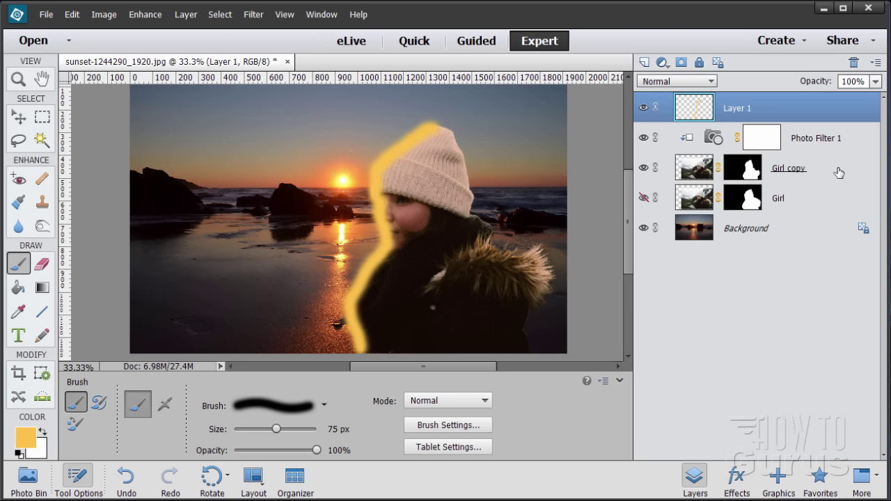
# Copy the Girl copy layer's mask onto the glow layer, Layer 1, and set Layer 1's blend mode to Overlay
pyautogui.click(754, 174)
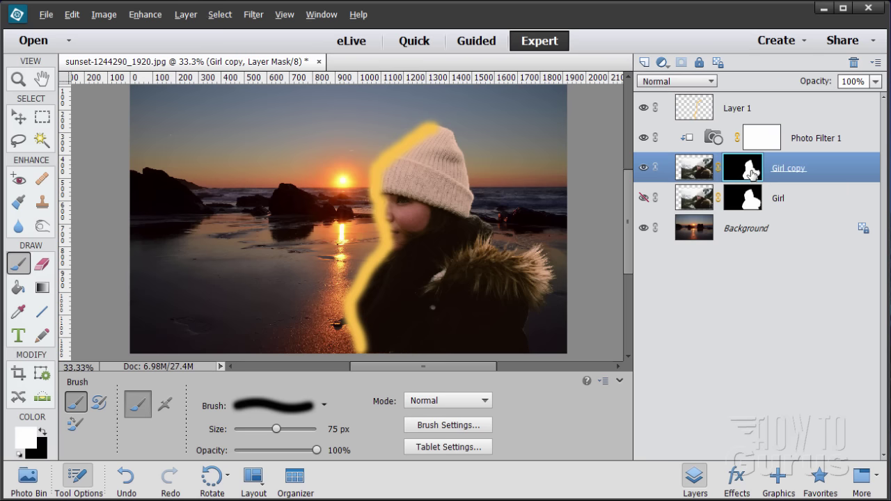
pyautogui.moveTo(752, 171); pyautogui.dragTo(741, 111)
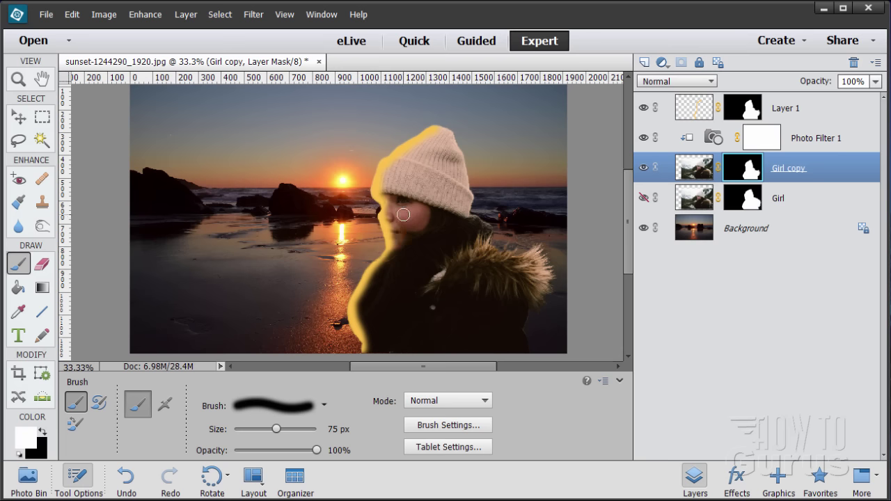
pyautogui.click(695, 108)
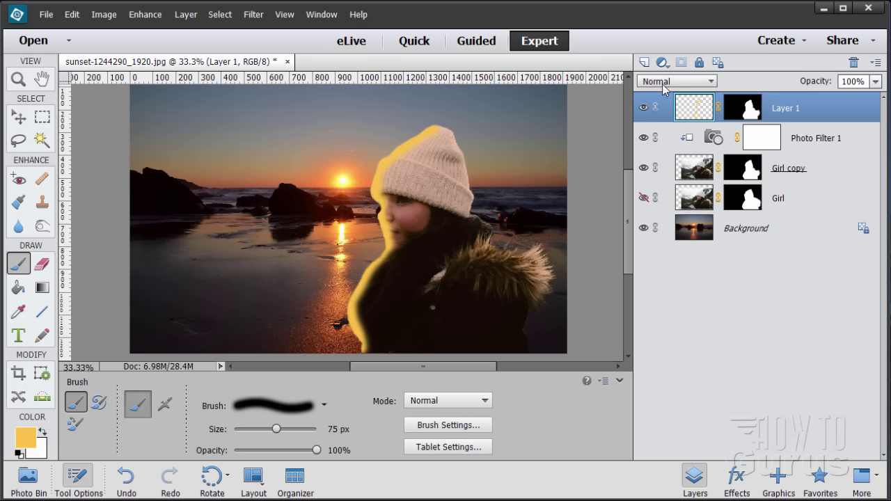
pyautogui.click(665, 84)
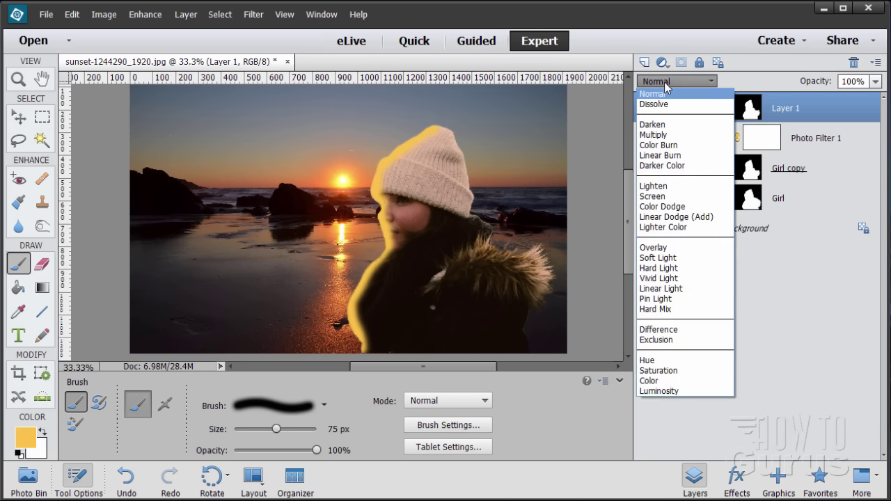
pyautogui.click(659, 248)
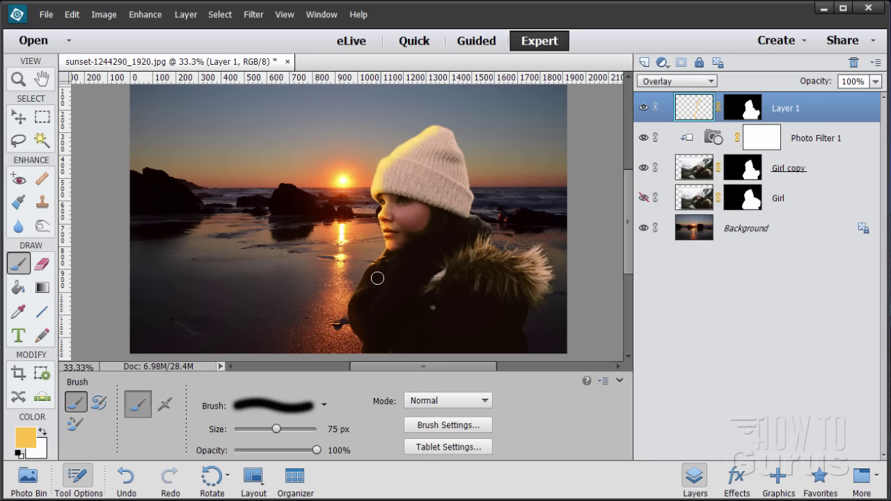
# Try the Darken, Multiply and Linear Burn blend modes on the glow layer
pyautogui.click(666, 84)
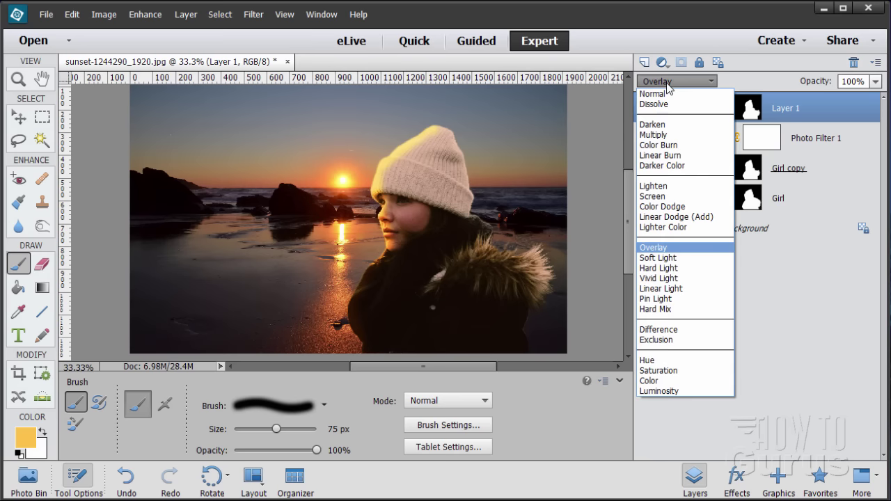
pyautogui.click(664, 124)
pyautogui.click(654, 85)
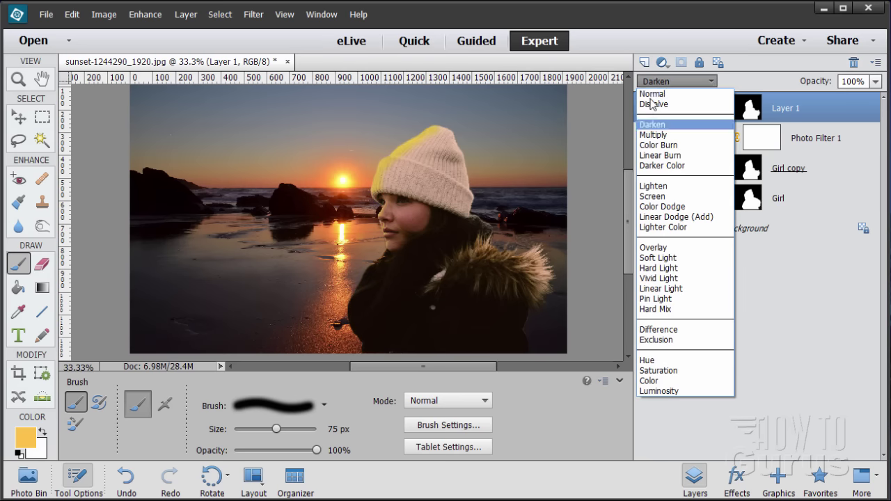
pyautogui.click(656, 136)
pyautogui.click(661, 83)
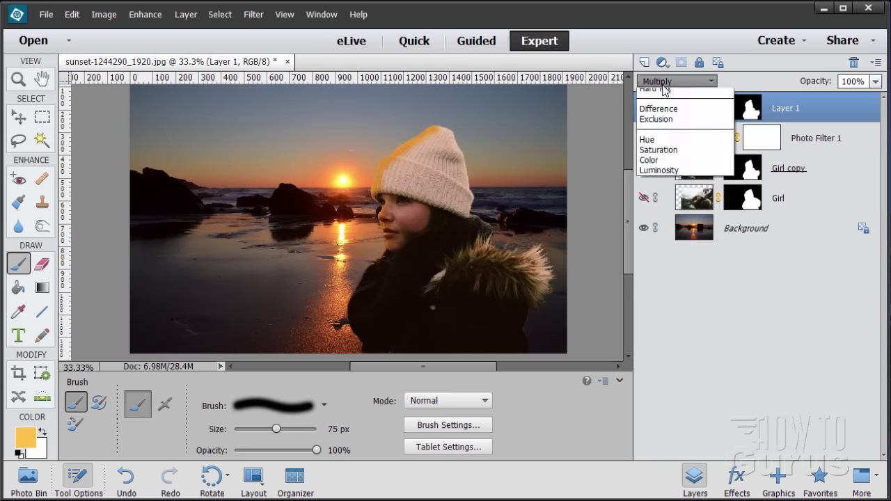
pyautogui.click(663, 159)
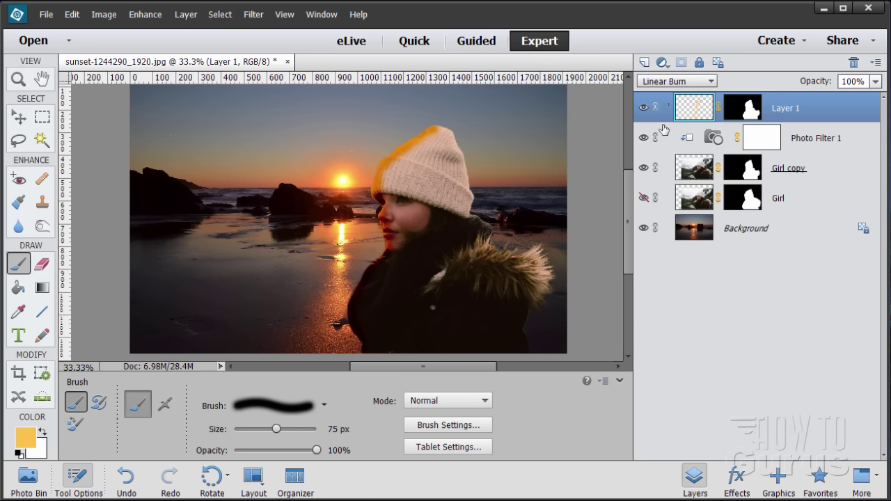
# Try the Soft Light, Hard Light and Vivid Light blend modes on the glow layer
pyautogui.click(661, 82)
pyautogui.click(651, 254)
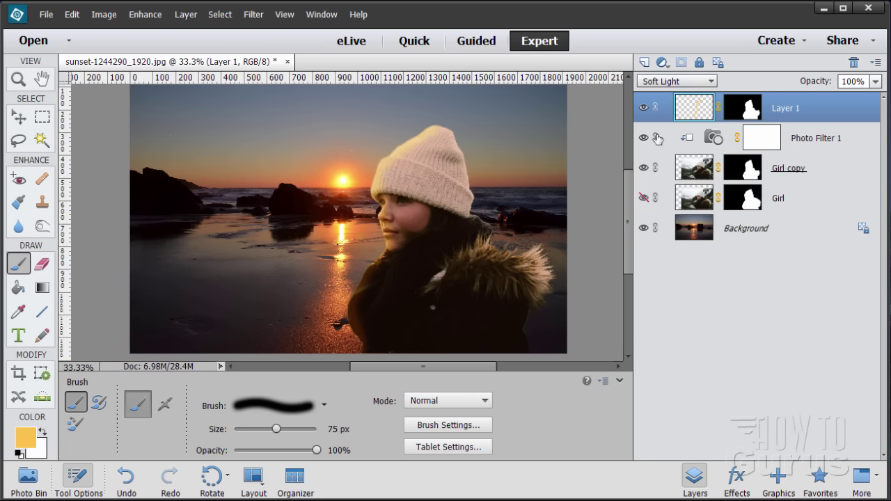
pyautogui.click(665, 82)
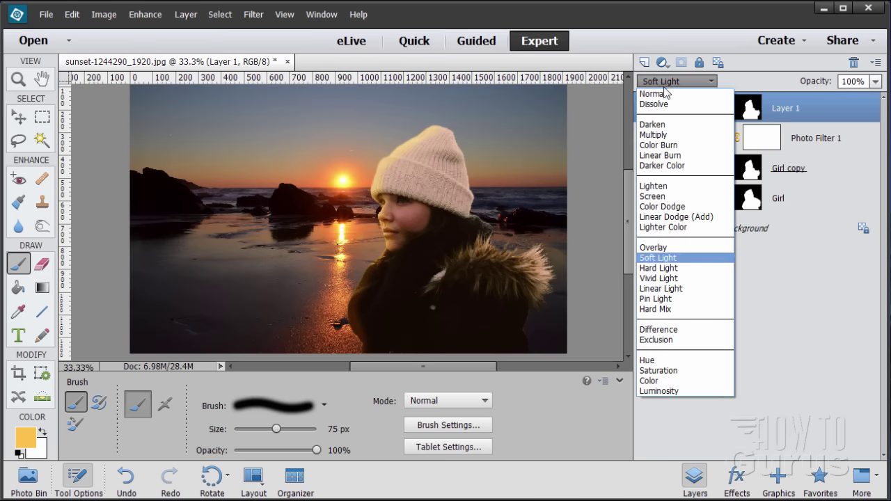
pyautogui.click(658, 266)
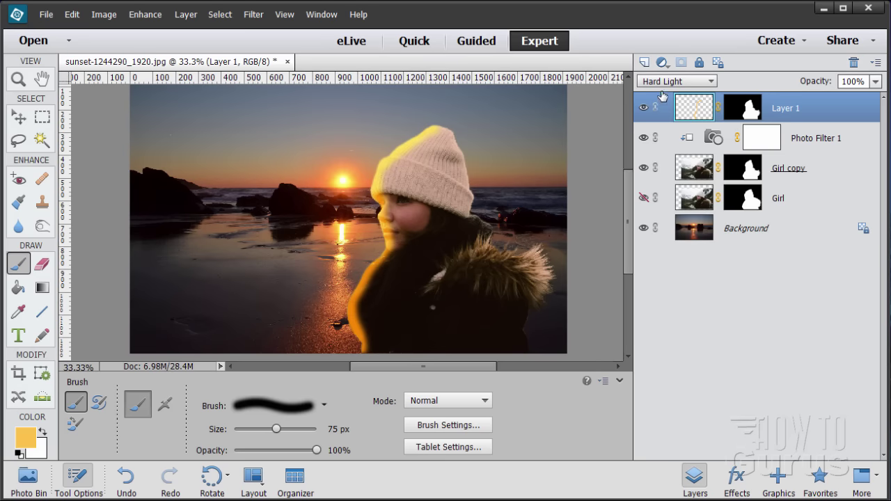
pyautogui.click(665, 82)
pyautogui.click(658, 278)
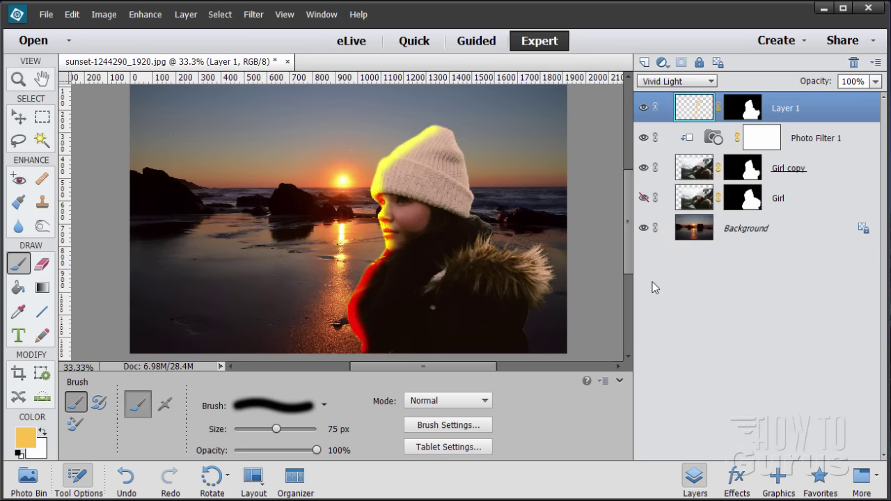
# Compare Overlay with Soft Light on the glow layer and return the blend mode to Overlay
pyautogui.click(665, 82)
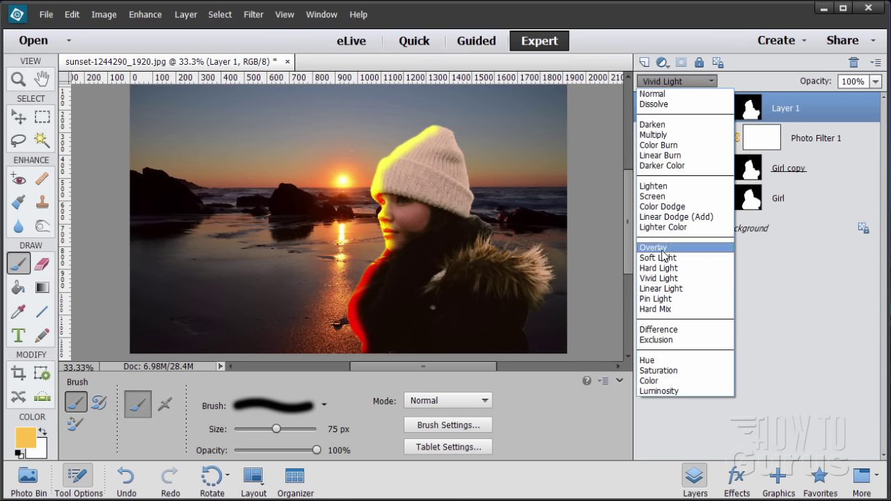
pyautogui.click(657, 243)
pyautogui.click(668, 82)
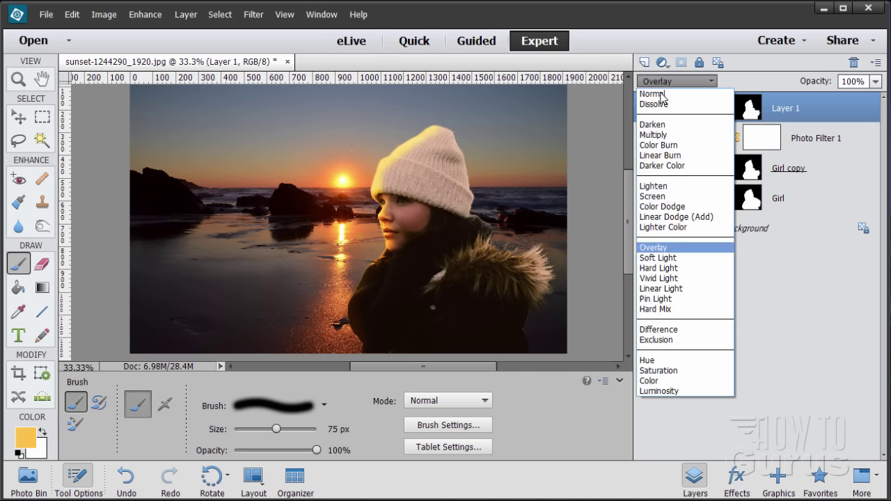
pyautogui.click(657, 258)
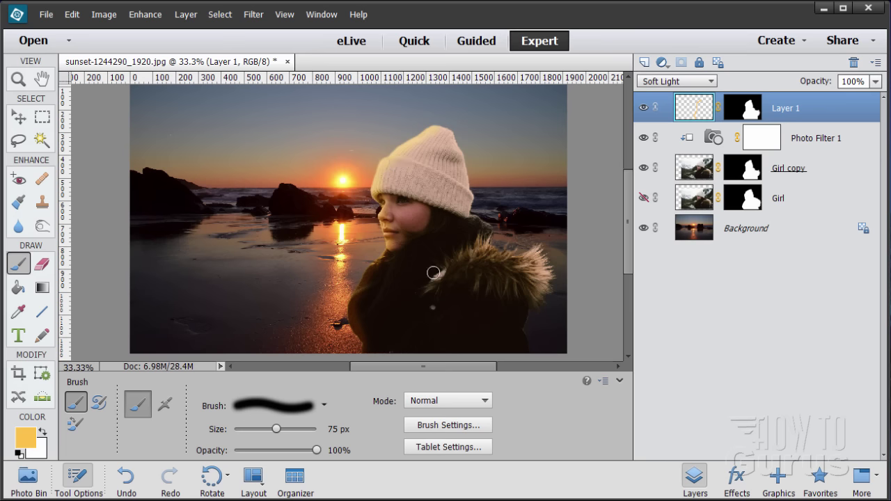
pyautogui.click(675, 81)
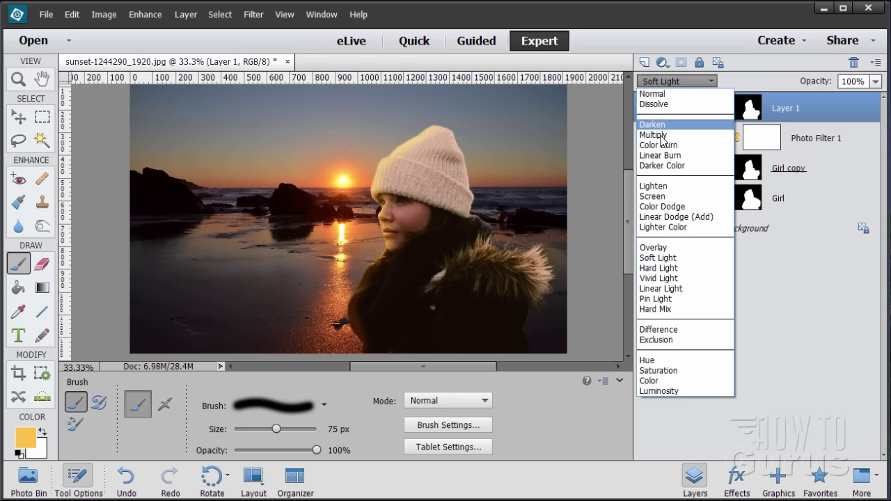
pyautogui.click(658, 252)
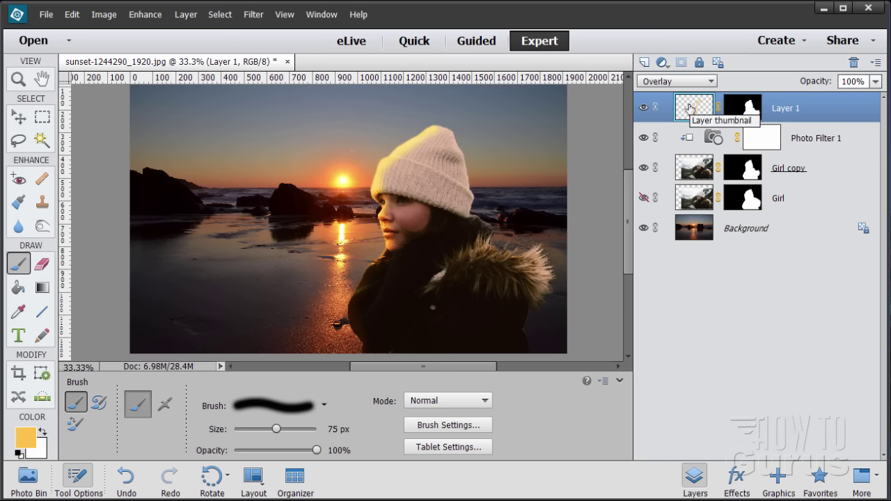
# Apply a Gaussian Blur with a radius of about 22 pixels to the glow layer and try its opacity, ending at 100%
pyautogui.click(250, 16)
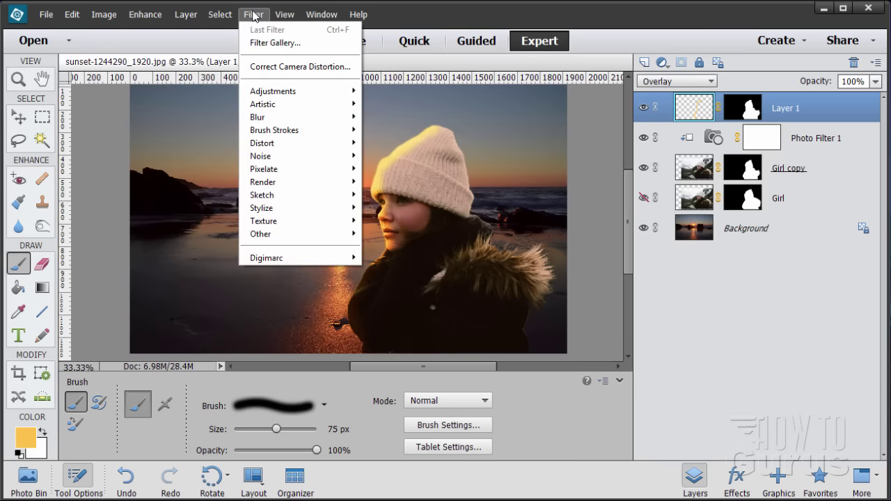
pyautogui.moveTo(282, 117)
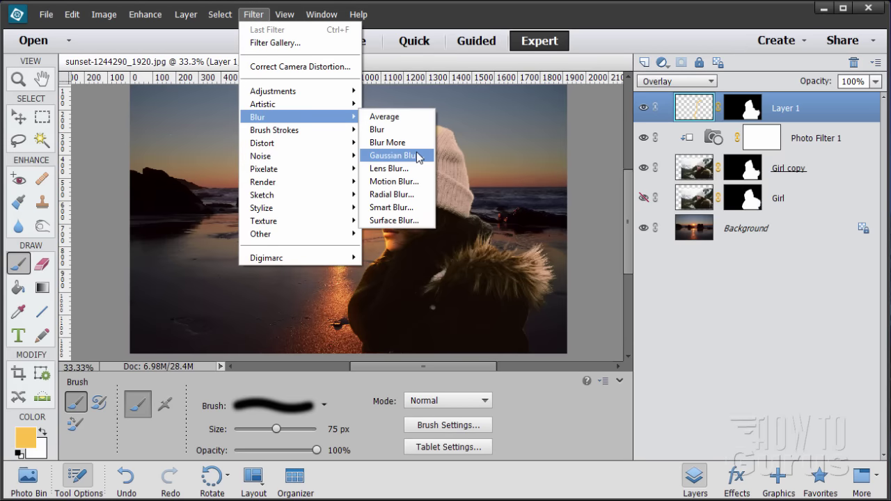
pyautogui.click(418, 158)
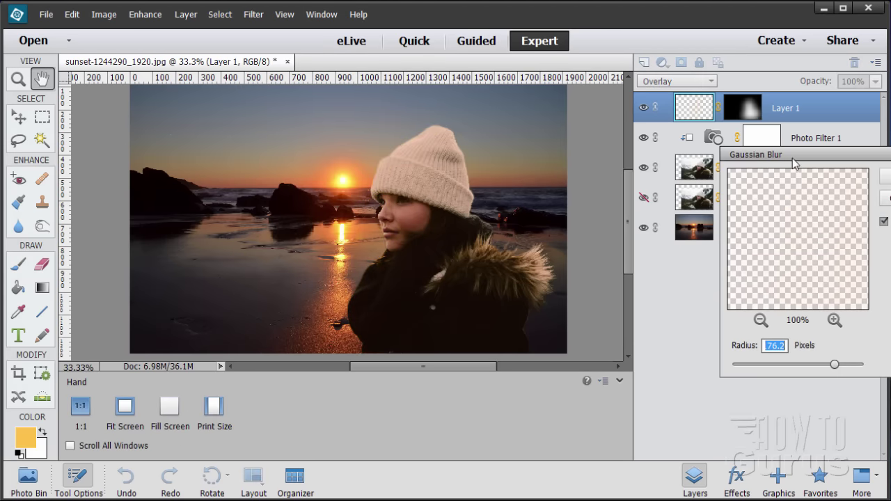
pyautogui.moveTo(792, 162); pyautogui.dragTo(677, 147)
pyautogui.moveTo(719, 350); pyautogui.dragTo(674, 350)
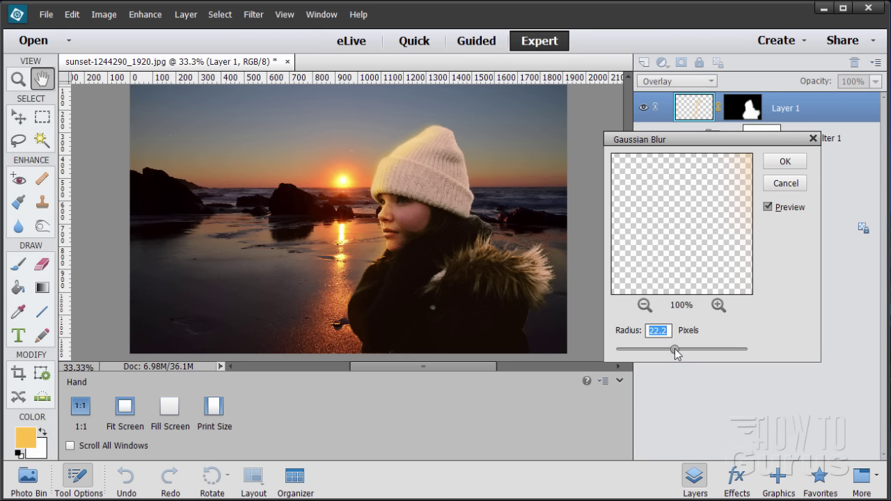
pyautogui.moveTo(676, 350); pyautogui.dragTo(678, 351)
pyautogui.moveTo(678, 350); pyautogui.dragTo(675, 350)
pyautogui.click(779, 182)
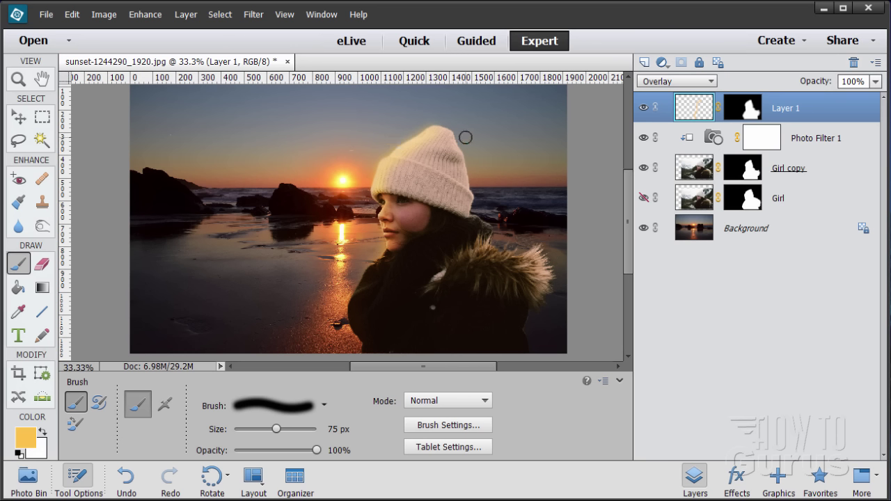
pyautogui.click(875, 81)
pyautogui.moveTo(876, 100)
pyautogui.mouseDown()
pyautogui.moveTo(828, 102)
pyautogui.moveTo(882, 103)
pyautogui.mouseUp()
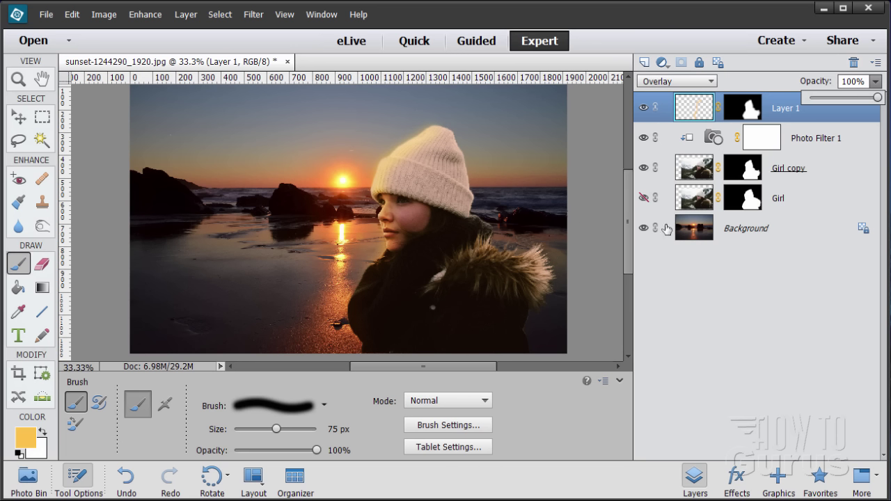
# Add a new layer directly above the Girl copy layer and activate the Clone Stamp tool for work on the fur collar
pyautogui.click(701, 168)
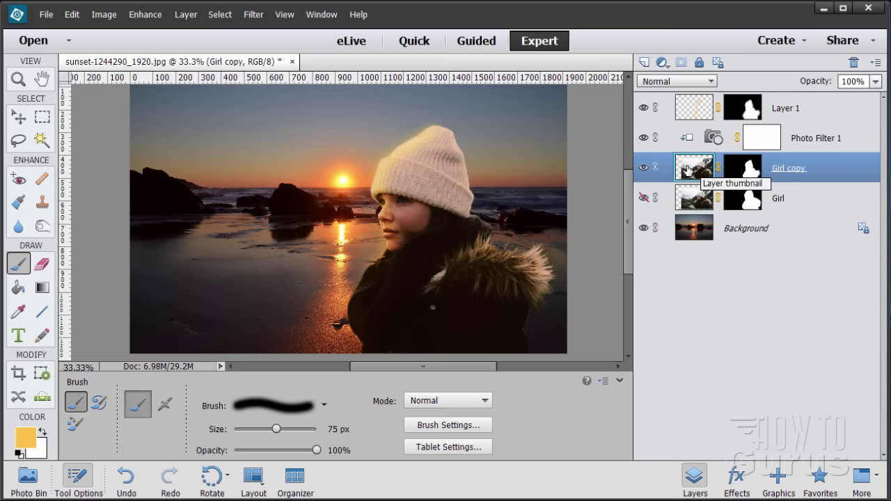
pyautogui.click(644, 62)
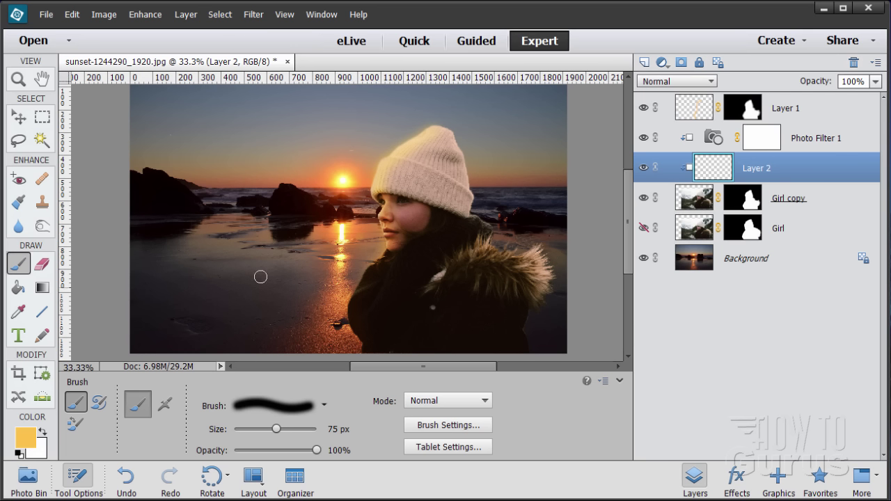
pyautogui.click(42, 202)
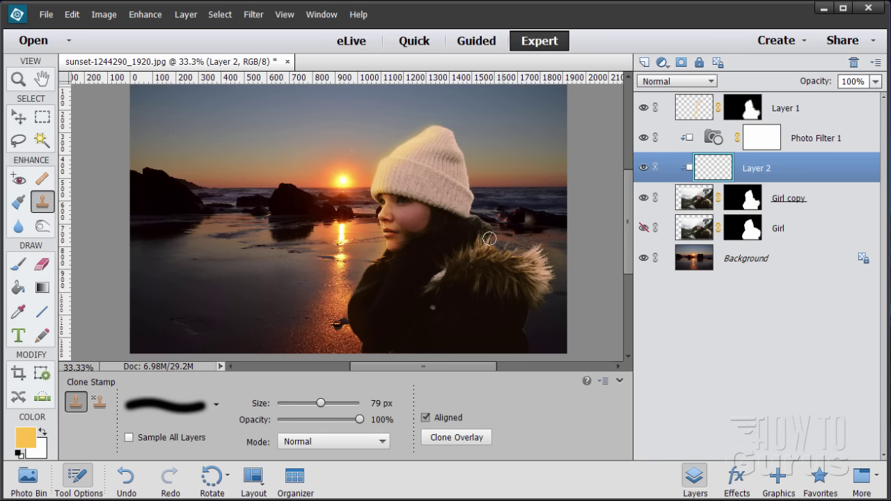
pyautogui.click(19, 81)
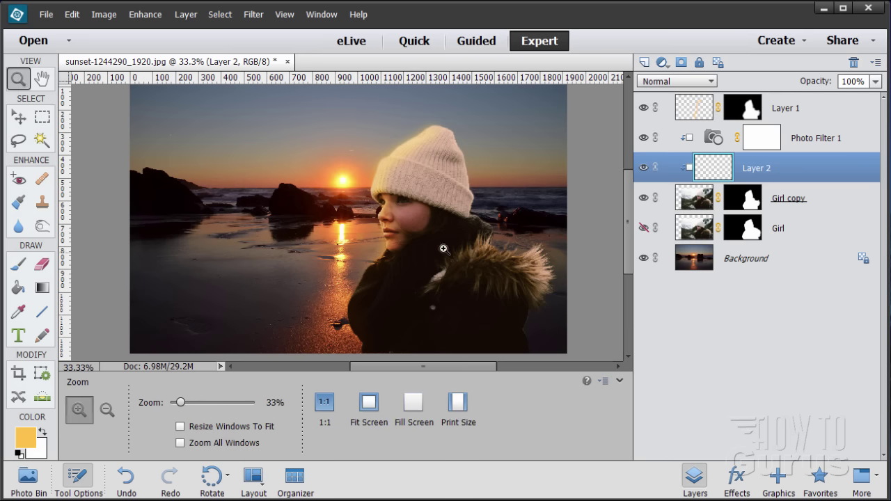
pyautogui.click(502, 241)
pyautogui.click(513, 251)
pyautogui.click(533, 262)
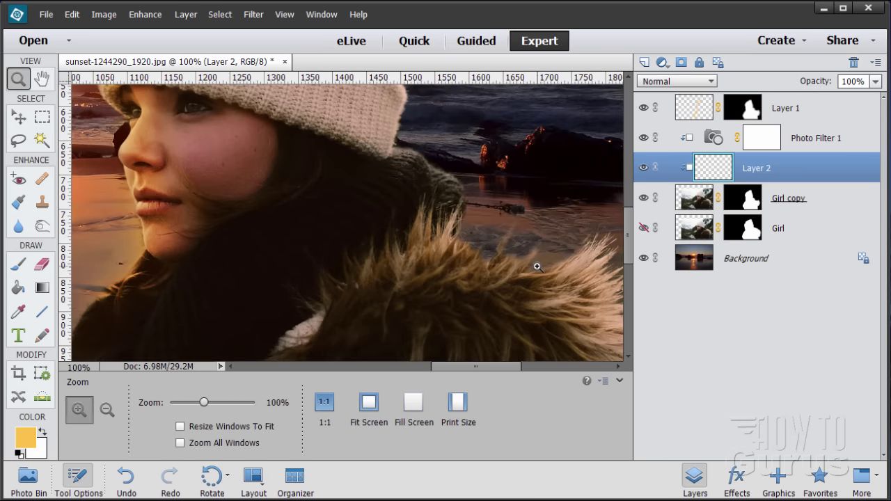
pyautogui.press('s')
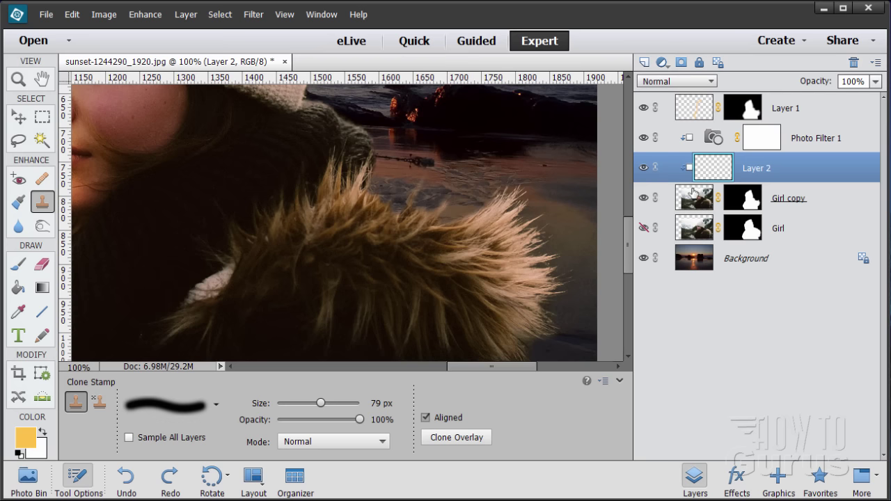
# Move the new empty layer above Photo Filter 1 and release its clipping mask
pyautogui.moveTo(709, 169); pyautogui.dragTo(708, 131)
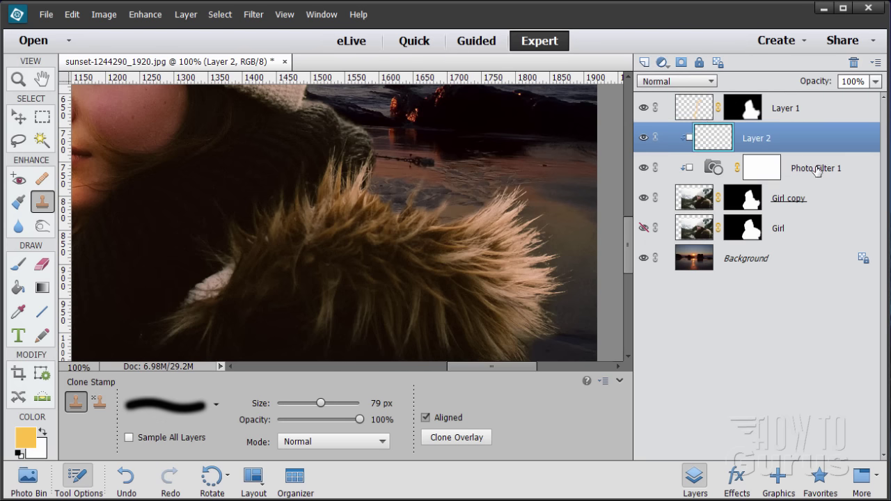
pyautogui.rightClick(764, 139)
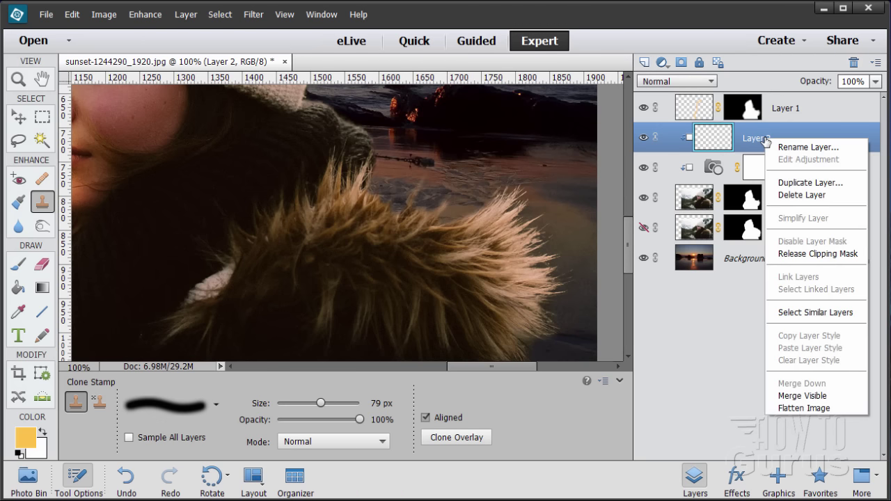
pyautogui.click(794, 254)
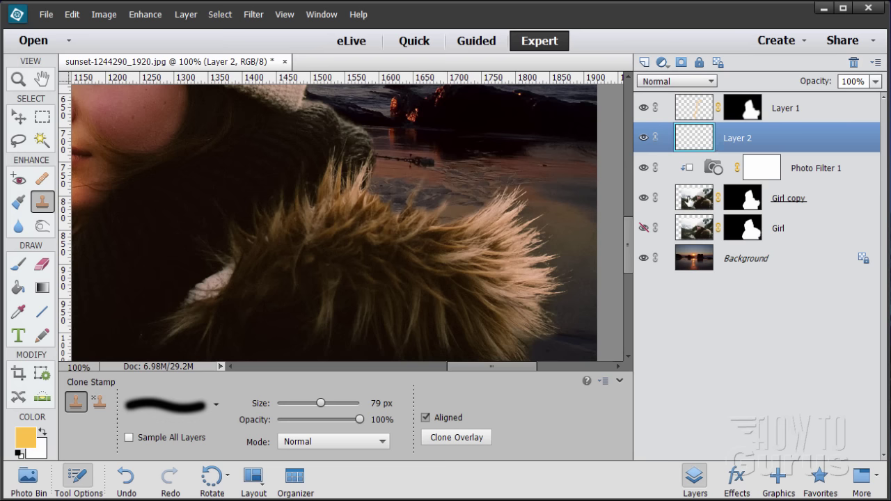
# Clone fur sampled from the Girl copy layer onto Layer 2 to fill the dip along the collar's upper edge
pyautogui.click(688, 201)
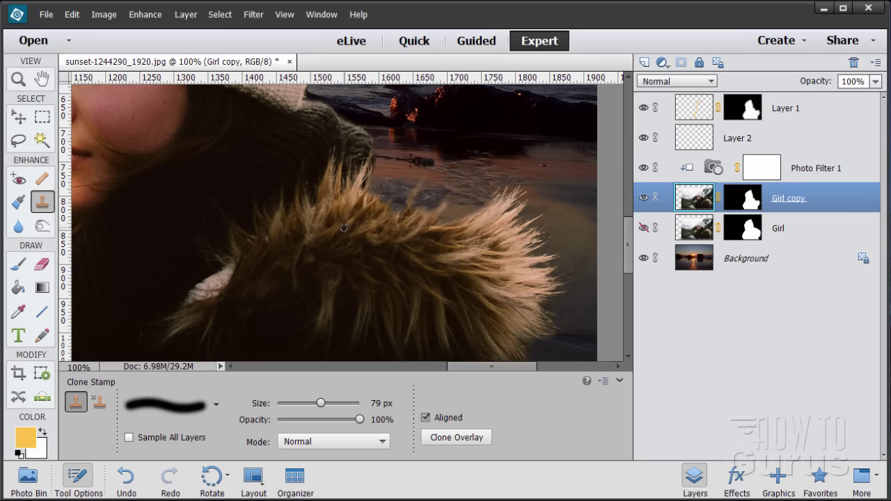
pyautogui.click(702, 143)
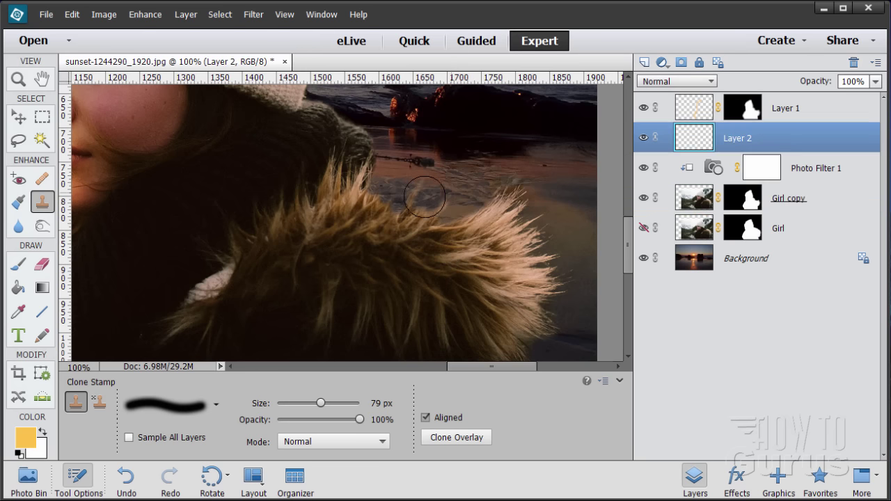
pyautogui.moveTo(411, 192)
pyautogui.mouseDown()
pyautogui.moveTo(459, 217)
pyautogui.moveTo(465, 209)
pyautogui.moveTo(394, 176)
pyautogui.moveTo(376, 191)
pyautogui.moveTo(411, 181)
pyautogui.moveTo(458, 231)
pyautogui.mouseUp()
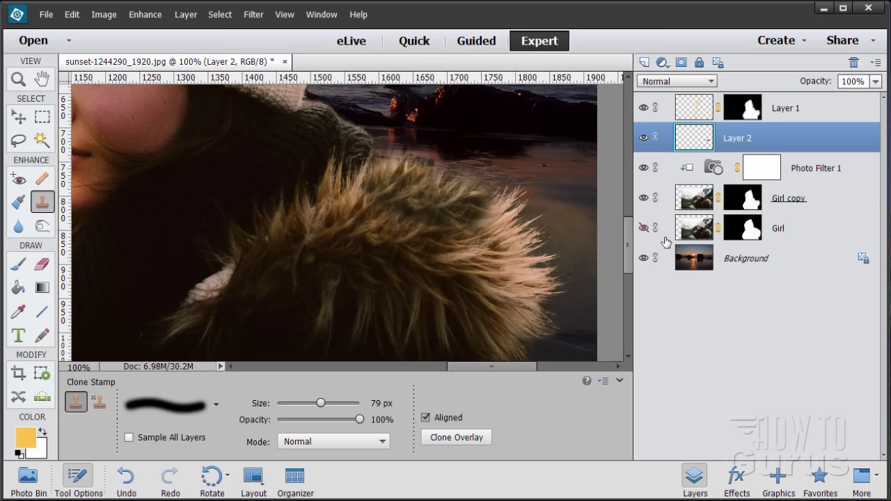
# Show the Girl layer, clone its lighter fur onto Layer 2 along the collar's edge, undo the stray stroke and hide the Girl layer
pyautogui.click(644, 230)
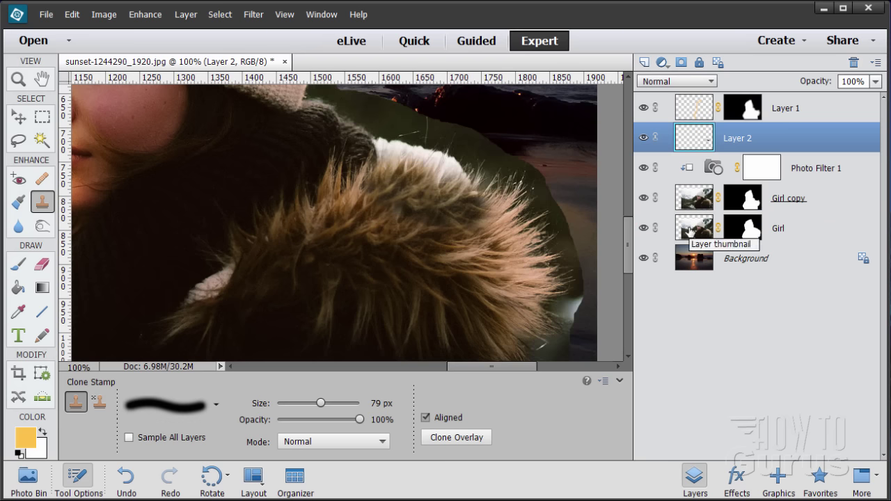
pyautogui.click(706, 236)
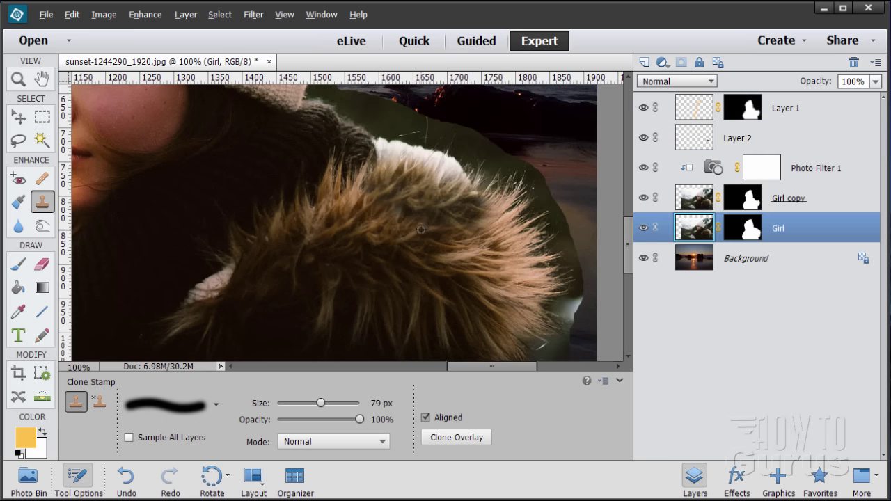
pyautogui.click(683, 143)
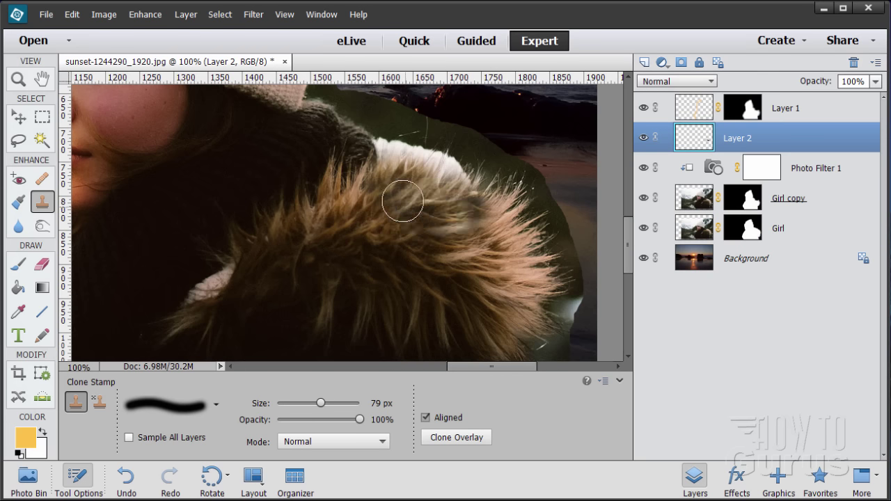
pyautogui.moveTo(403, 202)
pyautogui.mouseDown()
pyautogui.moveTo(438, 173)
pyautogui.moveTo(470, 195)
pyautogui.moveTo(396, 232)
pyautogui.moveTo(388, 188)
pyautogui.moveTo(430, 189)
pyautogui.moveTo(406, 169)
pyautogui.moveTo(433, 197)
pyautogui.moveTo(535, 200)
pyautogui.moveTo(443, 208)
pyautogui.moveTo(461, 173)
pyautogui.moveTo(399, 154)
pyautogui.moveTo(464, 178)
pyautogui.moveTo(467, 158)
pyautogui.moveTo(453, 156)
pyautogui.moveTo(489, 151)
pyautogui.mouseUp()
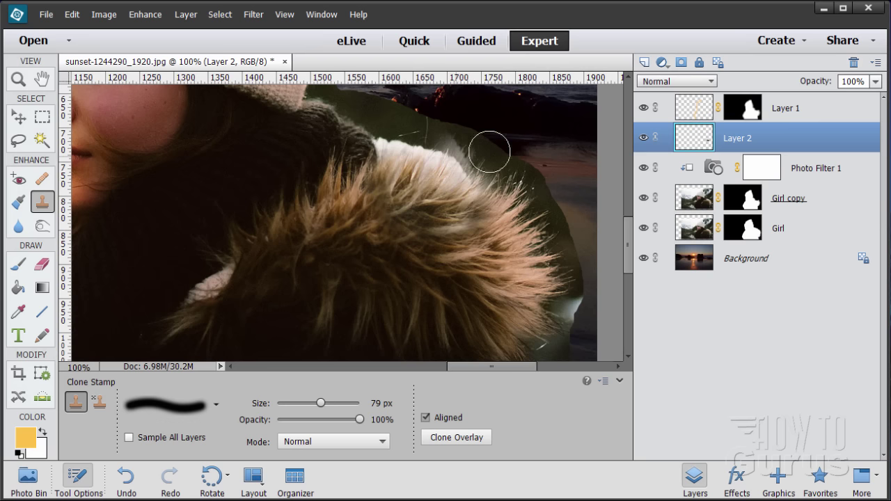
pyautogui.hotkey('ctrl', 'z')
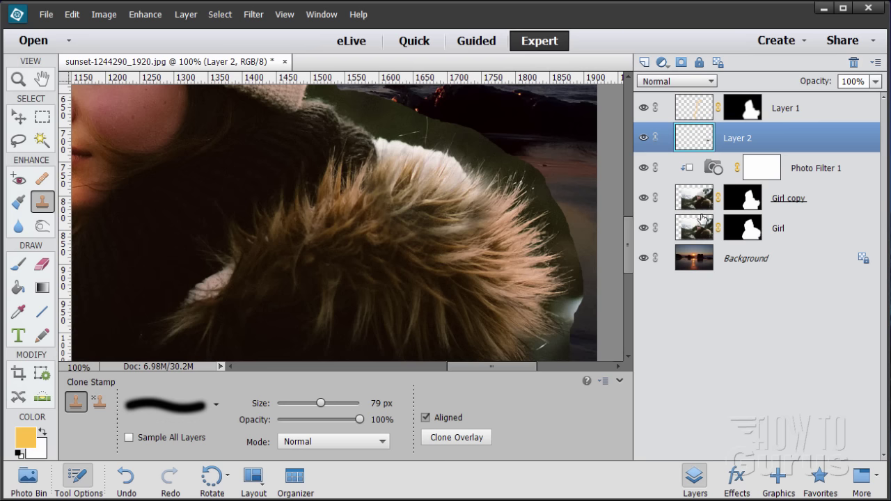
pyautogui.click(643, 229)
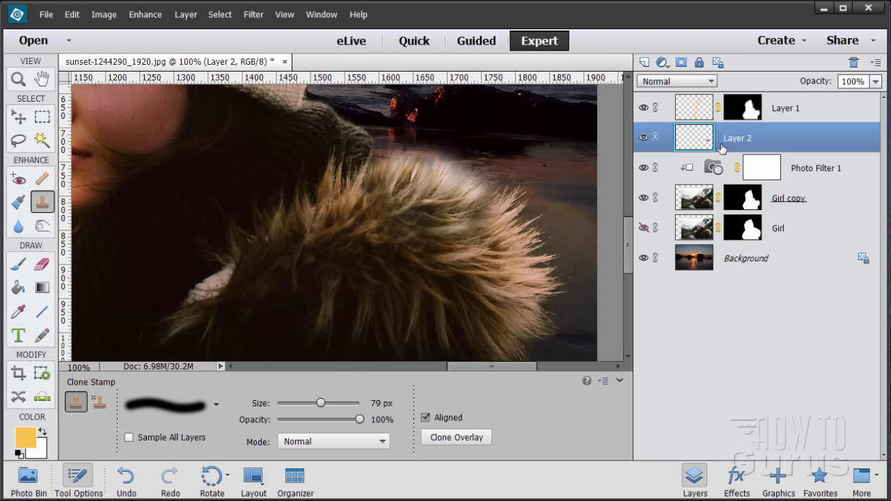
pyautogui.moveTo(472, 193)
pyautogui.mouseDown()
pyautogui.moveTo(450, 227)
pyautogui.moveTo(455, 232)
pyautogui.moveTo(424, 179)
pyautogui.moveTo(404, 183)
pyautogui.moveTo(412, 206)
pyautogui.moveTo(431, 216)
pyautogui.moveTo(508, 196)
pyautogui.moveTo(507, 184)
pyautogui.moveTo(496, 211)
pyautogui.moveTo(521, 202)
pyautogui.moveTo(536, 211)
pyautogui.moveTo(507, 234)
pyautogui.moveTo(566, 250)
pyautogui.moveTo(548, 262)
pyautogui.moveTo(518, 201)
pyautogui.moveTo(394, 161)
pyautogui.moveTo(448, 160)
pyautogui.moveTo(399, 174)
pyautogui.moveTo(487, 174)
pyautogui.mouseUp()
# Add a new layer directly above Layer 2 and reset the foreground and background colors to black and white
pyautogui.click(644, 64)
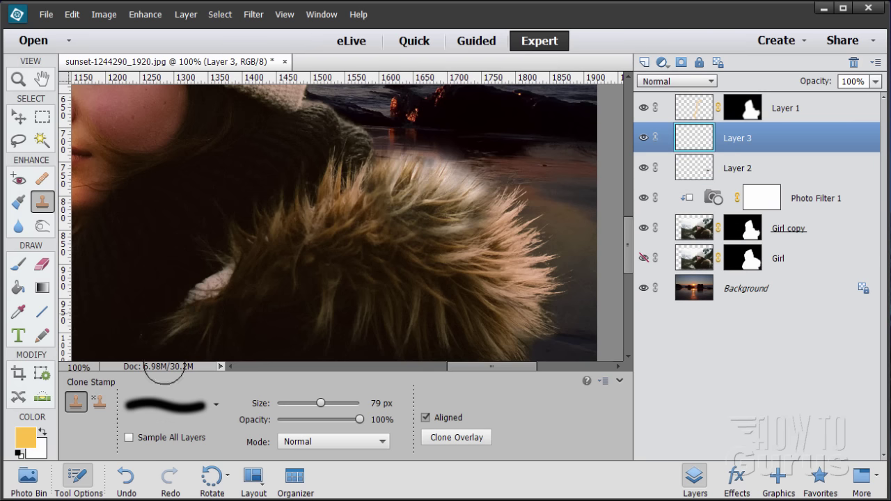
pyautogui.click(19, 453)
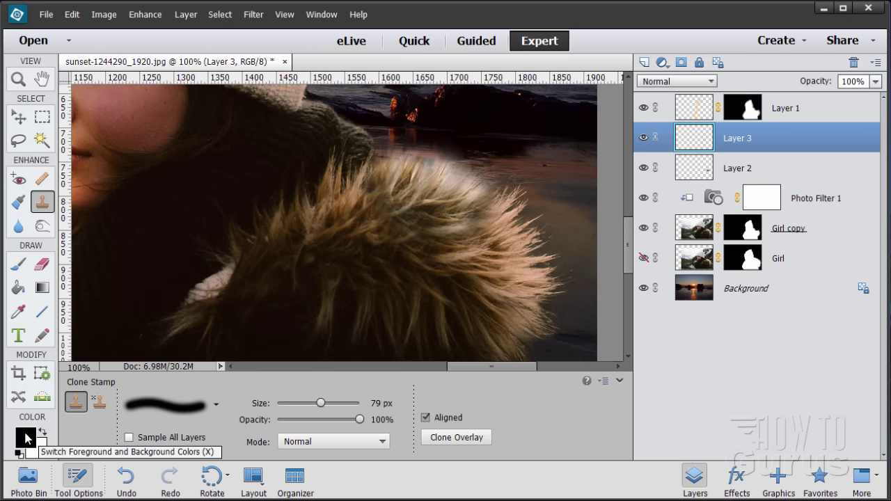
# Choose the Grass brush tip of 134 px for the Clone Stamp tool
pyautogui.click(213, 404)
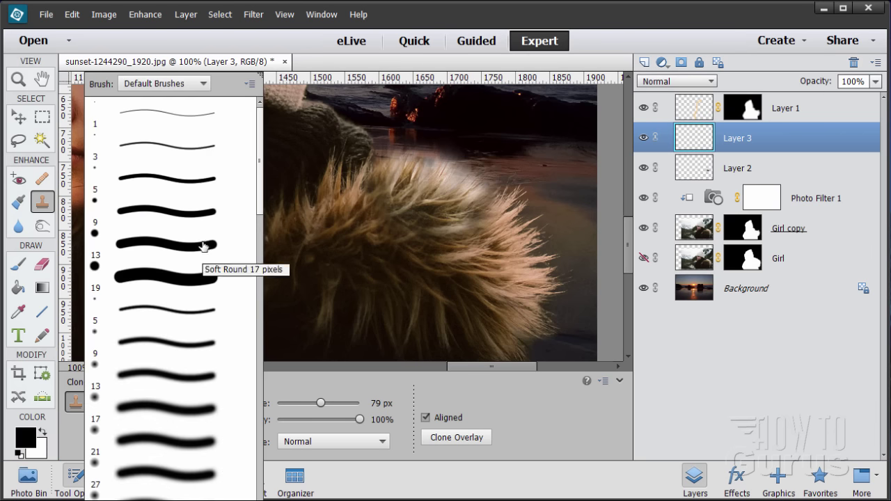
pyautogui.scroll(-4, 211, 174)
pyautogui.scroll(-8, 212, 175)
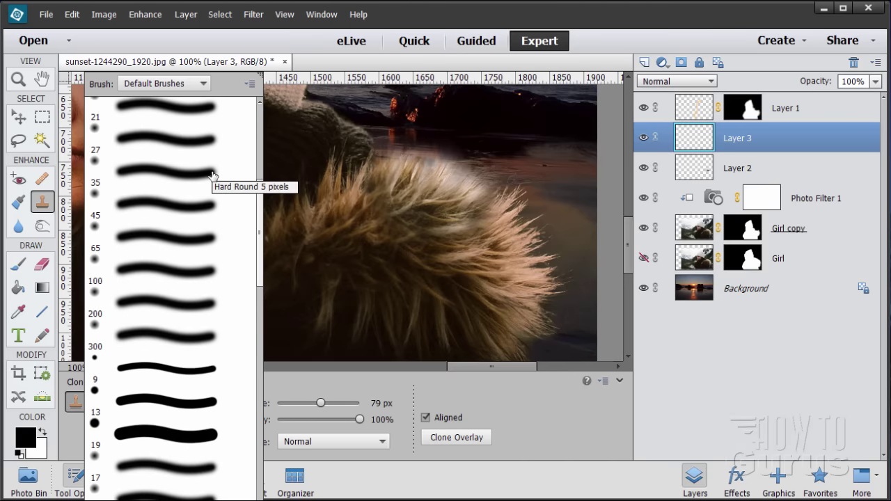
pyautogui.scroll(-10, 212, 175)
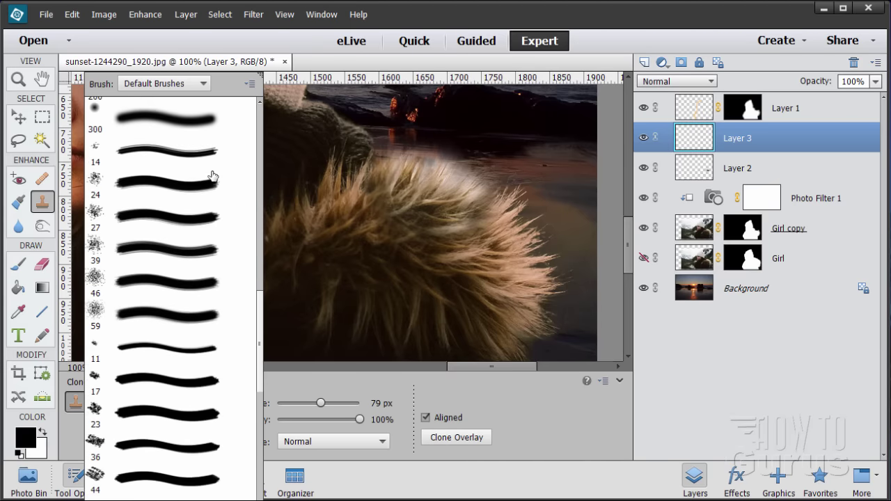
pyautogui.scroll(-10, 212, 176)
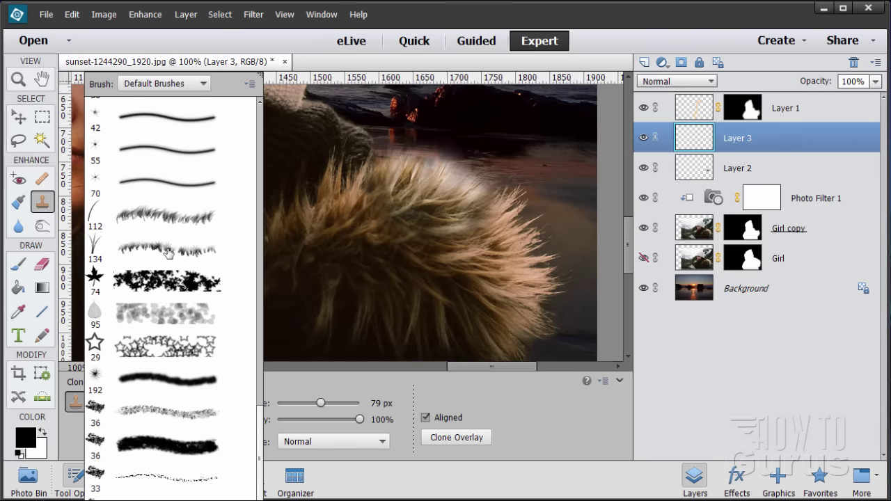
pyautogui.click(142, 253)
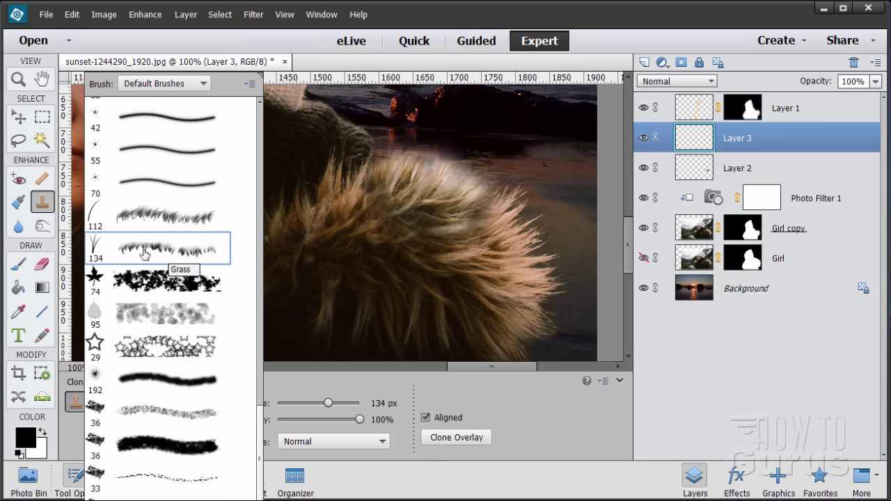
# Paint hair-like tufts on Layer 3 along the collar's upper edge using the Brush tool with the 134 px Grass tip
pyautogui.click(19, 266)
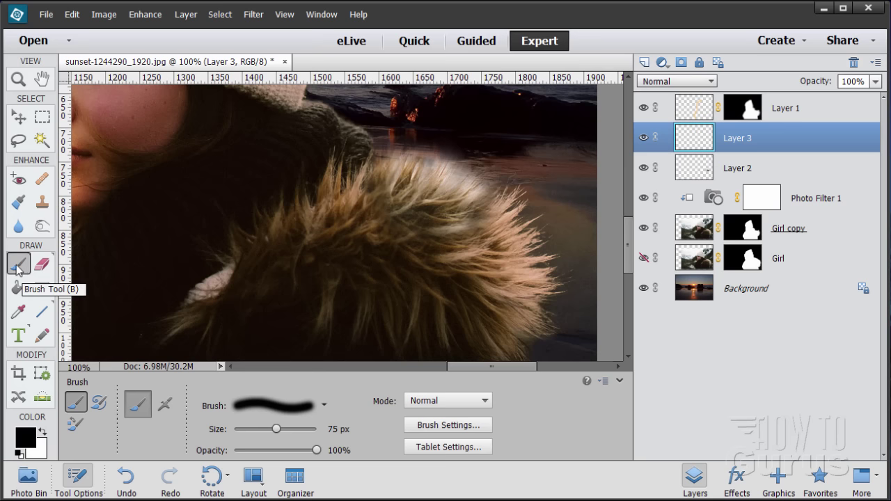
pyautogui.click(274, 402)
pyautogui.doubleClick(240, 248)
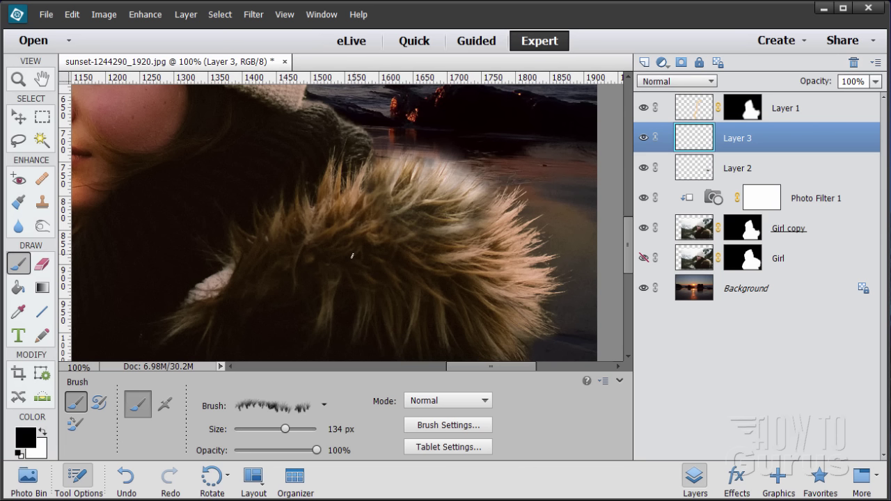
pyautogui.moveTo(409, 184)
pyautogui.mouseDown()
pyautogui.moveTo(447, 187)
pyautogui.moveTo(397, 168)
pyautogui.mouseUp()
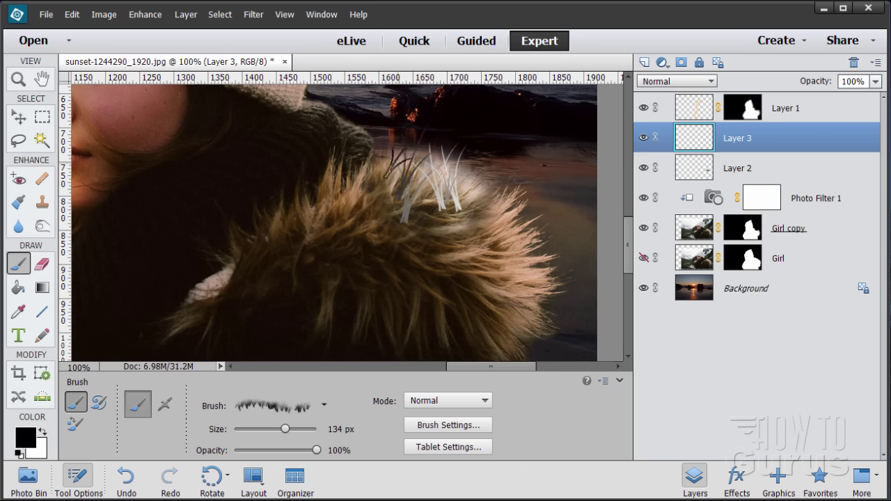
pyautogui.moveTo(435, 187)
pyautogui.mouseDown()
pyautogui.moveTo(466, 177)
pyautogui.moveTo(475, 189)
pyautogui.moveTo(485, 179)
pyautogui.moveTo(482, 199)
pyautogui.moveTo(501, 202)
pyautogui.mouseUp()
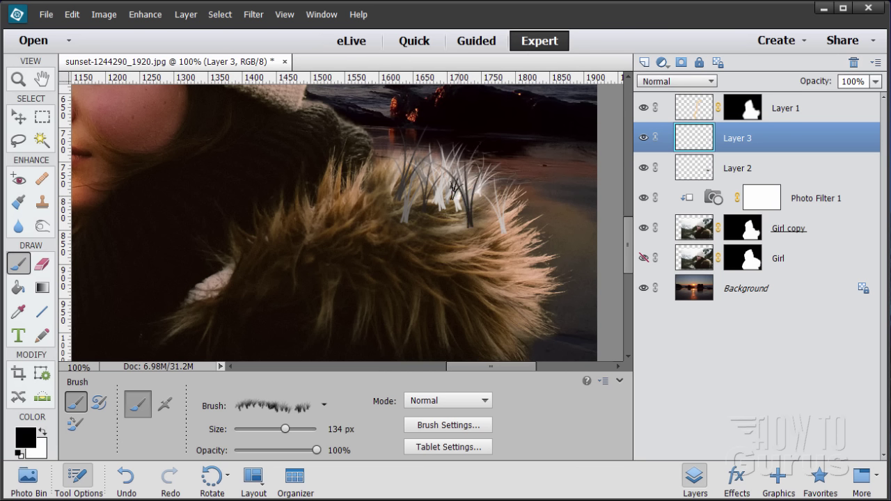
pyautogui.moveTo(403, 173)
pyautogui.mouseDown()
pyautogui.moveTo(380, 173)
pyautogui.moveTo(379, 160)
pyautogui.moveTo(389, 165)
pyautogui.mouseUp()
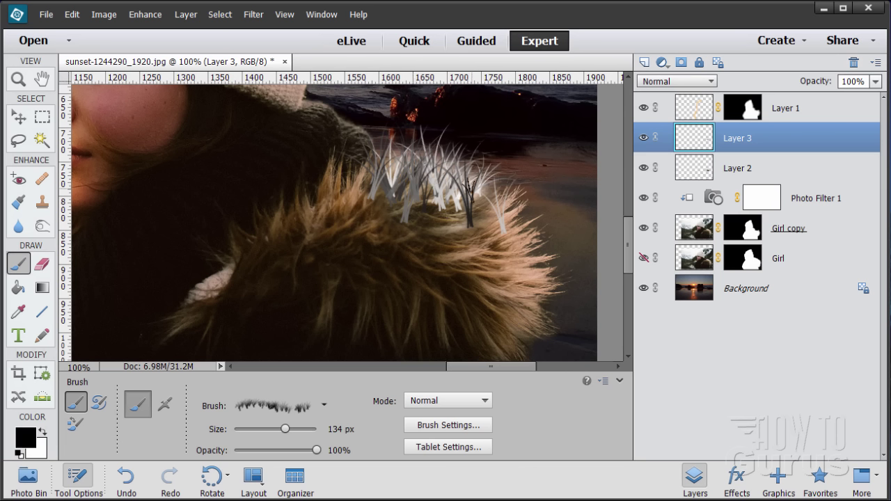
pyautogui.moveTo(485, 198); pyautogui.dragTo(478, 203)
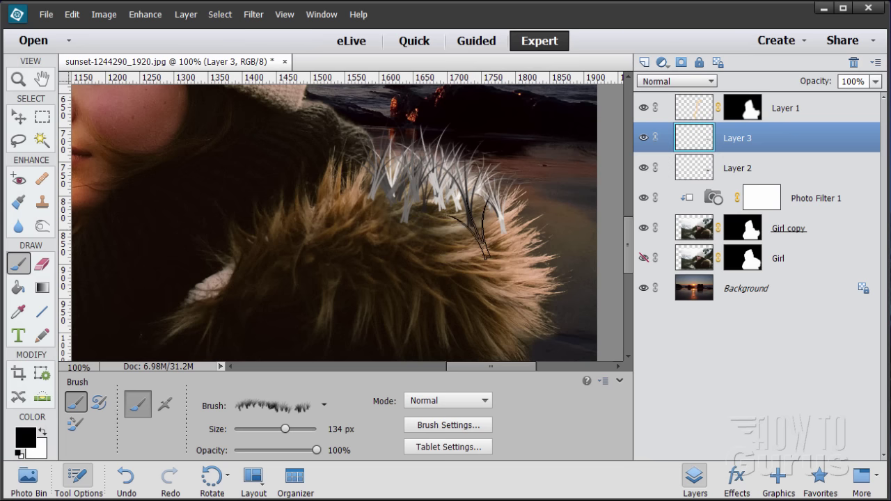
# Erase the thick bases of the painted grass blades on Layer 3 with a soft 101 px Eraser so only fine tips remain
pyautogui.click(43, 264)
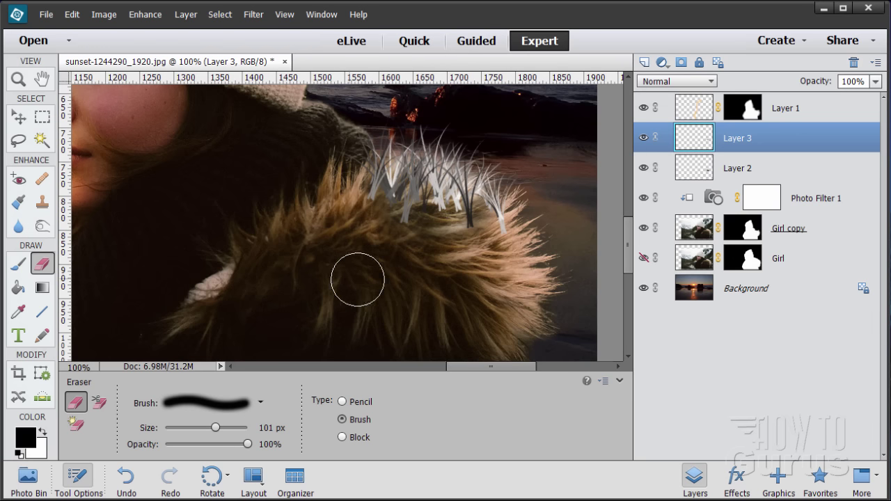
pyautogui.moveTo(400, 227)
pyautogui.mouseDown()
pyautogui.moveTo(387, 211)
pyautogui.moveTo(420, 220)
pyautogui.moveTo(430, 234)
pyautogui.moveTo(445, 226)
pyautogui.moveTo(487, 239)
pyautogui.moveTo(474, 240)
pyautogui.moveTo(440, 206)
pyautogui.moveTo(400, 202)
pyautogui.moveTo(367, 217)
pyautogui.moveTo(439, 236)
pyautogui.moveTo(488, 233)
pyautogui.moveTo(471, 231)
pyautogui.moveTo(481, 232)
pyautogui.moveTo(480, 222)
pyautogui.moveTo(480, 239)
pyautogui.moveTo(497, 242)
pyautogui.moveTo(503, 207)
pyautogui.moveTo(394, 166)
pyautogui.moveTo(519, 222)
pyautogui.moveTo(417, 162)
pyautogui.moveTo(450, 168)
pyautogui.moveTo(487, 197)
pyautogui.mouseUp()
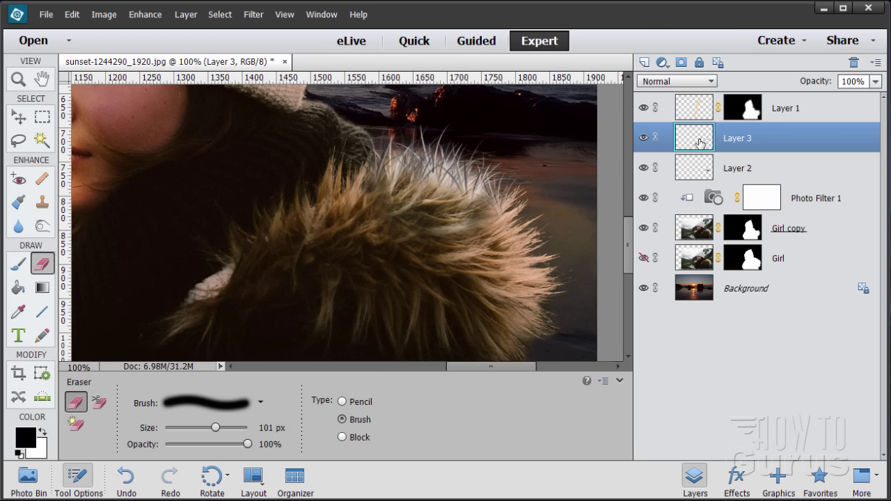
# Rename Layer 2 as "clone stamp" and Layer 3 as "grass brush"
pyautogui.click(745, 174)
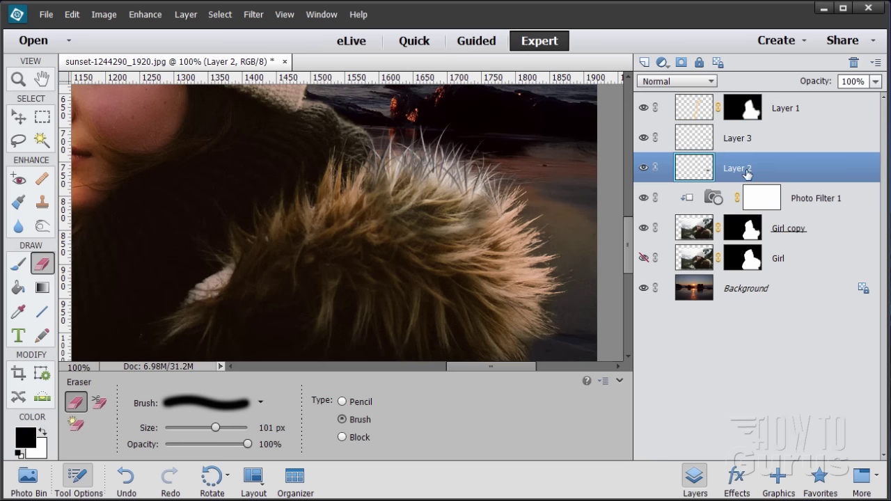
pyautogui.doubleClick(740, 170)
pyautogui.write('clone stamp')
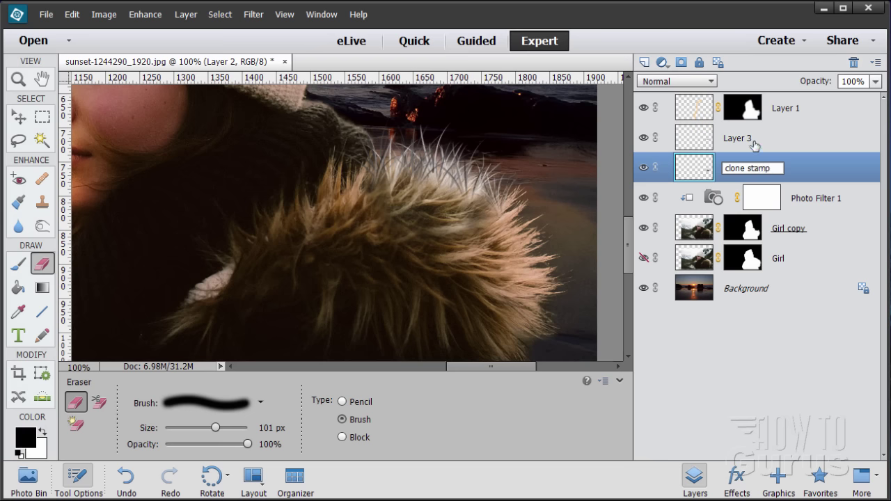
pyautogui.click(752, 142)
pyautogui.doubleClick(750, 139)
pyautogui.write('grass brush')
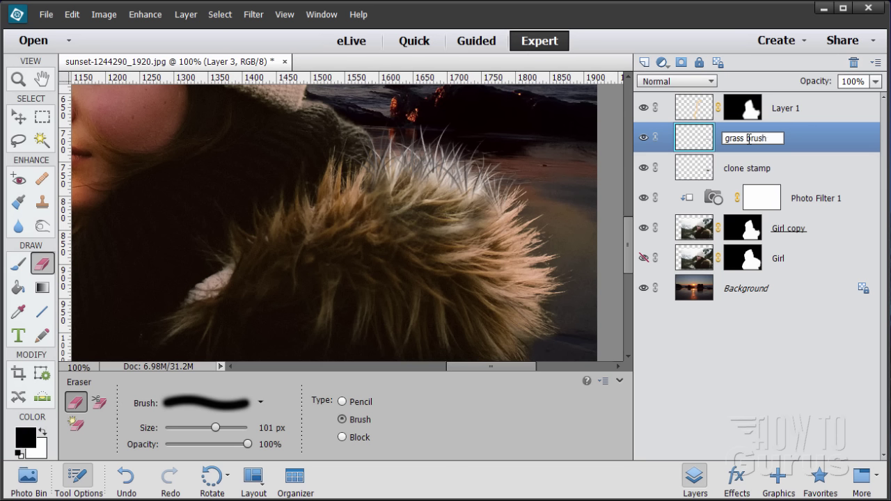
pyautogui.click(812, 135)
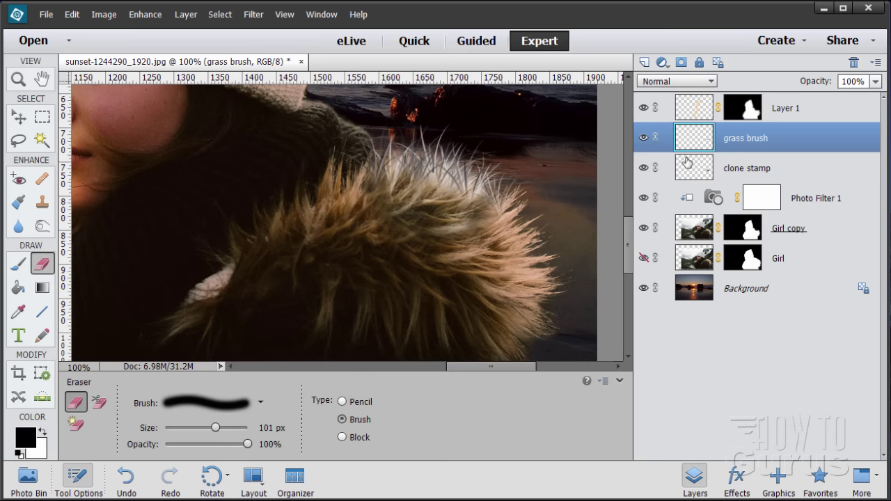
# Colorize the grass brush layer with Hue/Saturation, setting Hue to 22 and Saturation to 40
pyautogui.click(186, 21)
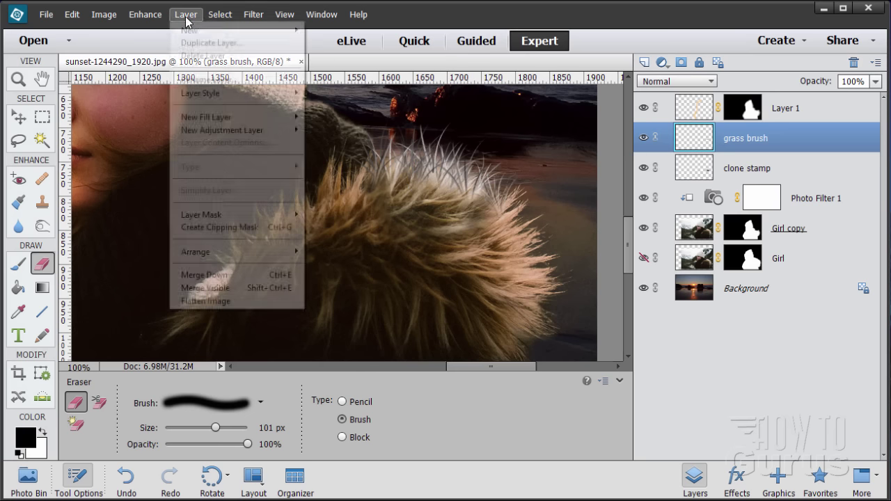
pyautogui.moveTo(154, 21)
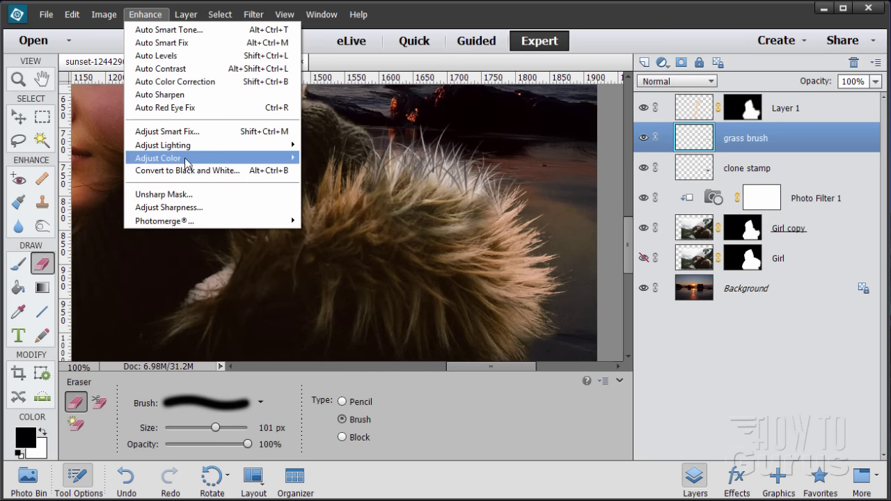
pyautogui.moveTo(190, 160)
pyautogui.click(337, 171)
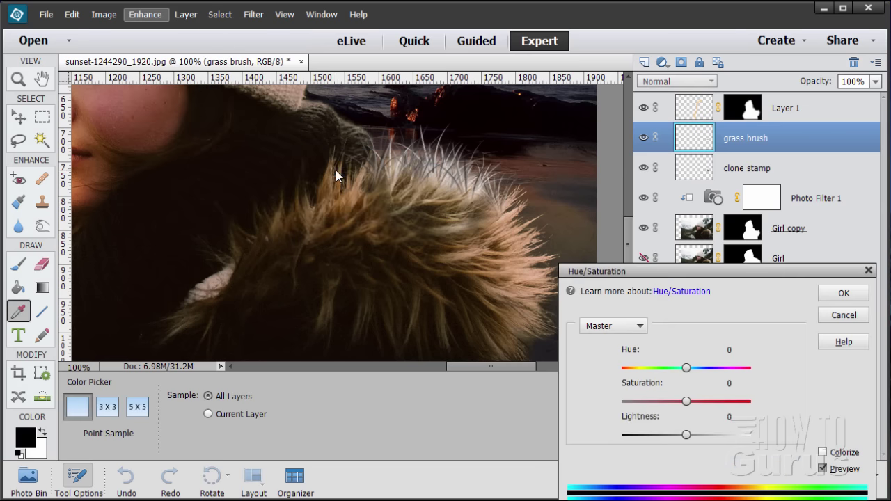
pyautogui.moveTo(653, 268); pyautogui.dragTo(600, 242)
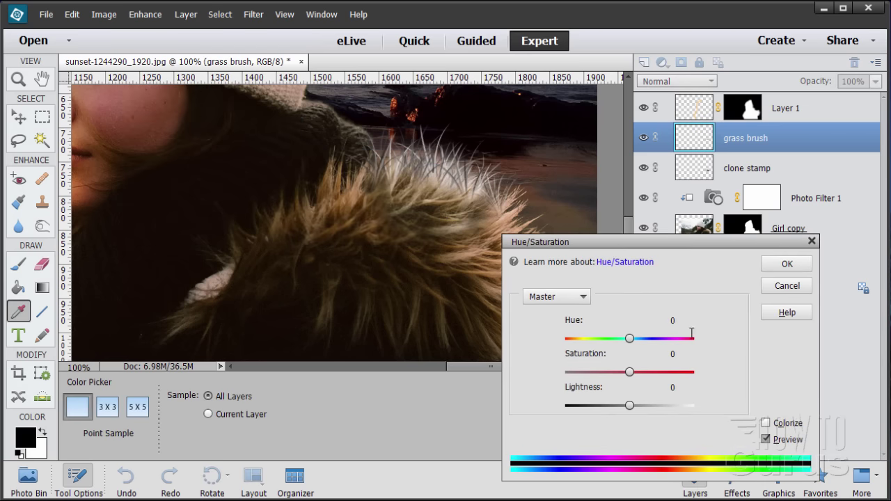
pyautogui.click(767, 424)
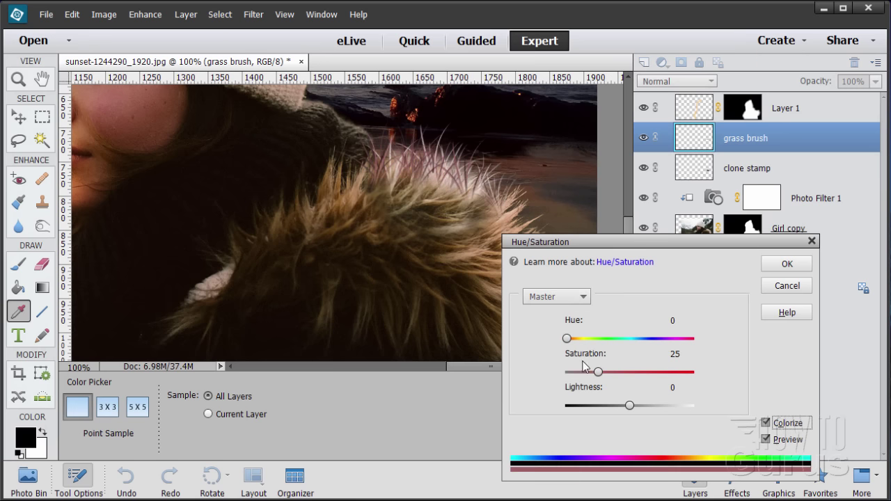
pyautogui.moveTo(568, 338); pyautogui.dragTo(574, 343)
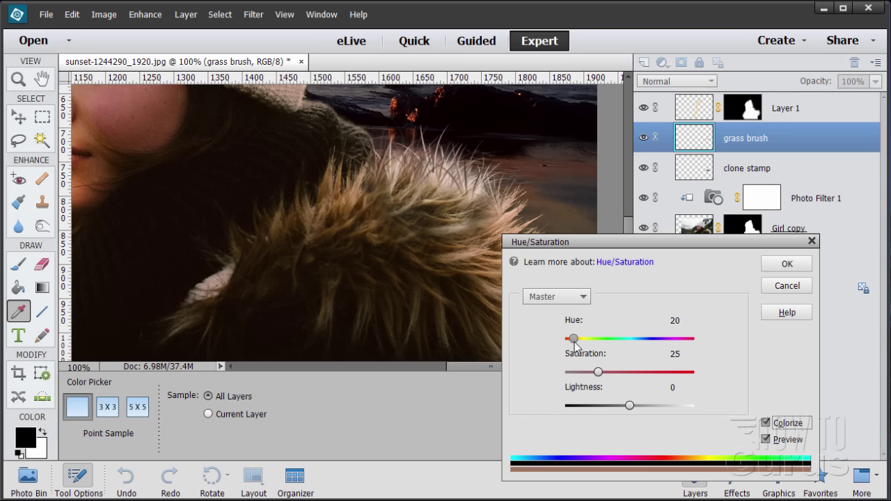
pyautogui.moveTo(590, 346); pyautogui.dragTo(572, 345)
pyautogui.moveTo(608, 378); pyautogui.dragTo(615, 376)
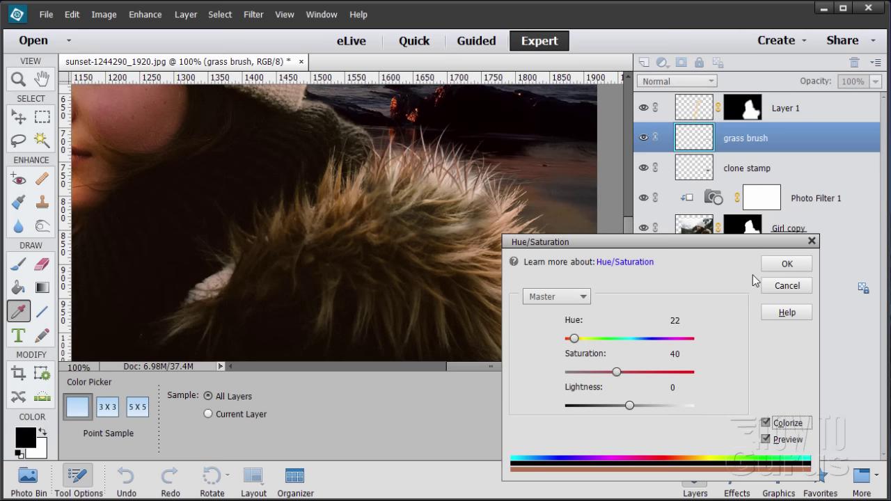
pyautogui.click(773, 266)
pyautogui.press('e')
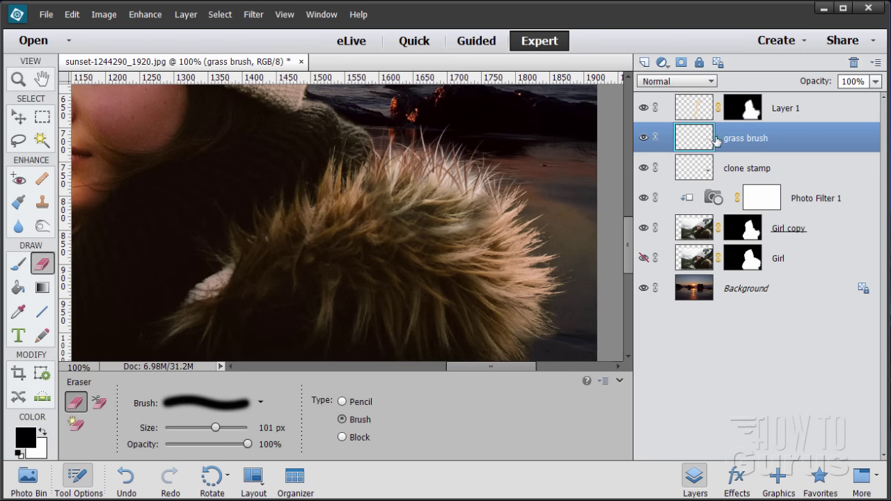
# Darken the painted hairs on the grass brush layer with a 47 px Burn tool set to Midtones at 100% exposure
pyautogui.click(43, 227)
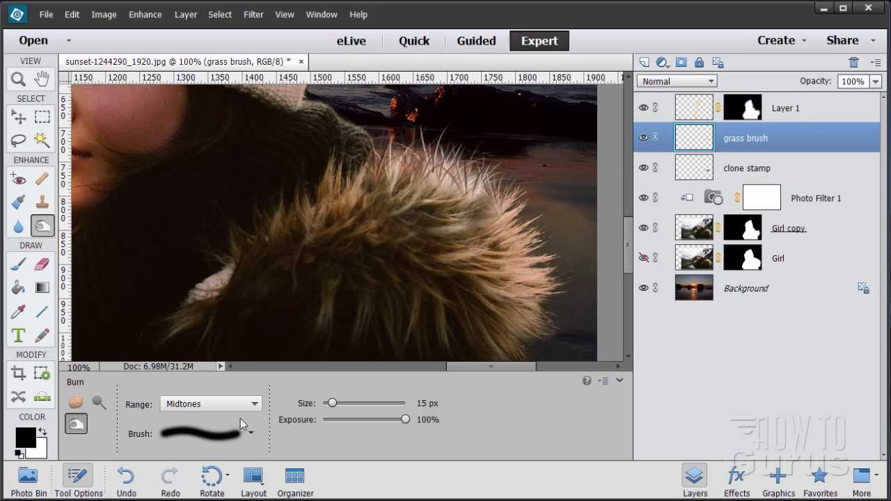
pyautogui.moveTo(337, 408); pyautogui.dragTo(355, 408)
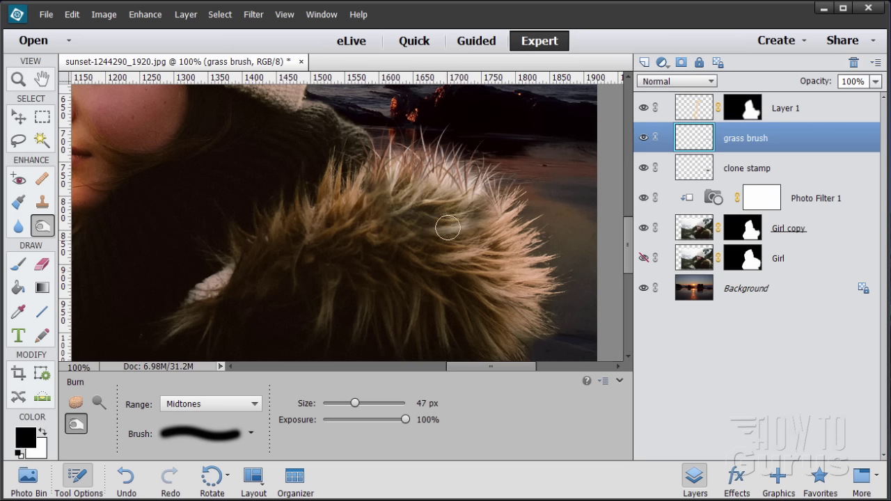
pyautogui.moveTo(448, 227)
pyautogui.mouseDown()
pyautogui.moveTo(444, 179)
pyautogui.moveTo(473, 199)
pyautogui.moveTo(418, 179)
pyautogui.moveTo(387, 181)
pyautogui.moveTo(390, 190)
pyautogui.moveTo(428, 179)
pyautogui.moveTo(474, 203)
pyautogui.moveTo(473, 193)
pyautogui.moveTo(399, 190)
pyautogui.moveTo(389, 181)
pyautogui.moveTo(387, 205)
pyautogui.moveTo(437, 185)
pyautogui.mouseUp()
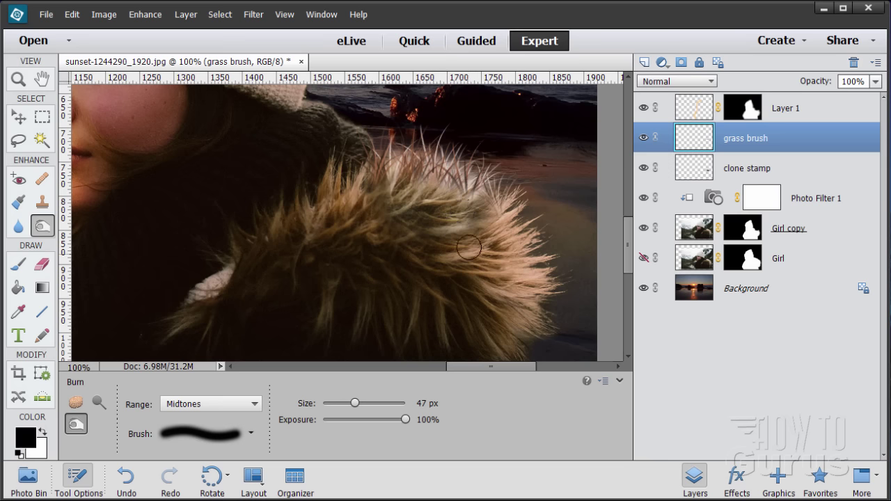
# Show the Girl layer and make it active as the source for sampling the collar fur
pyautogui.click(643, 259)
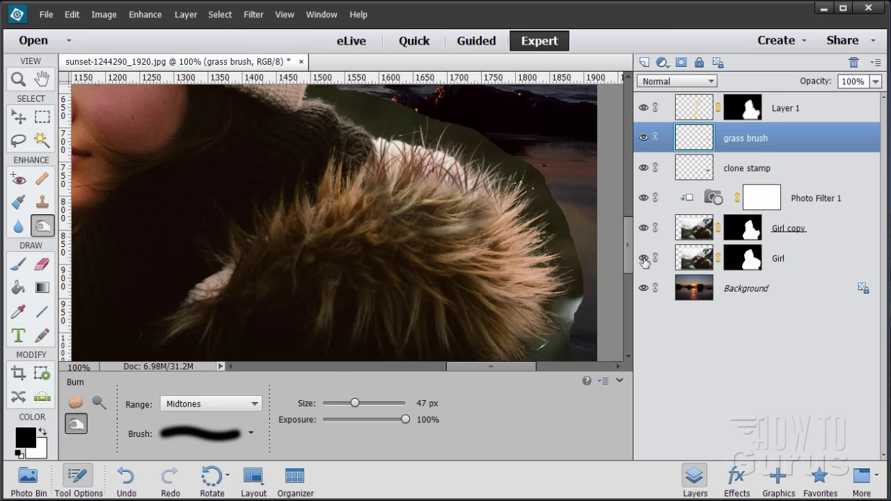
pyautogui.click(698, 265)
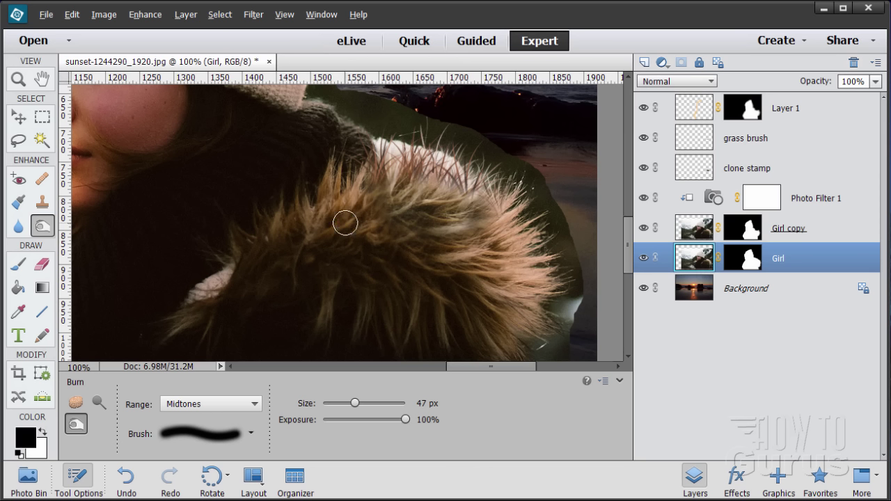
pyautogui.press('alt')
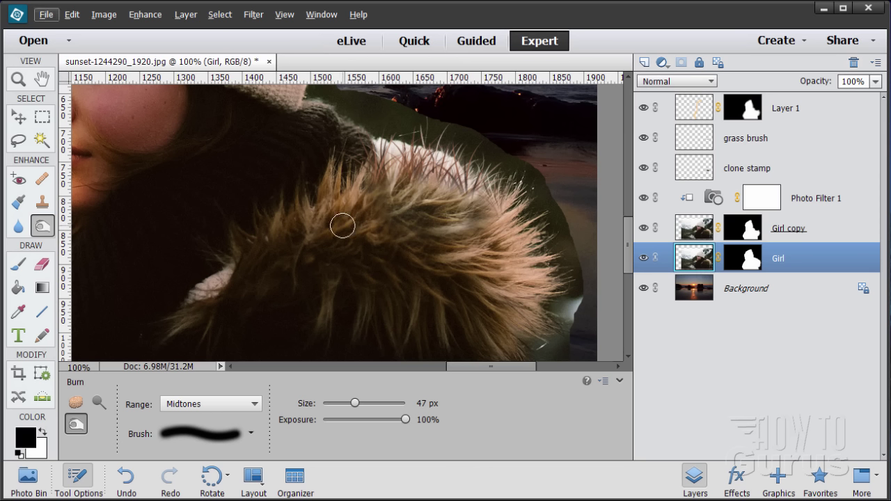
pyautogui.click(678, 259)
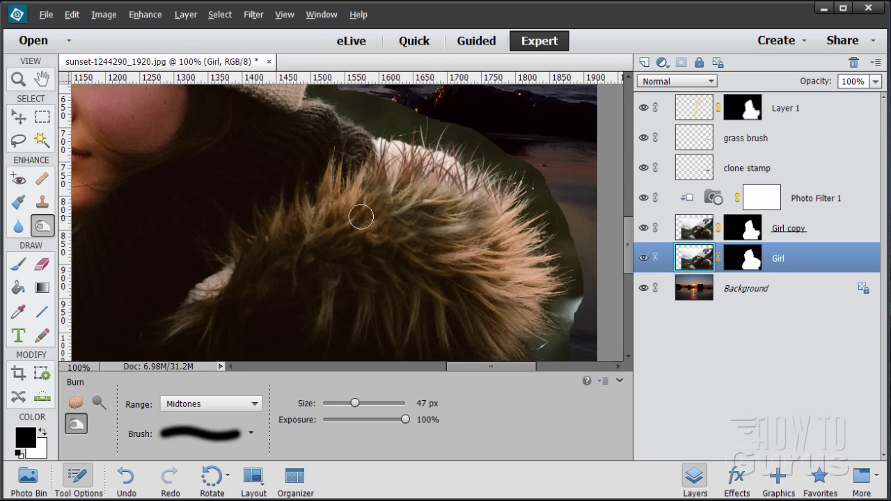
pyautogui.press('alt')
pyautogui.press('alt')
# Clone collar fur from the Girl layer onto the grass brush layer with a soft 53 px Clone Stamp, hiding the Girl layer before painting
pyautogui.click(39, 202)
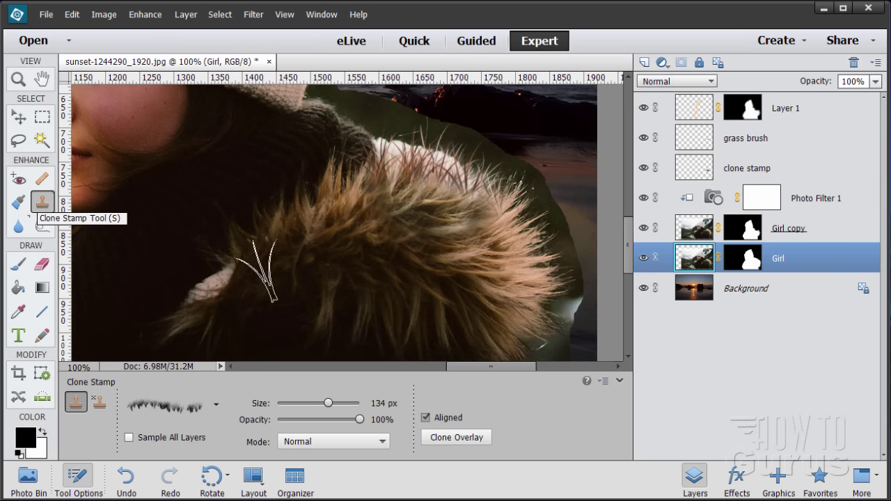
pyautogui.click(176, 408)
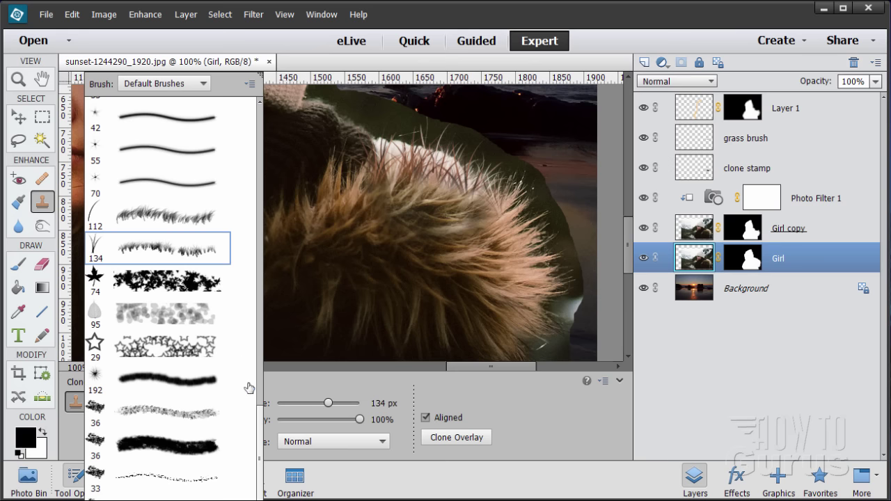
pyautogui.moveTo(260, 420); pyautogui.dragTo(262, 158)
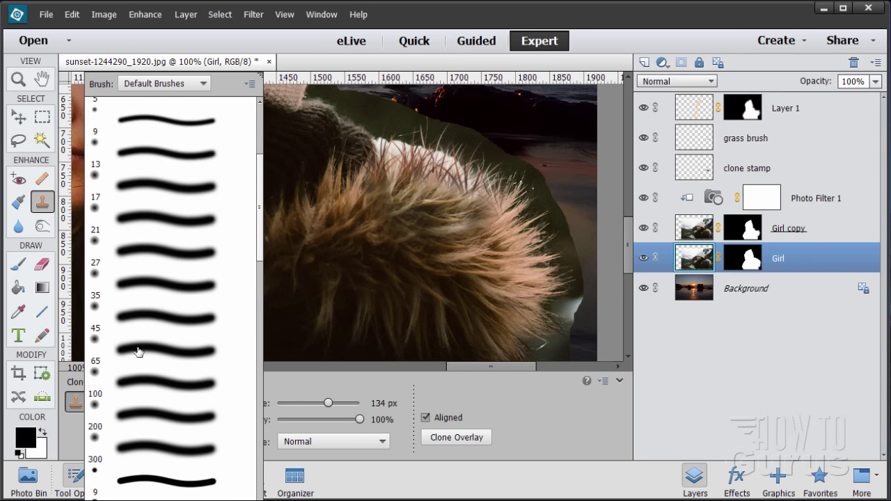
pyautogui.click(141, 415)
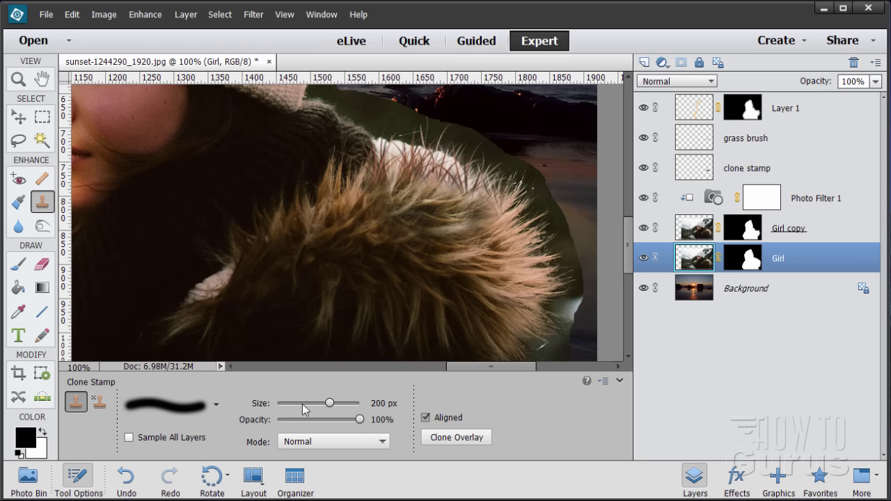
pyautogui.moveTo(292, 404); pyautogui.dragTo(317, 405)
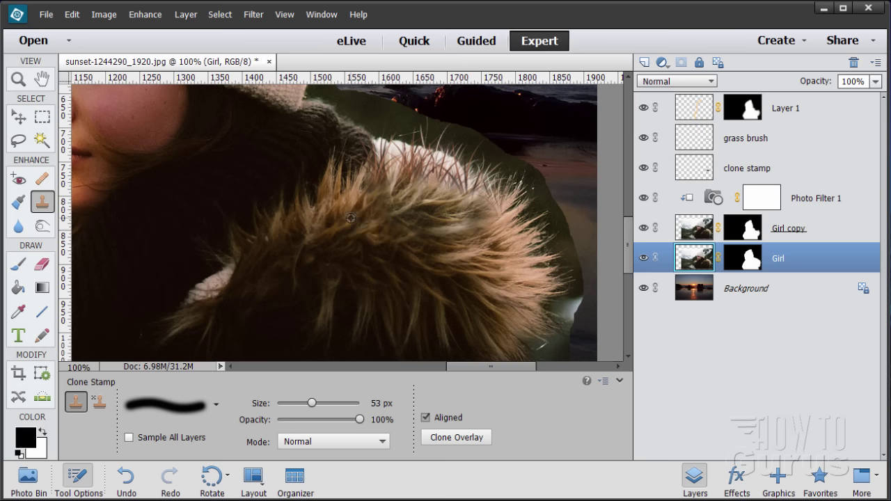
pyautogui.click(643, 258)
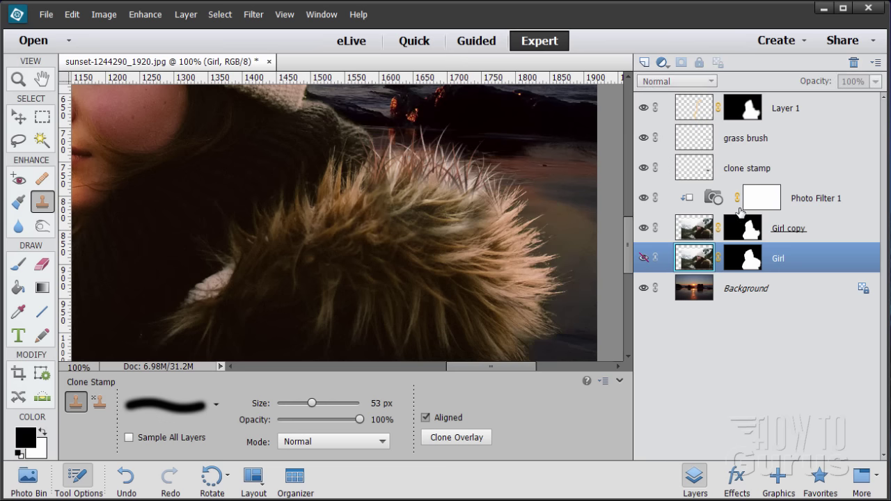
pyautogui.click(685, 144)
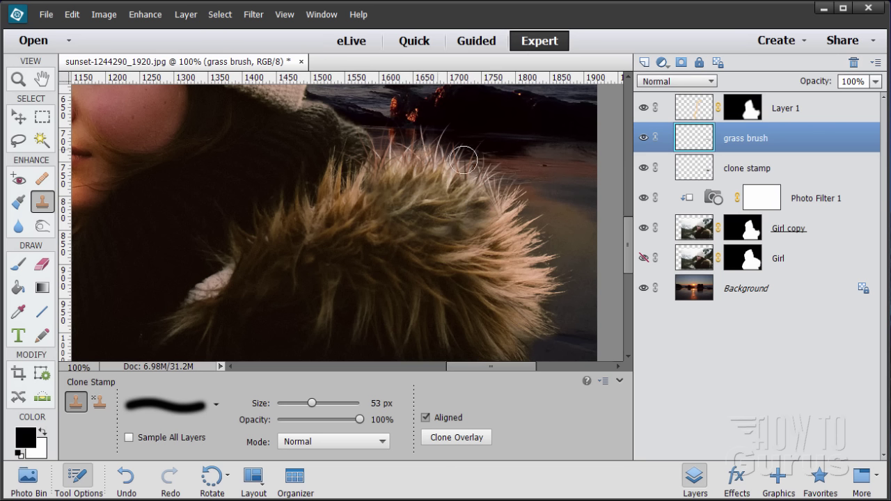
# Examine the whole composite and how the rebuilt collar fur blends in at reduced magnifications
pyautogui.press('z')
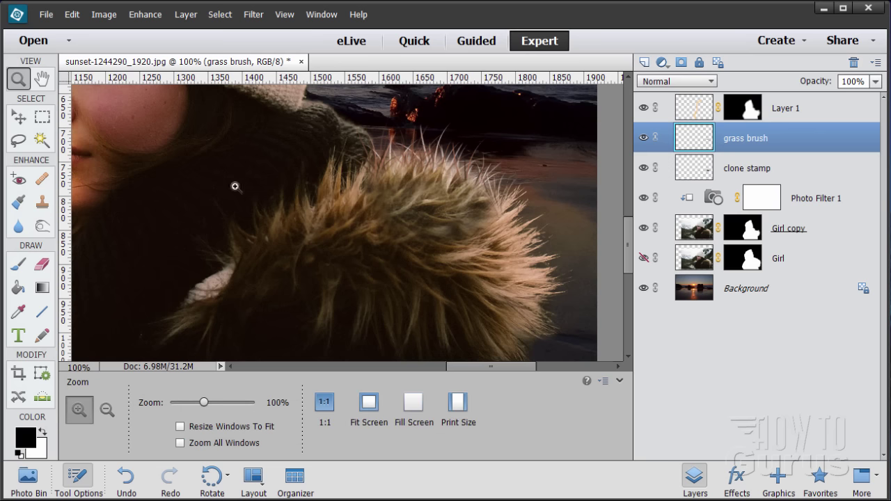
pyautogui.keyDown('alt'); pyautogui.click(338, 212); pyautogui.keyUp('alt')
pyautogui.keyDown('alt'); pyautogui.click(323, 211); pyautogui.keyUp('alt')
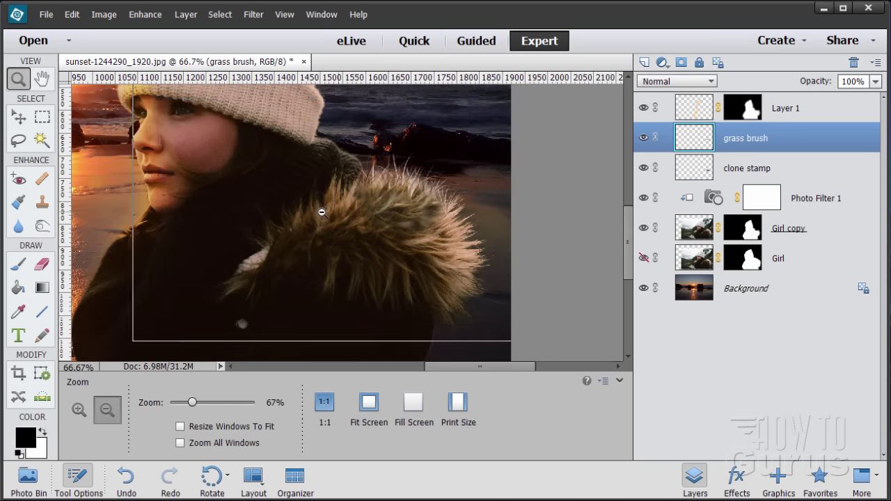
pyautogui.keyDown('alt'); pyautogui.click(306, 207); pyautogui.keyUp('alt')
pyautogui.keyDown('alt'); pyautogui.click(301, 206); pyautogui.keyUp('alt')
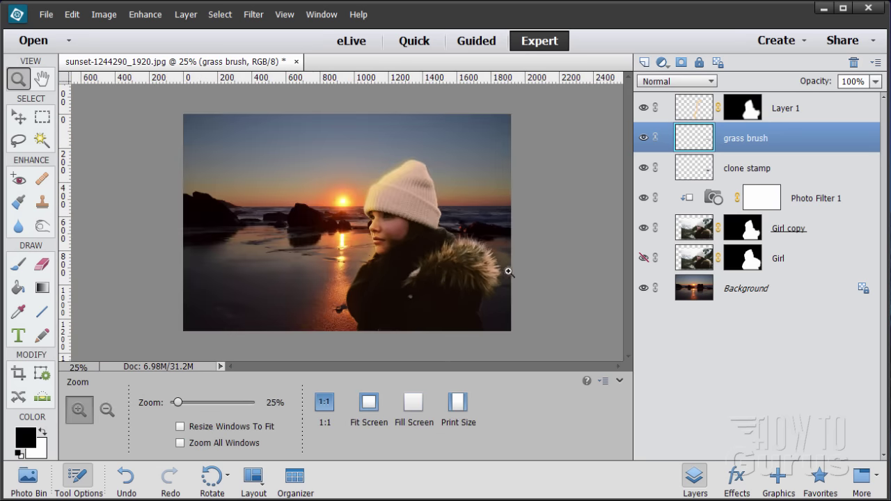
pyautogui.click(367, 214)
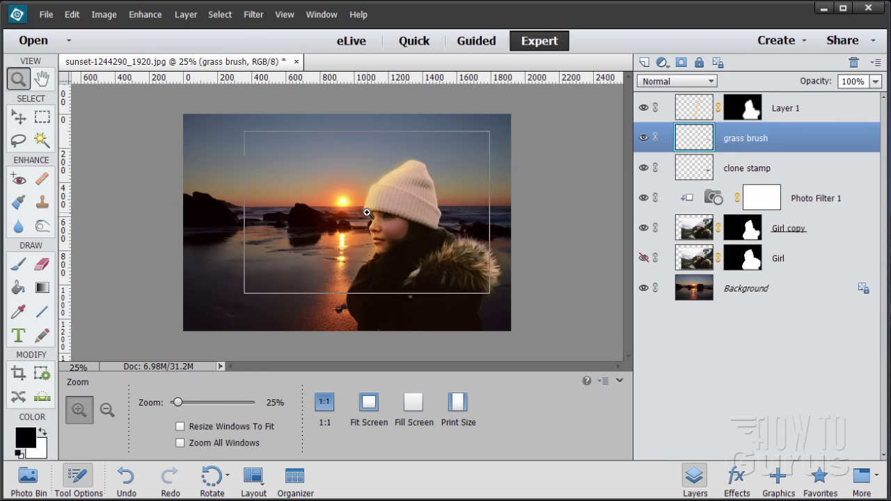
pyautogui.click(344, 218)
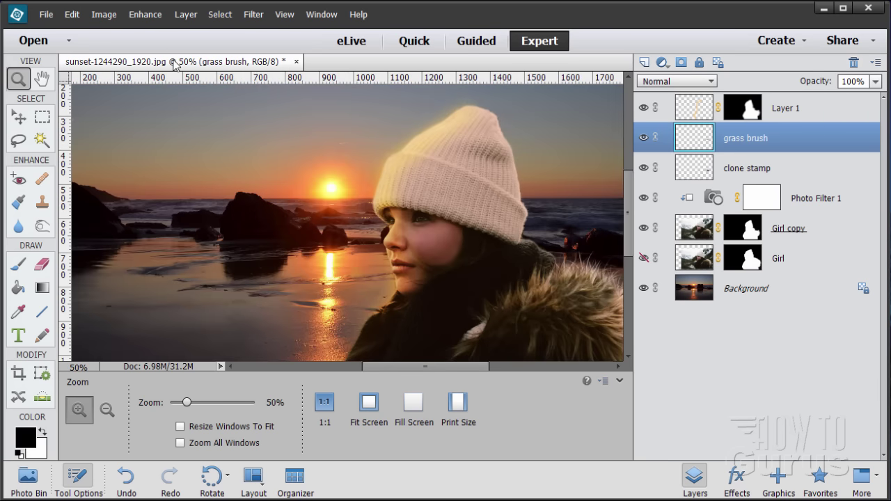
# Float the image in its own enlarged window and inspect the full composite and the glow around the hat at 100%
pyautogui.moveTo(174, 65); pyautogui.dragTo(198, 25)
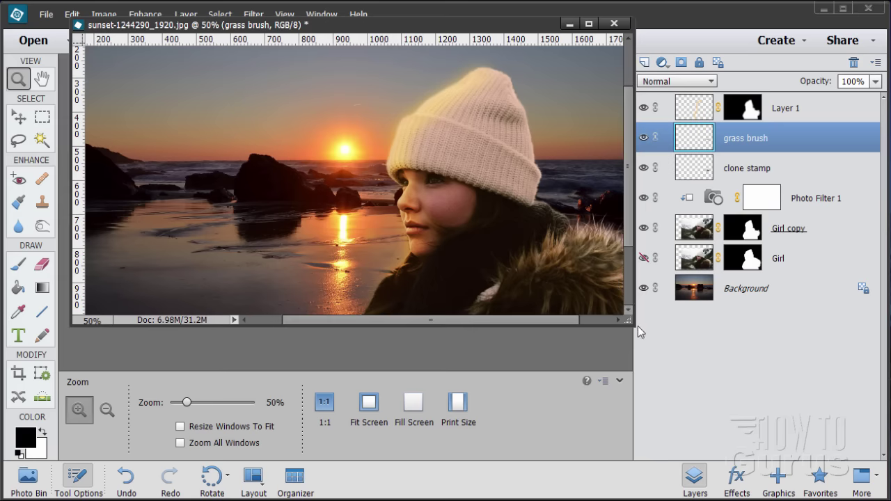
pyautogui.moveTo(631, 323); pyautogui.dragTo(778, 495)
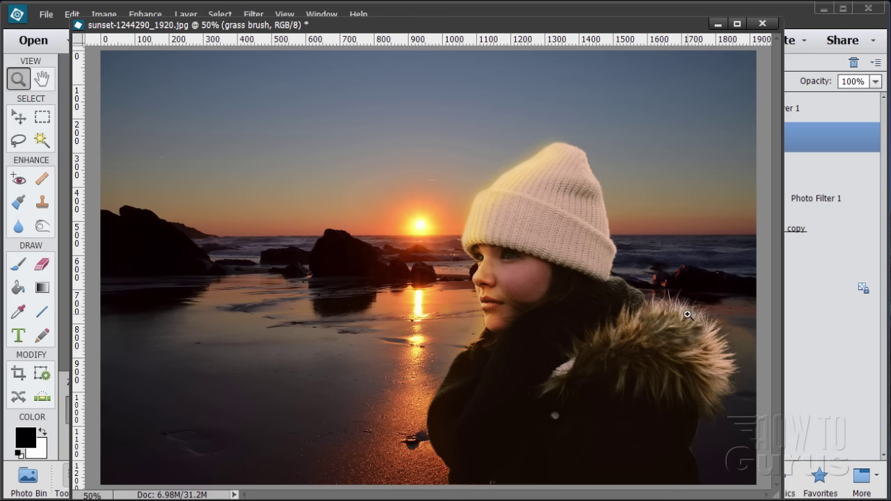
pyautogui.click(573, 197)
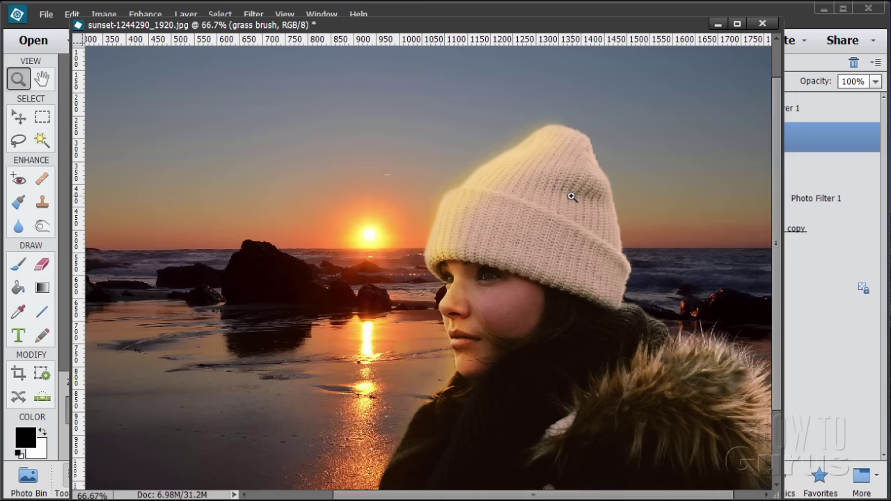
pyautogui.click(536, 184)
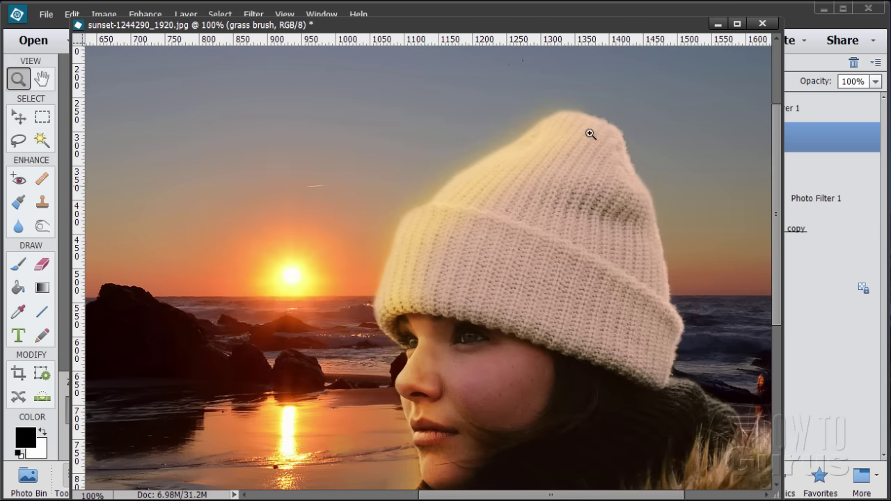
# Make Layer 1's mask active for editing and set the foreground color to black
pyautogui.moveTo(615, 29); pyautogui.dragTo(517, 23)
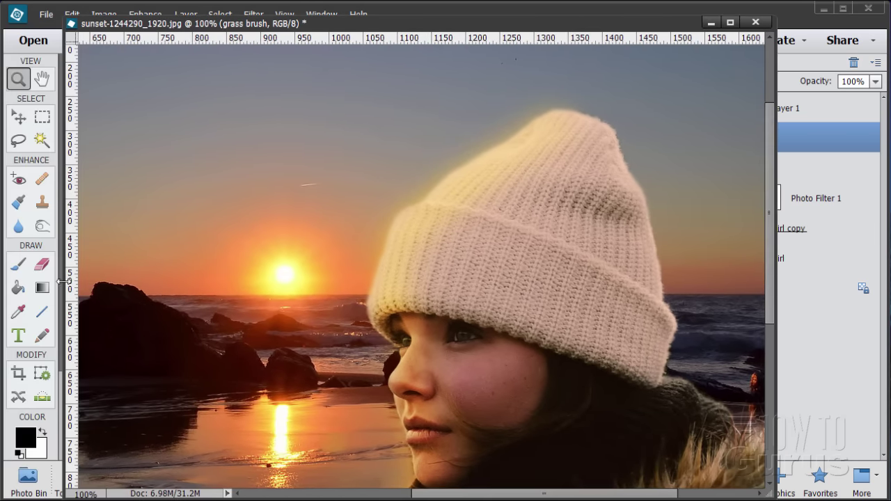
pyautogui.moveTo(63, 282); pyautogui.dragTo(392, 281)
pyautogui.moveTo(634, 36); pyautogui.dragTo(325, 28)
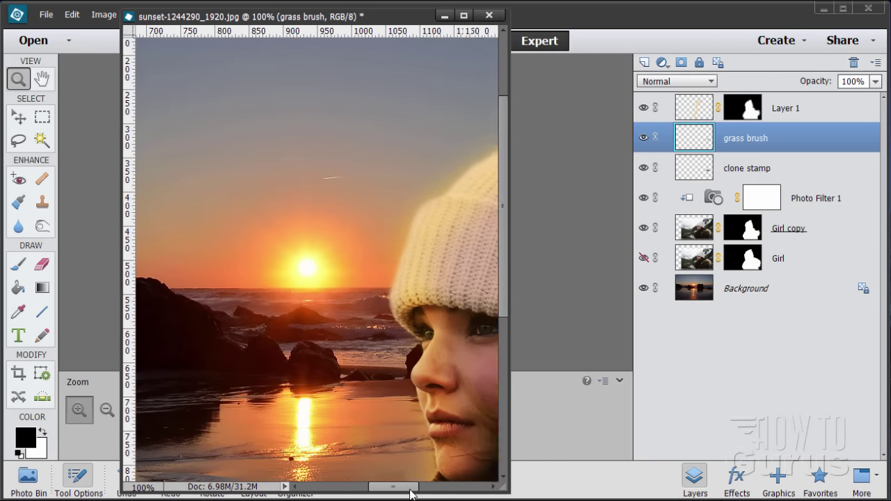
pyautogui.moveTo(410, 489); pyautogui.dragTo(436, 489)
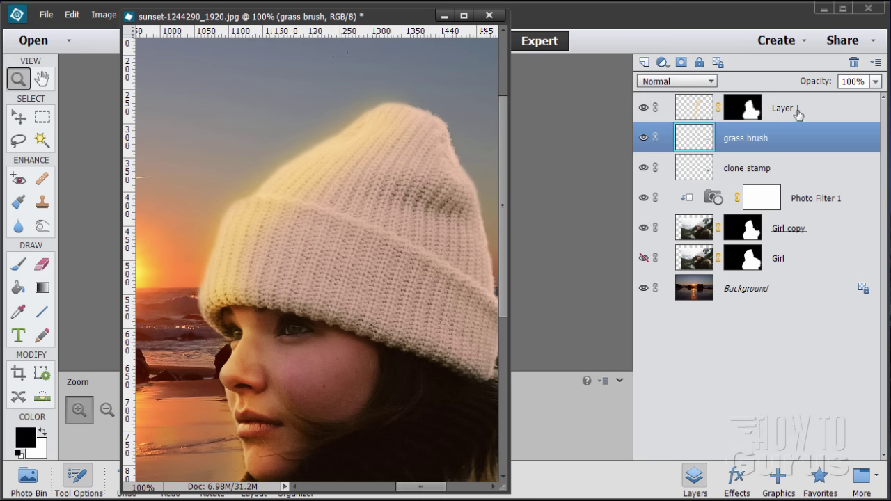
pyautogui.click(798, 114)
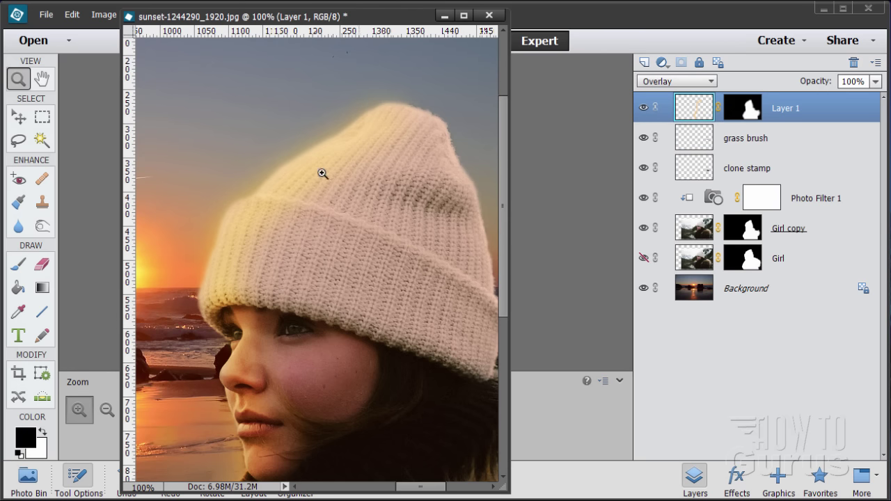
pyautogui.click(752, 112)
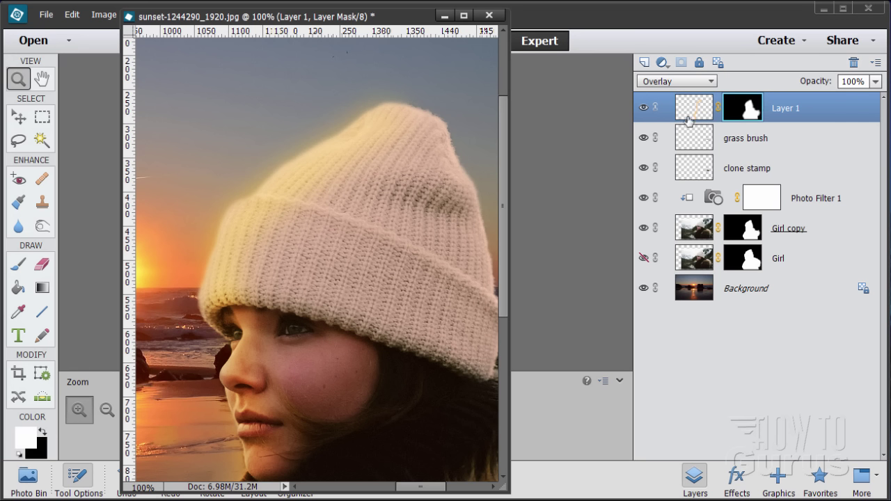
pyautogui.click(43, 434)
pyautogui.click(28, 443)
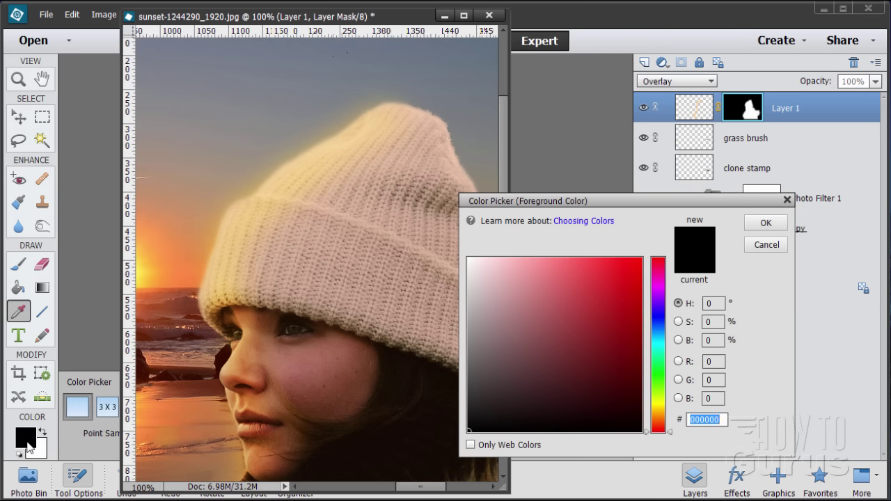
pyautogui.click(766, 223)
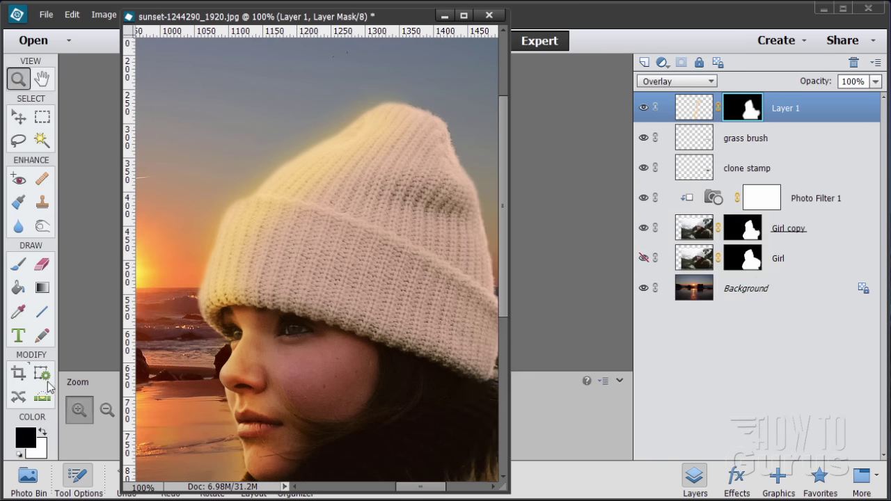
# Paint black over the knit hat on Layer 1's mask with a soft 150 px brush, confining the yellow glow to the hat's edge
pyautogui.click(19, 264)
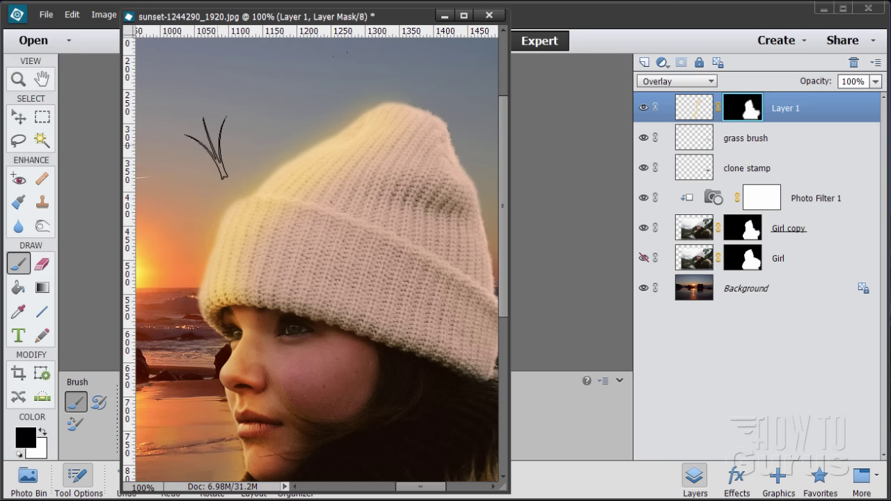
pyautogui.moveTo(390, 16); pyautogui.dragTo(691, 11)
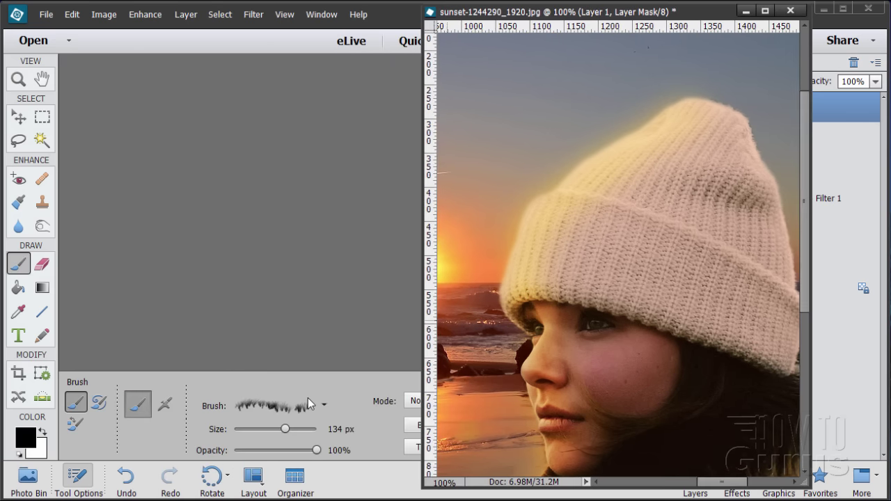
pyautogui.click(277, 407)
pyautogui.moveTo(369, 384); pyautogui.dragTo(362, 122)
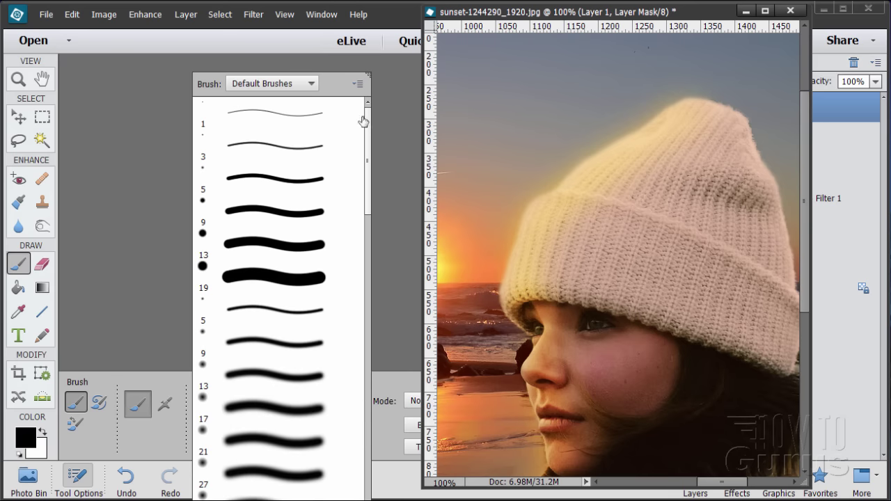
pyautogui.doubleClick(247, 467)
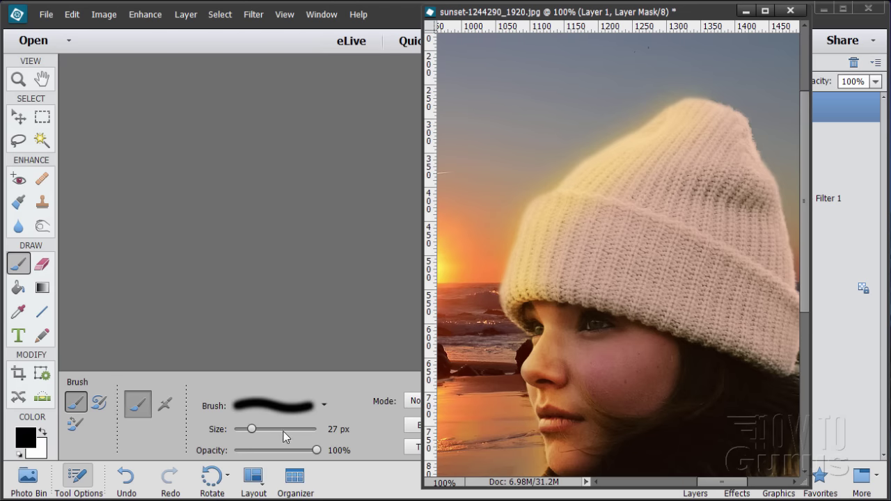
pyautogui.moveTo(254, 431)
pyautogui.mouseDown()
pyautogui.moveTo(292, 429)
pyautogui.moveTo(285, 429)
pyautogui.mouseUp()
pyautogui.moveTo(286, 429); pyautogui.dragTo(290, 429)
pyautogui.click(354, 429)
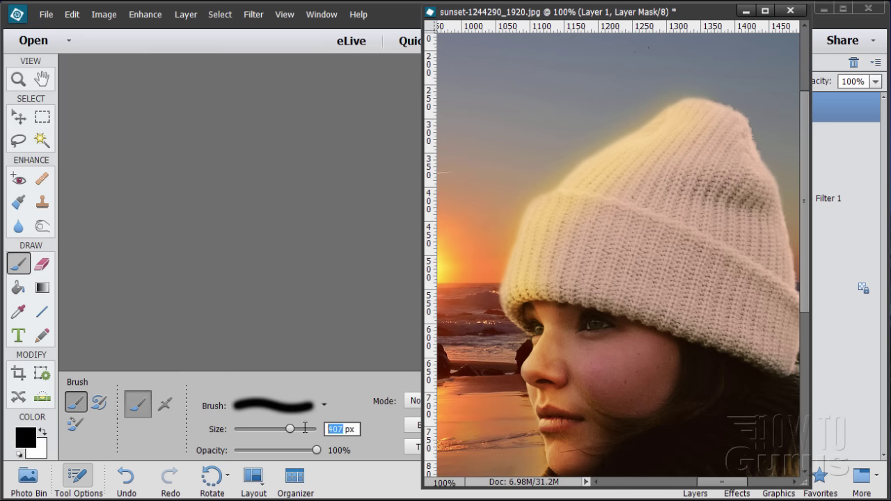
pyautogui.write('150')
pyautogui.press('Return')
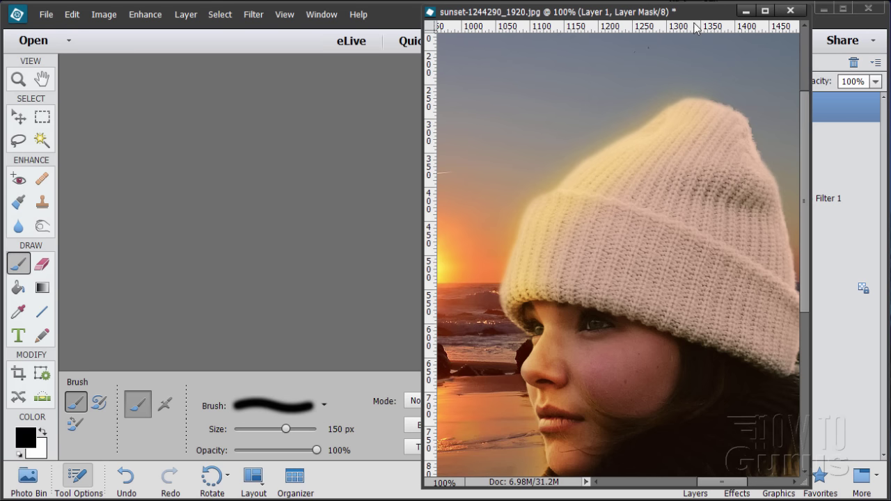
pyautogui.moveTo(692, 12)
pyautogui.mouseDown()
pyautogui.moveTo(519, 39)
pyautogui.moveTo(340, 34)
pyautogui.mouseUp()
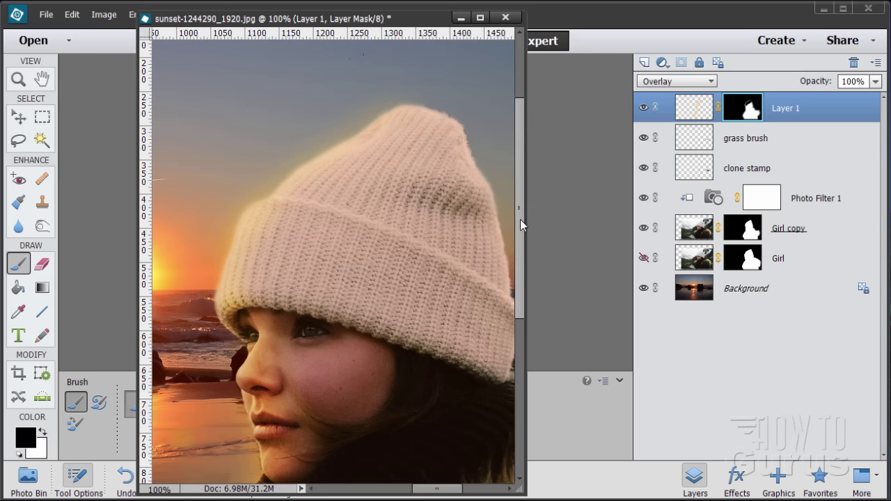
# Apply a very slight Gaussian Blur to the grass brush layer to soften the added collar fur strands
pyautogui.scroll(-2, 520, 220)
pyautogui.scroll(-1, 531, 274)
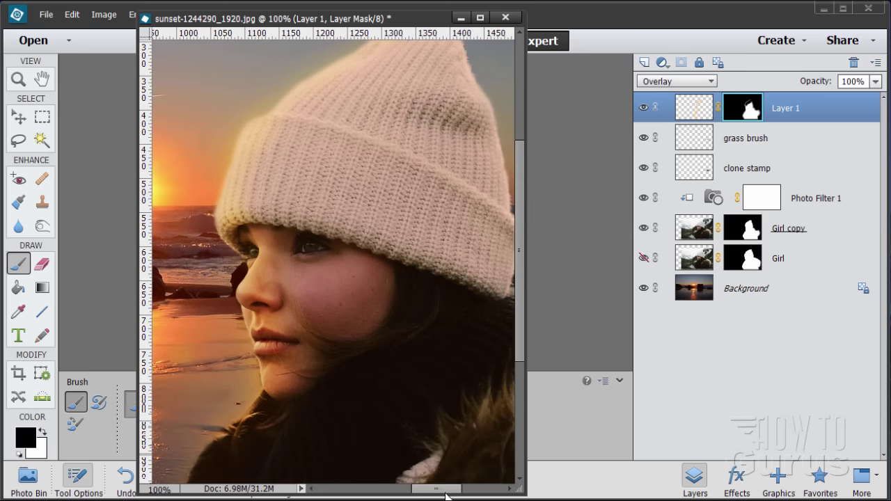
pyautogui.moveTo(445, 492); pyautogui.dragTo(486, 492)
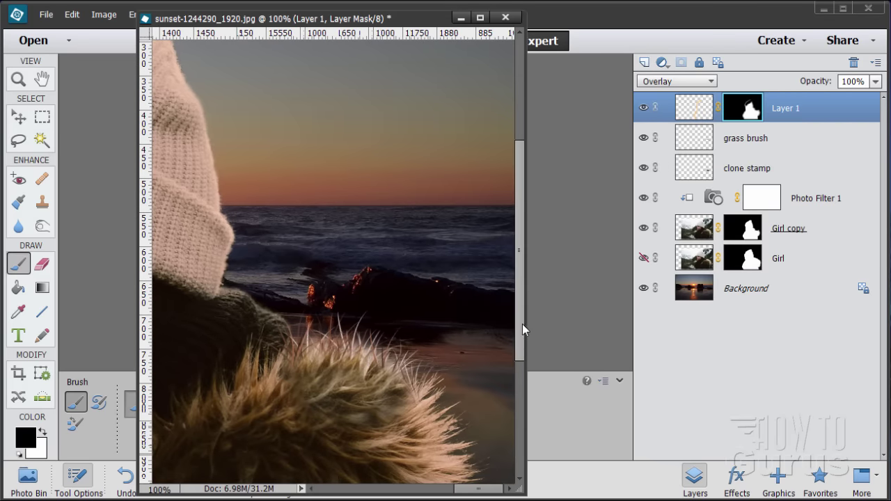
pyautogui.moveTo(523, 324); pyautogui.dragTo(526, 363)
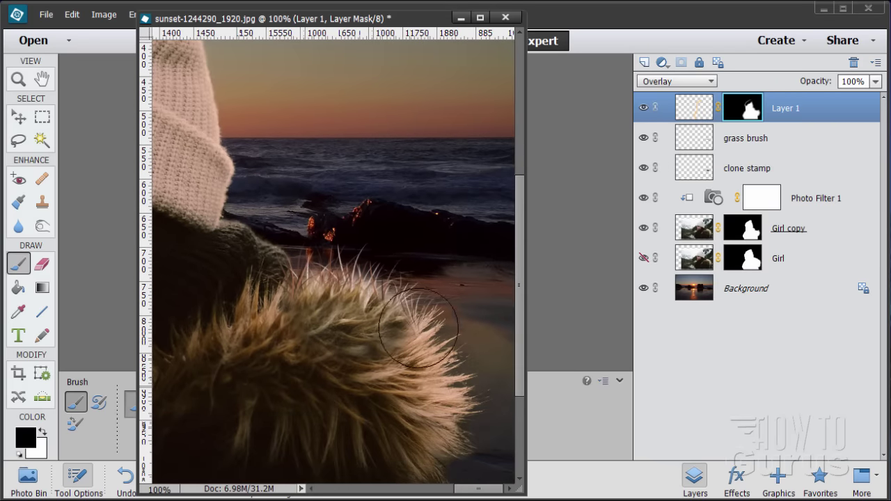
pyautogui.click(19, 117)
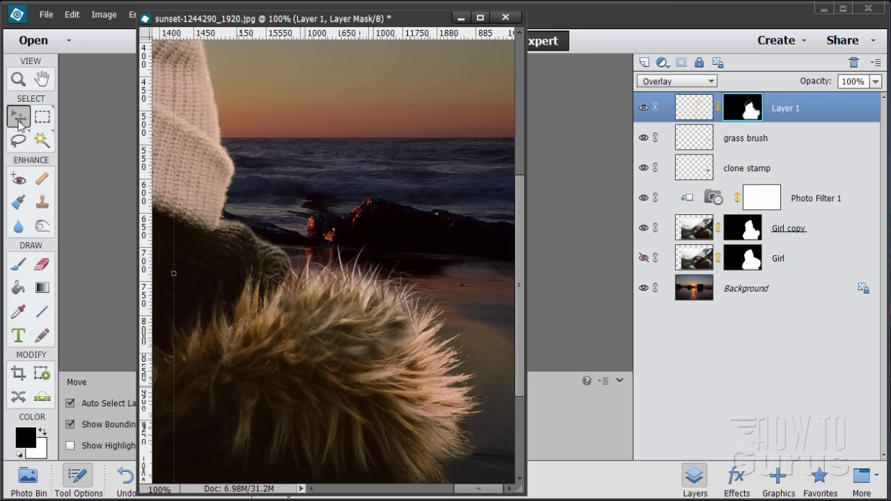
pyautogui.click(747, 139)
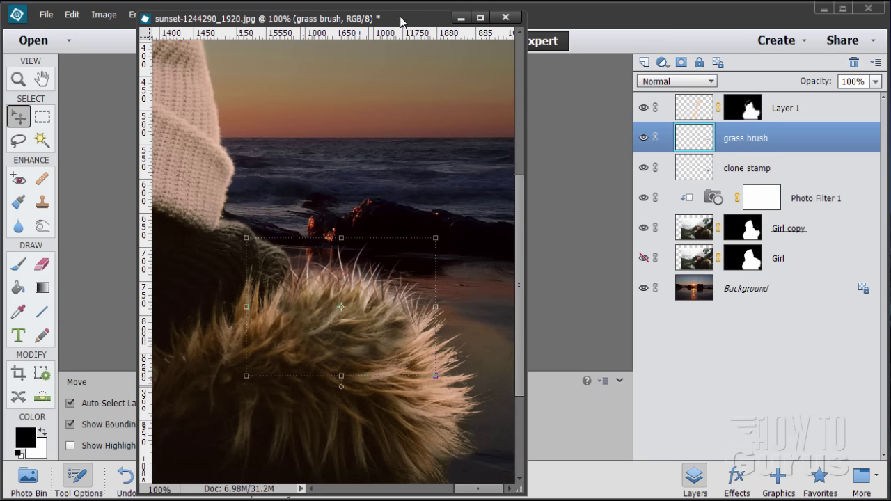
pyautogui.moveTo(401, 22); pyautogui.dragTo(399, 38)
pyautogui.click(253, 15)
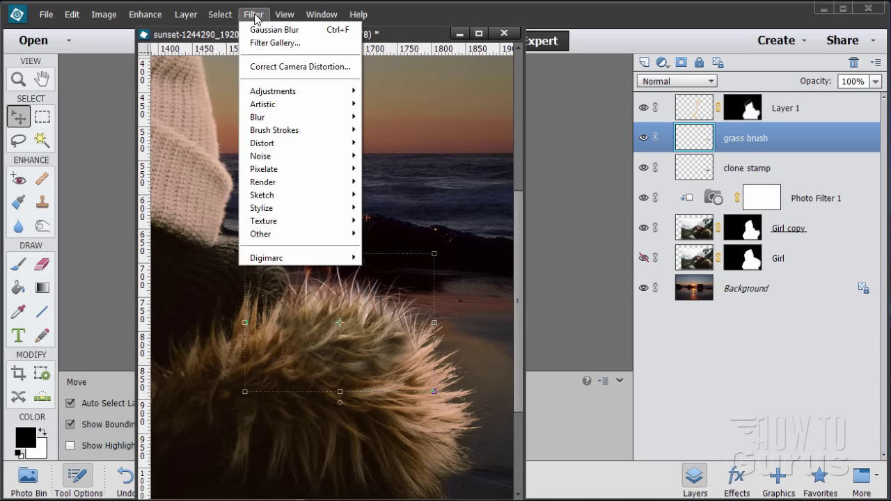
pyautogui.moveTo(261, 117)
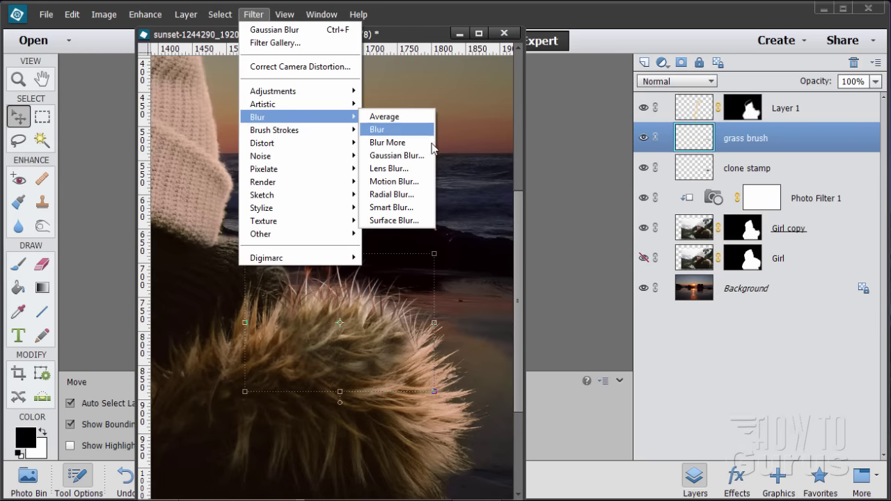
pyautogui.click(412, 156)
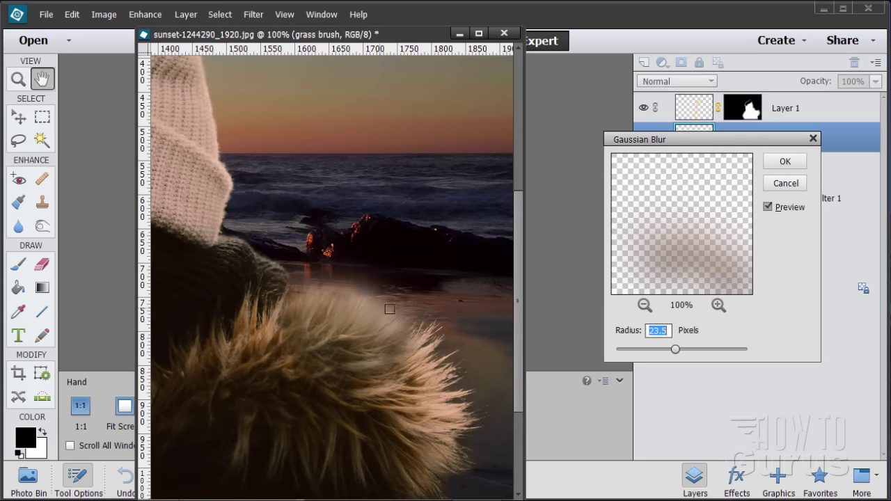
pyautogui.moveTo(675, 348); pyautogui.dragTo(597, 358)
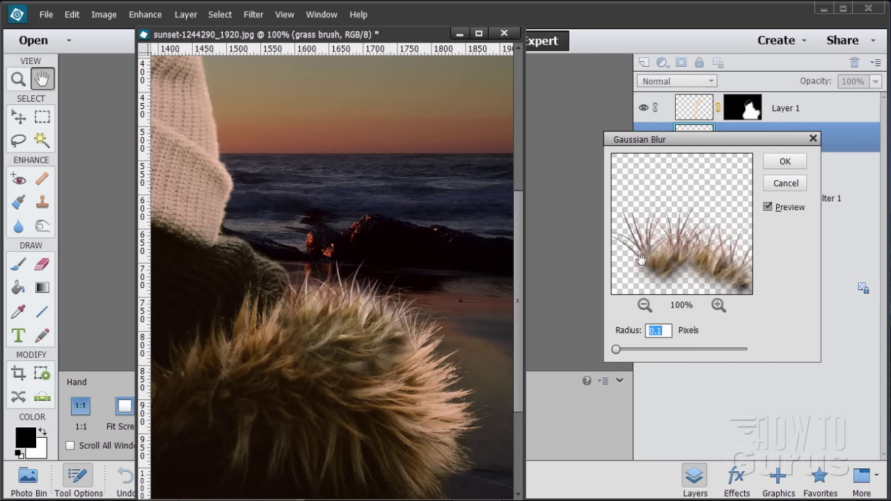
pyautogui.moveTo(616, 354); pyautogui.dragTo(622, 354)
pyautogui.click(778, 164)
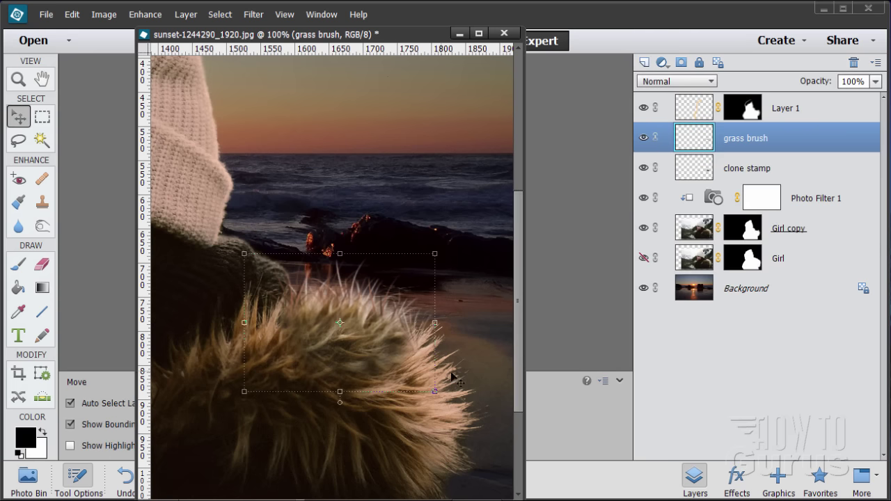
# Soften the outer edge of the collar fur on the Girl copy layer using the Blur tool with a soft 53 px brush at 100% strength
pyautogui.click(699, 233)
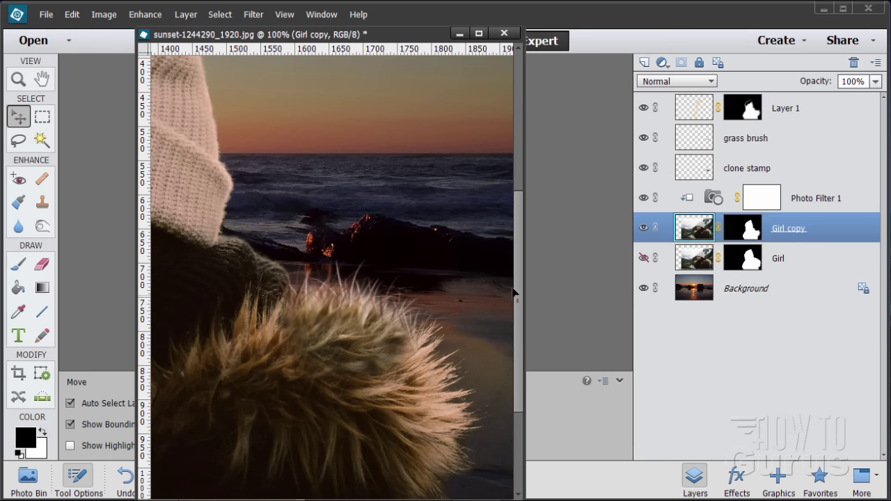
pyautogui.moveTo(520, 245); pyautogui.dragTo(531, 326)
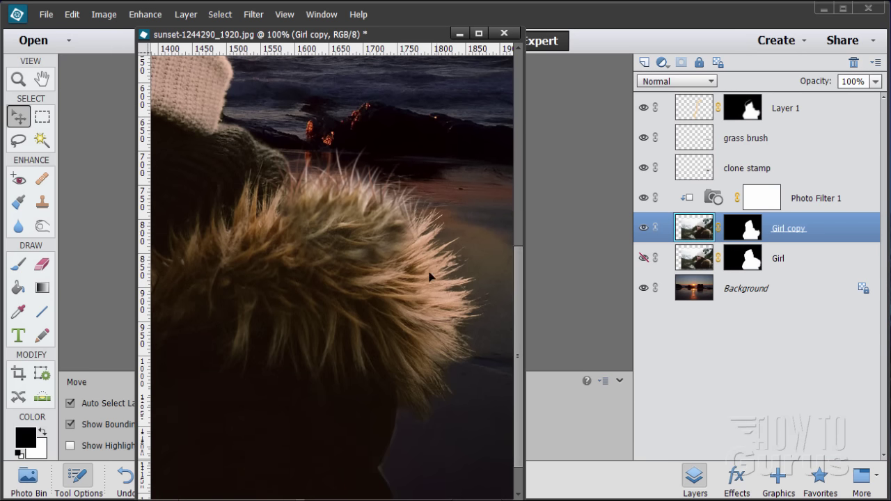
pyautogui.click(18, 227)
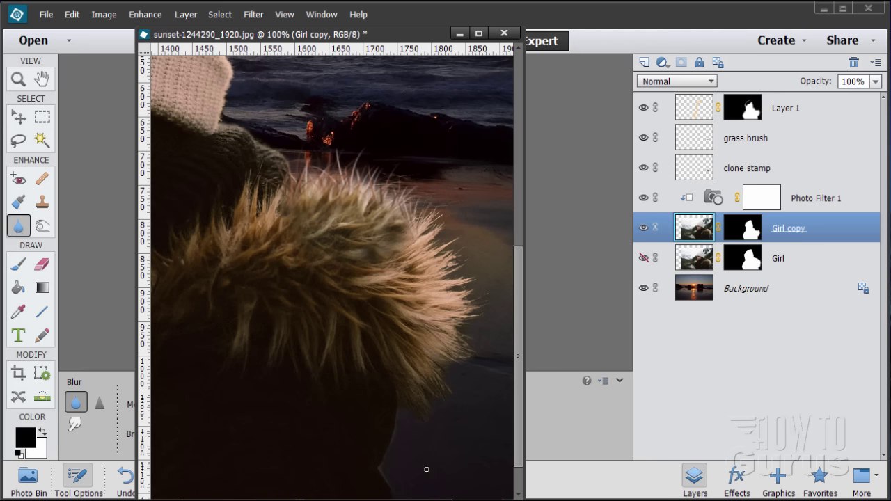
pyautogui.moveTo(422, 499); pyautogui.dragTo(433, 364)
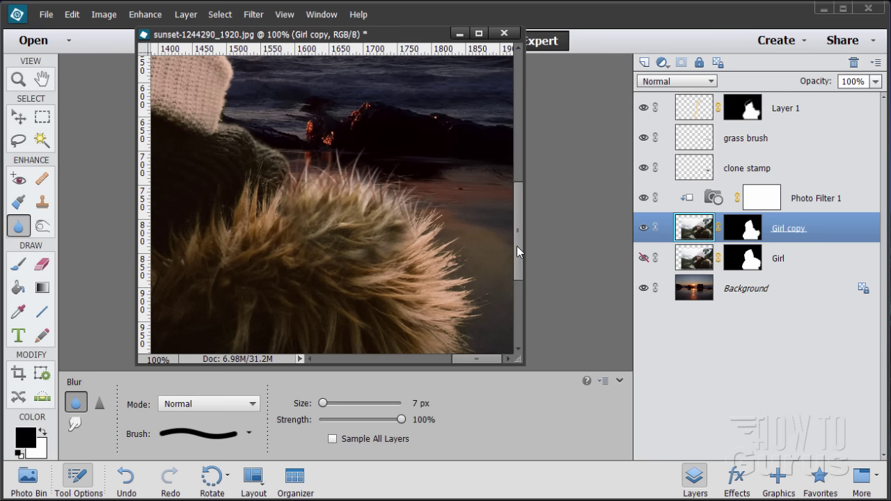
pyautogui.moveTo(517, 245); pyautogui.dragTo(518, 261)
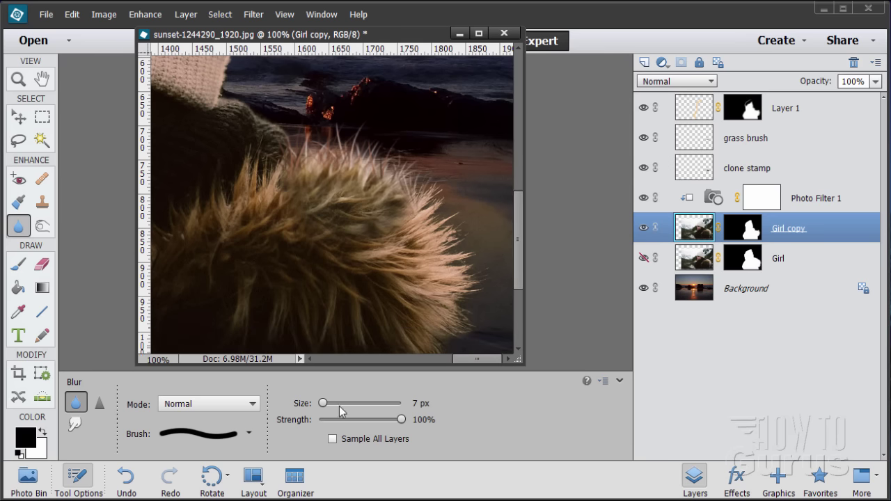
pyautogui.click(216, 437)
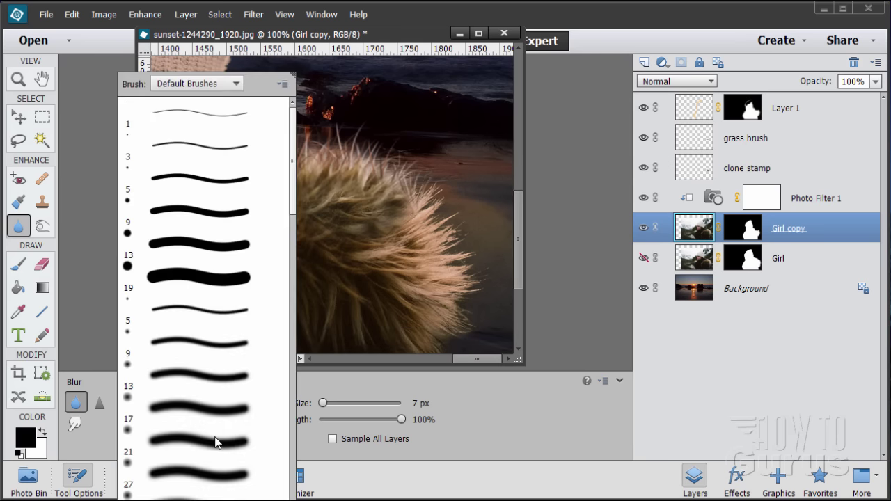
pyautogui.doubleClick(171, 480)
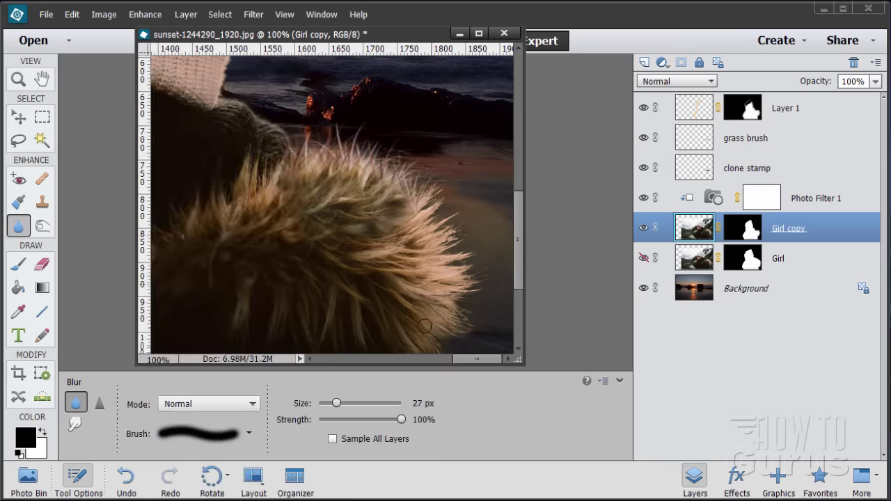
pyautogui.moveTo(336, 403); pyautogui.dragTo(348, 403)
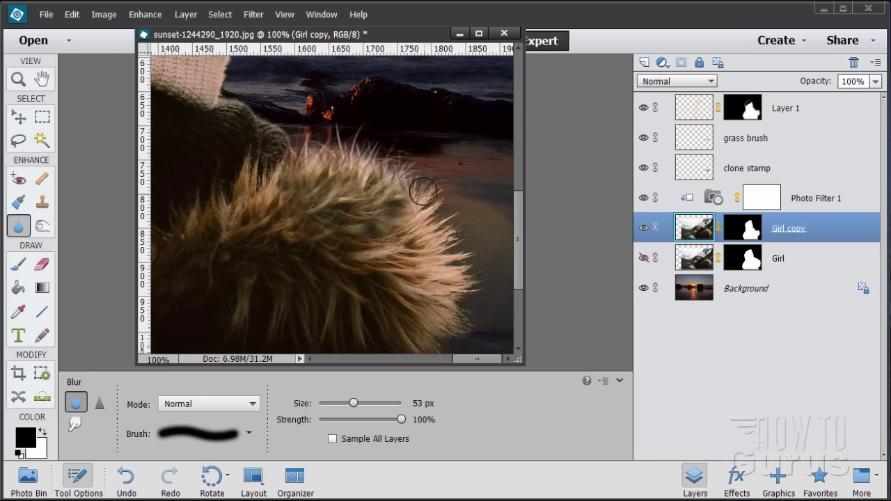
pyautogui.moveTo(408, 156)
pyautogui.mouseDown()
pyautogui.moveTo(439, 197)
pyautogui.moveTo(437, 215)
pyautogui.moveTo(455, 224)
pyautogui.moveTo(458, 238)
pyautogui.moveTo(447, 244)
pyautogui.moveTo(472, 268)
pyautogui.moveTo(475, 296)
pyautogui.moveTo(461, 331)
pyautogui.moveTo(480, 279)
pyautogui.moveTo(432, 232)
pyautogui.moveTo(407, 238)
pyautogui.moveTo(449, 291)
pyautogui.moveTo(441, 335)
pyautogui.moveTo(471, 298)
pyautogui.moveTo(426, 176)
pyautogui.mouseUp()
pyautogui.click(19, 118)
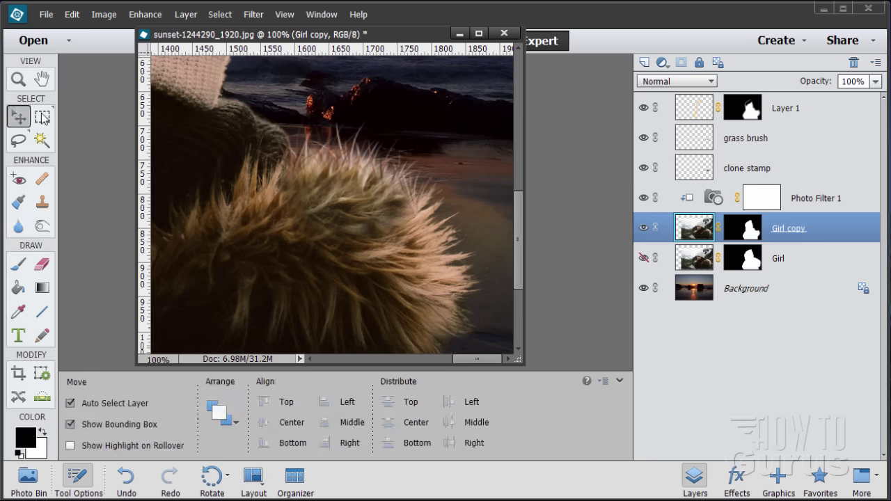
# Enlarge the image window and review the whole composite at 50% with the Background layer active
pyautogui.click(149, 33)
pyautogui.click(248, 34)
pyautogui.moveTo(245, 28); pyautogui.dragTo(244, 18)
pyautogui.moveTo(133, 162); pyautogui.dragTo(59, 163)
pyautogui.moveTo(523, 144); pyautogui.dragTo(783, 144)
pyautogui.click(478, 361)
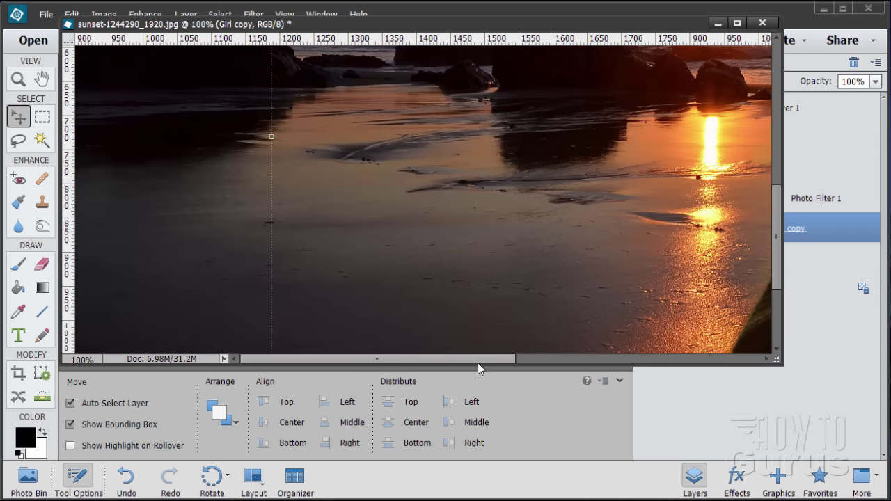
pyautogui.moveTo(478, 360); pyautogui.dragTo(549, 488)
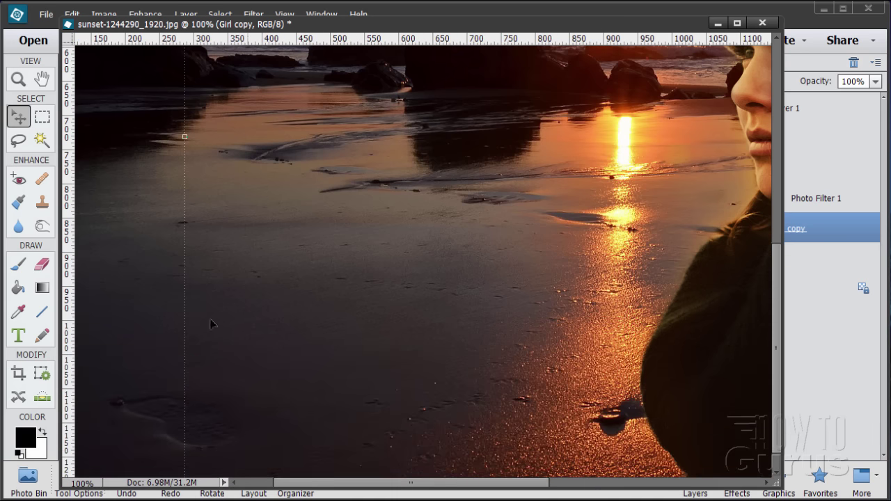
pyautogui.click(19, 80)
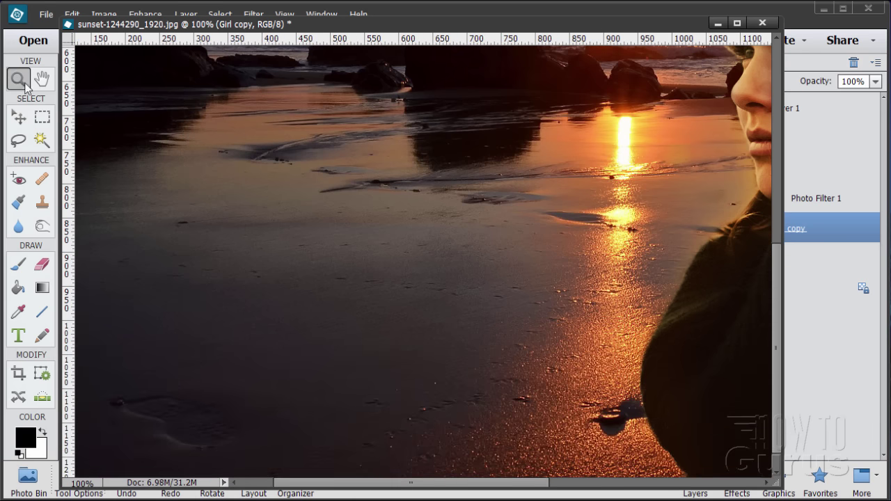
pyautogui.keyDown('alt'); pyautogui.click(603, 311); pyautogui.keyUp('alt')
pyautogui.keyDown('alt'); pyautogui.click(607, 320); pyautogui.keyUp('alt')
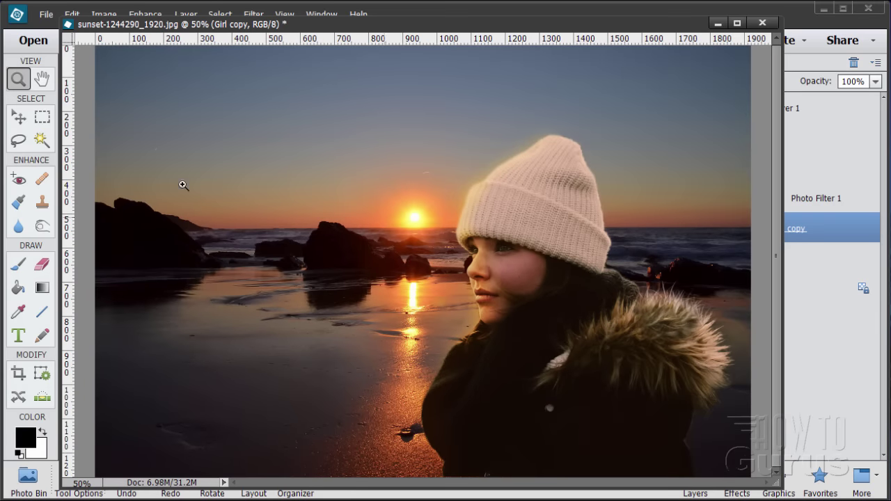
pyautogui.click(25, 116)
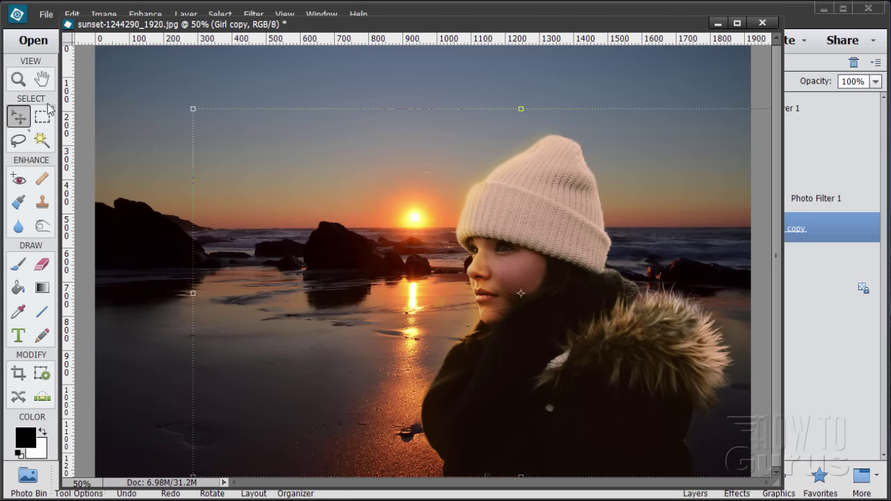
pyautogui.click(839, 281)
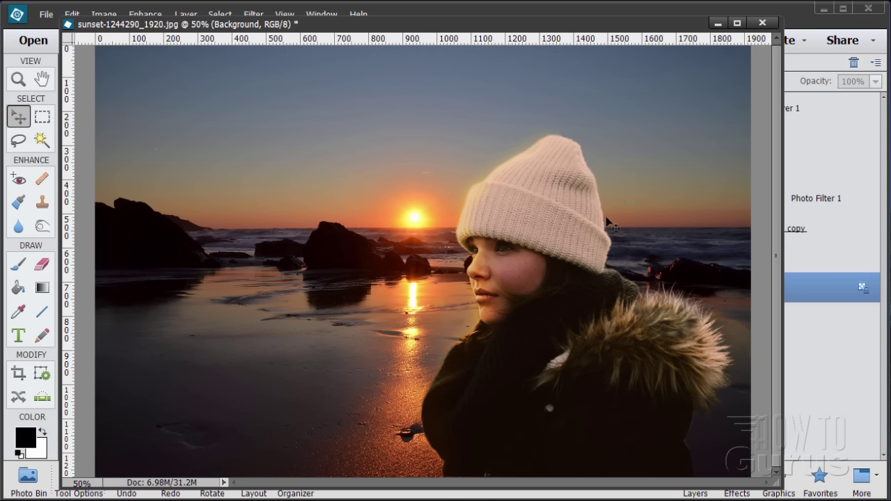